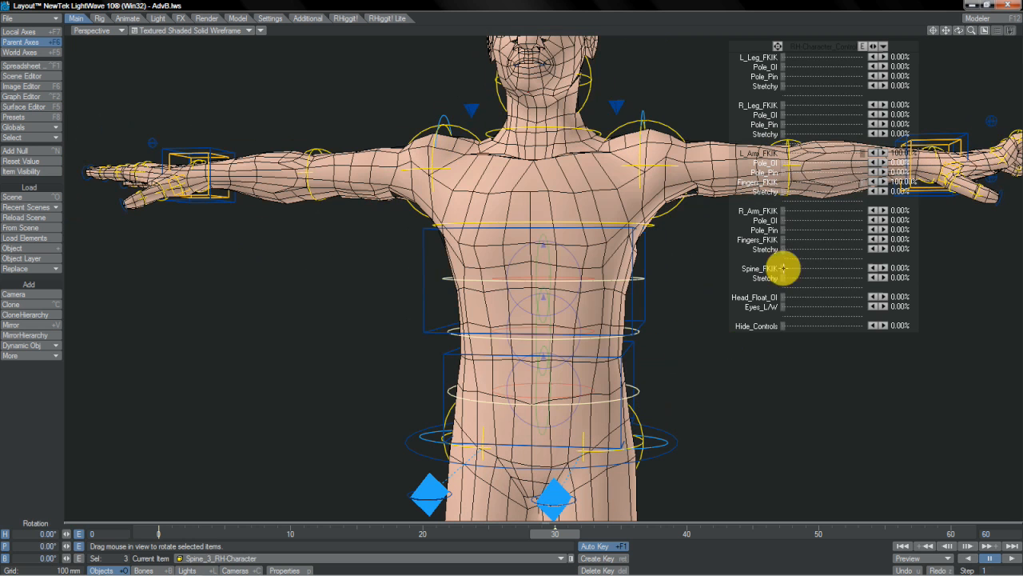
# - Set the Spine_FKIK slider to 100% and select the Hips_IKG control box around the character's pelvis
pyautogui.click(783, 269)
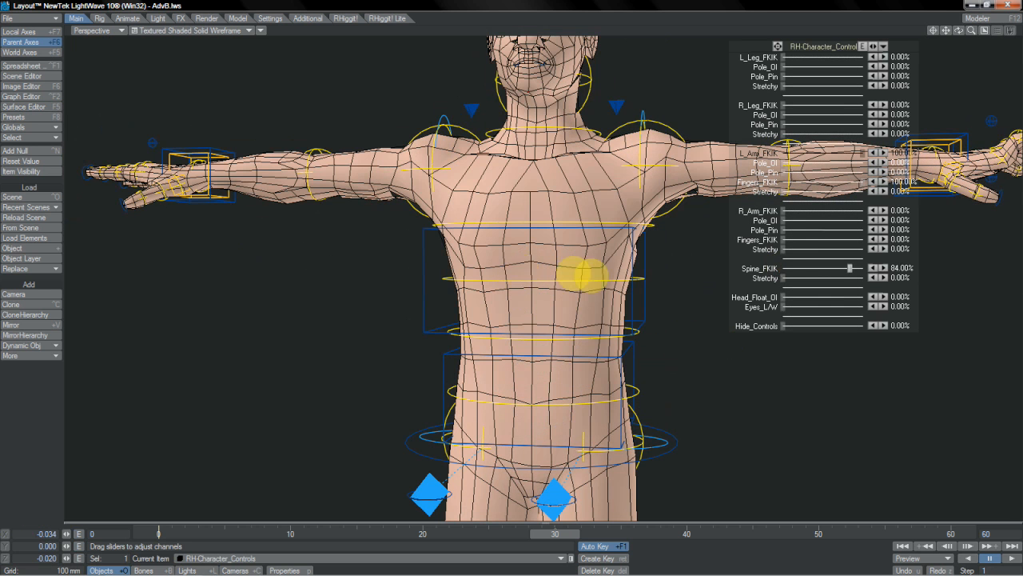
pyautogui.moveTo(854, 268); pyautogui.dragTo(864, 268)
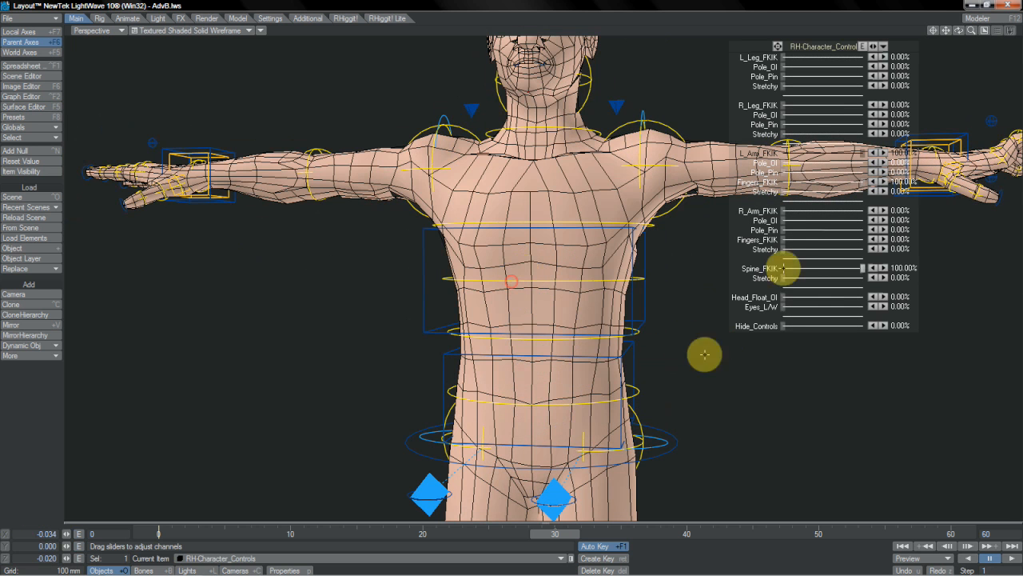
pyautogui.click(635, 362)
pyautogui.click(682, 406)
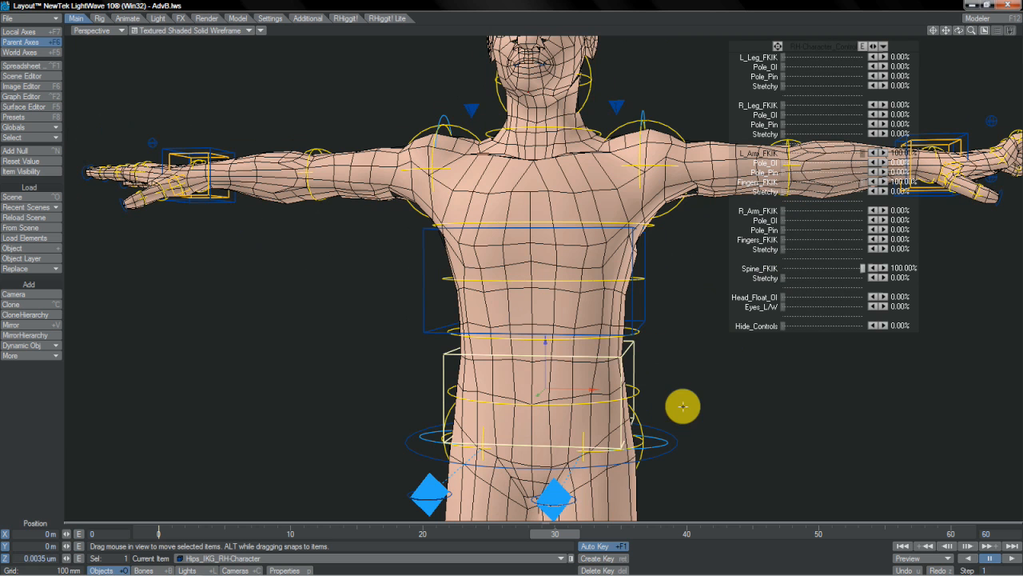
# - Set L_Leg_FKIK and R_Leg_FKIK to 100%, and move and rotate the Hips_IKG control to shift the pelvis
pyautogui.moveTo(522, 270)
pyautogui.mouseDown()
pyautogui.moveTo(528, 279)
pyautogui.moveTo(505, 271)
pyautogui.moveTo(523, 271)
pyautogui.mouseUp()
pyautogui.press('u')
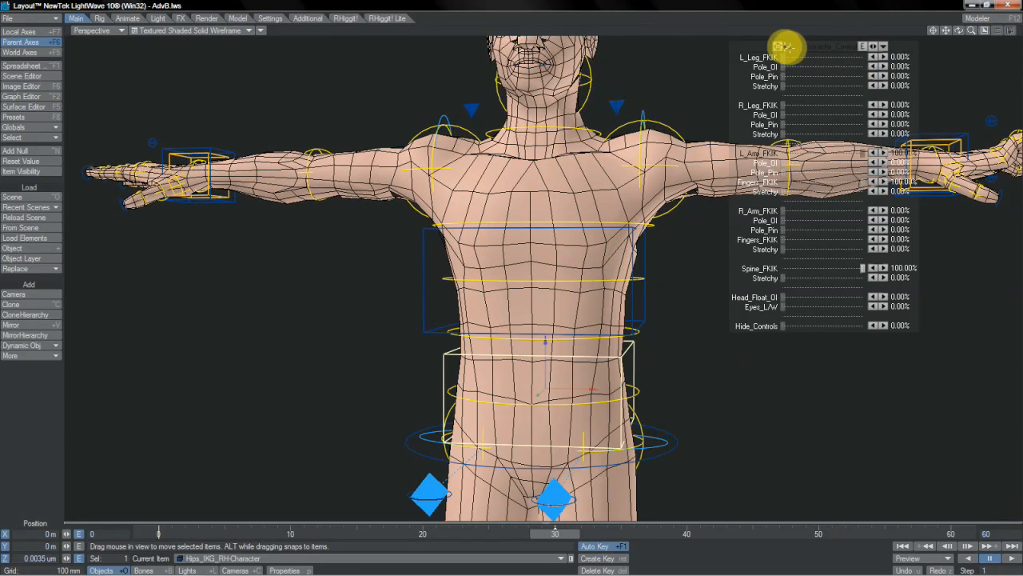
pyautogui.moveTo(503, 264); pyautogui.dragTo(645, 223)
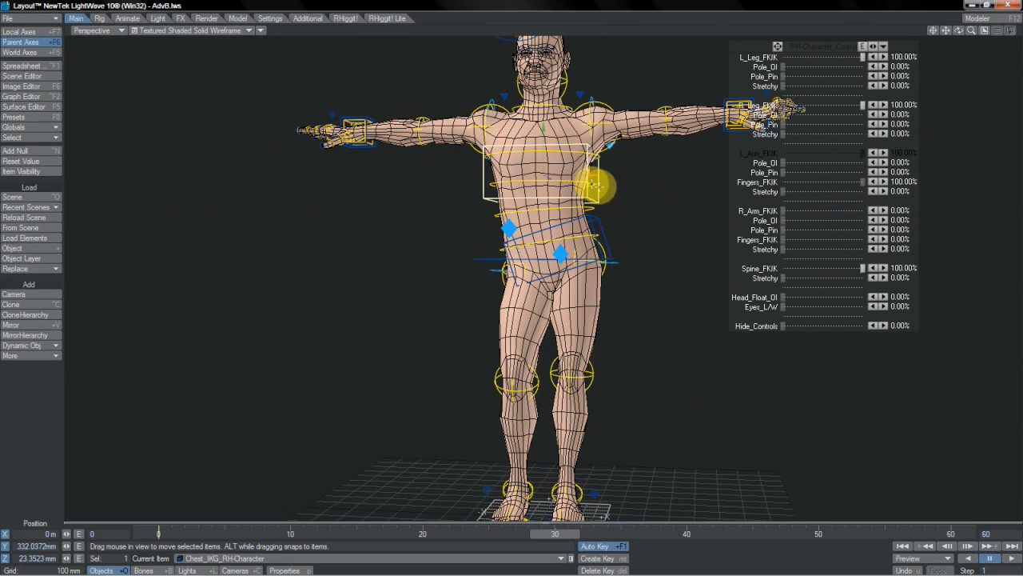
# - Move the Chest_IKG control and rotate it to a bank of about 14.5° and a pitch of about -8°, adjusting its heading too
pyautogui.moveTo(583, 176); pyautogui.dragTo(525, 270)
pyautogui.press('y')
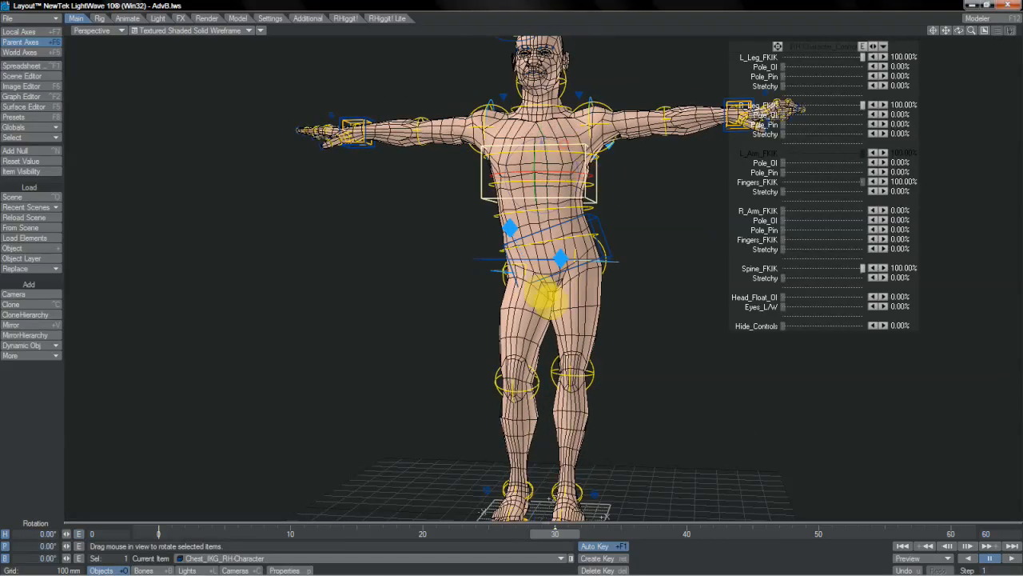
pyautogui.moveTo(545, 297); pyautogui.dragTo(569, 158, button='right')
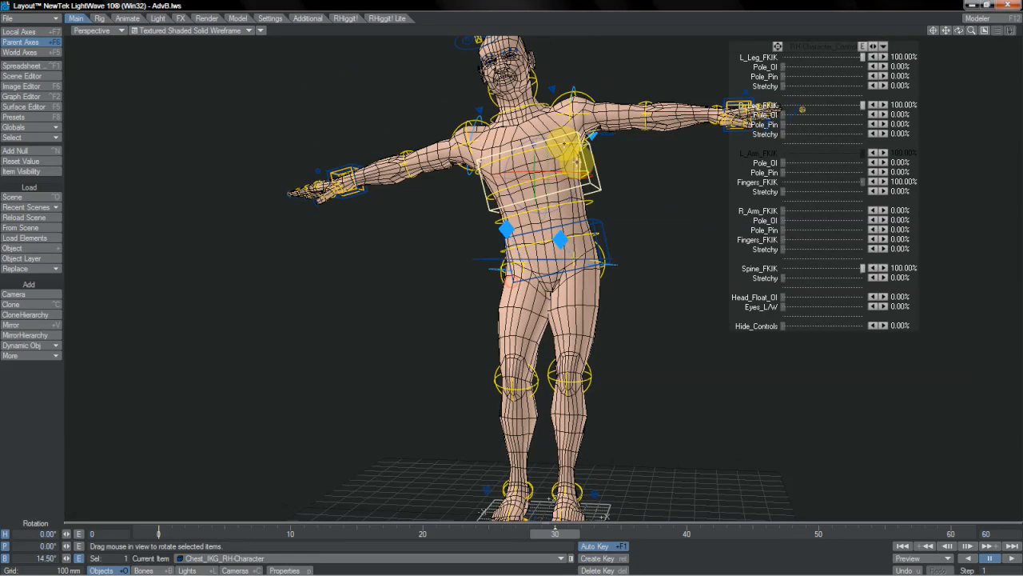
pyautogui.moveTo(511, 280); pyautogui.dragTo(562, 168)
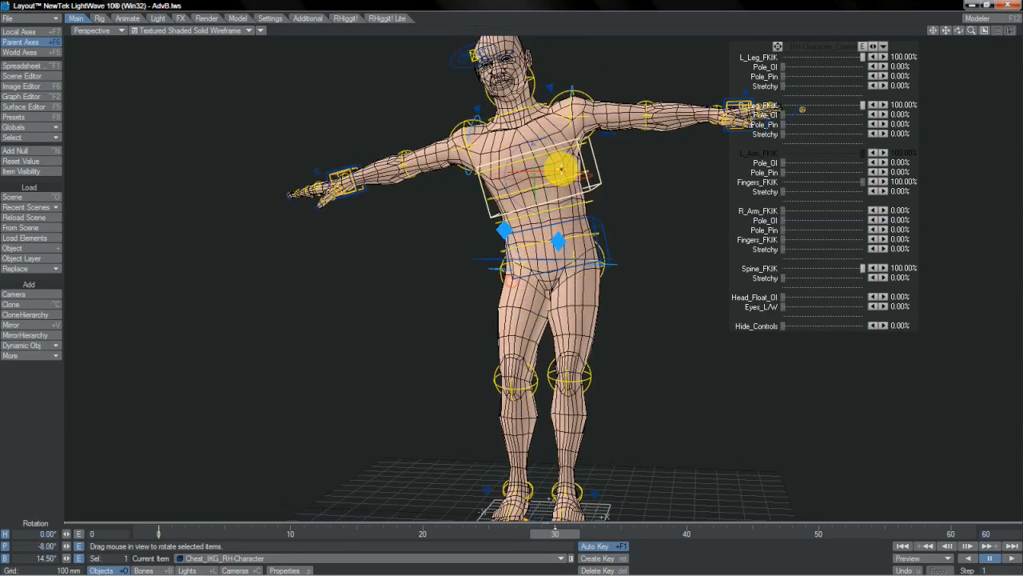
pyautogui.moveTo(562, 281); pyautogui.dragTo(512, 280)
# - Rotate the Hips_IKG control to a bank of about -27.1°
pyautogui.click(603, 219)
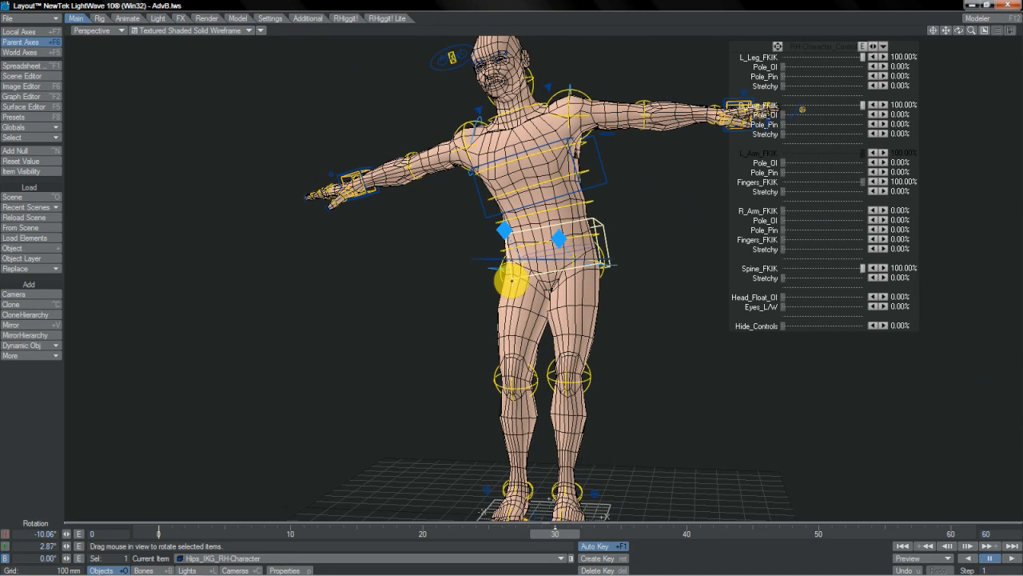
pyautogui.moveTo(534, 270)
pyautogui.mouseDown()
pyautogui.moveTo(456, 281)
pyautogui.moveTo(524, 272)
pyautogui.moveTo(548, 232)
pyautogui.moveTo(410, 285)
pyautogui.moveTo(640, 263)
pyautogui.moveTo(541, 267)
pyautogui.moveTo(552, 264)
pyautogui.mouseUp()
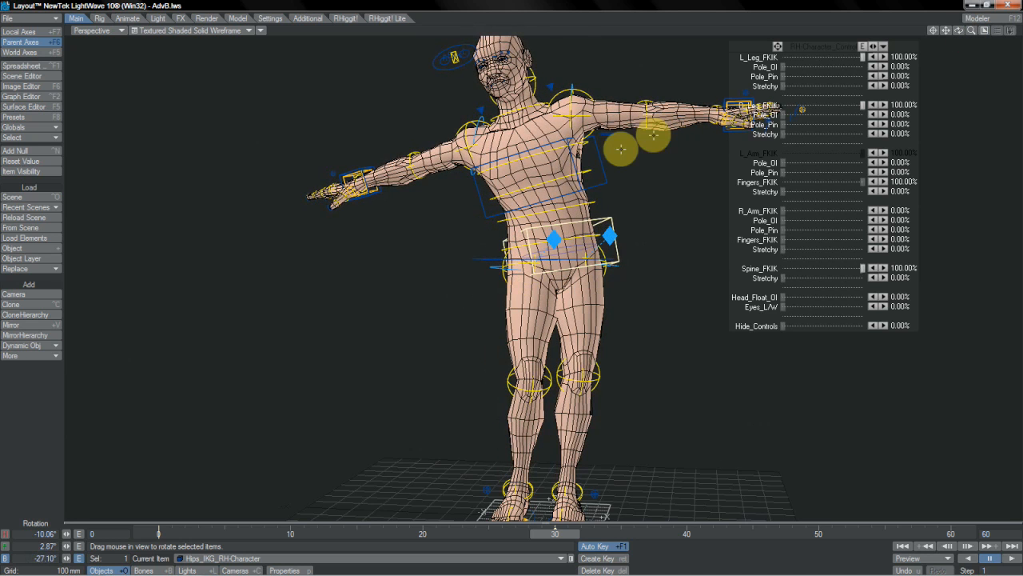
# - Go through the FK spine controls down to Spine_2 and Spine_1, creating a key for each at frame 30
pyautogui.click(592, 169)
pyautogui.press('Up')
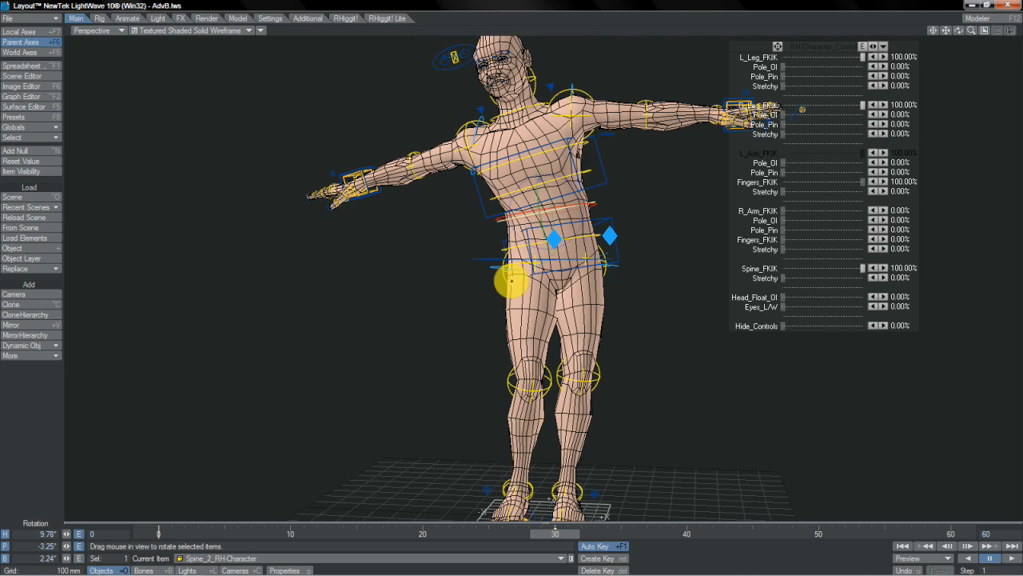
pyautogui.press('Return')
pyautogui.press('Return')
pyautogui.press('Up')
pyautogui.press('Return')
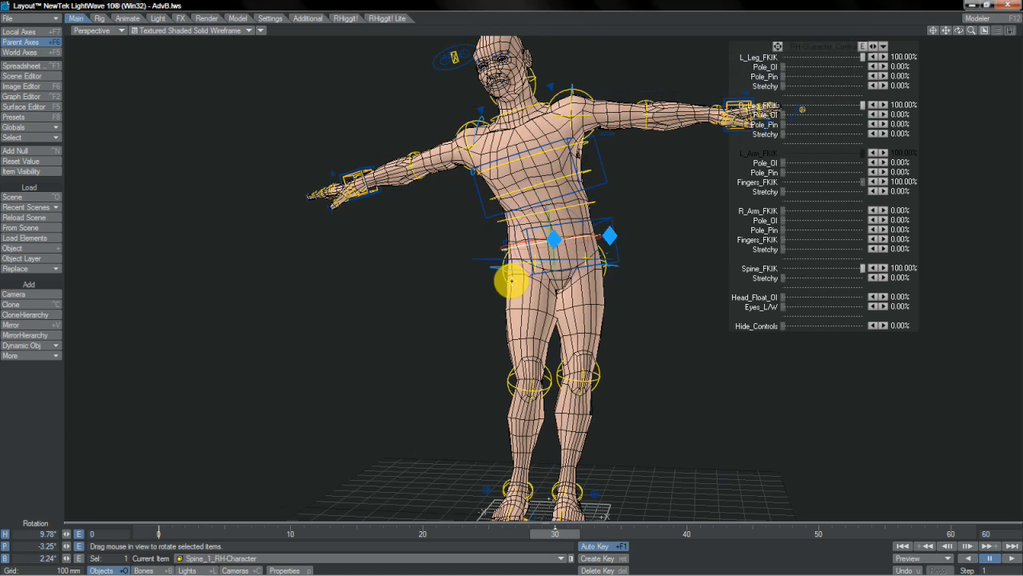
# - Show the rig's schematic beside the perspective view and select the Root_IKG control in it for moving
pyautogui.click(859, 268)
pyautogui.moveTo(863, 268)
pyautogui.mouseDown()
pyautogui.moveTo(783, 268)
pyautogui.moveTo(862, 268)
pyautogui.mouseUp()
pyautogui.press('F4')
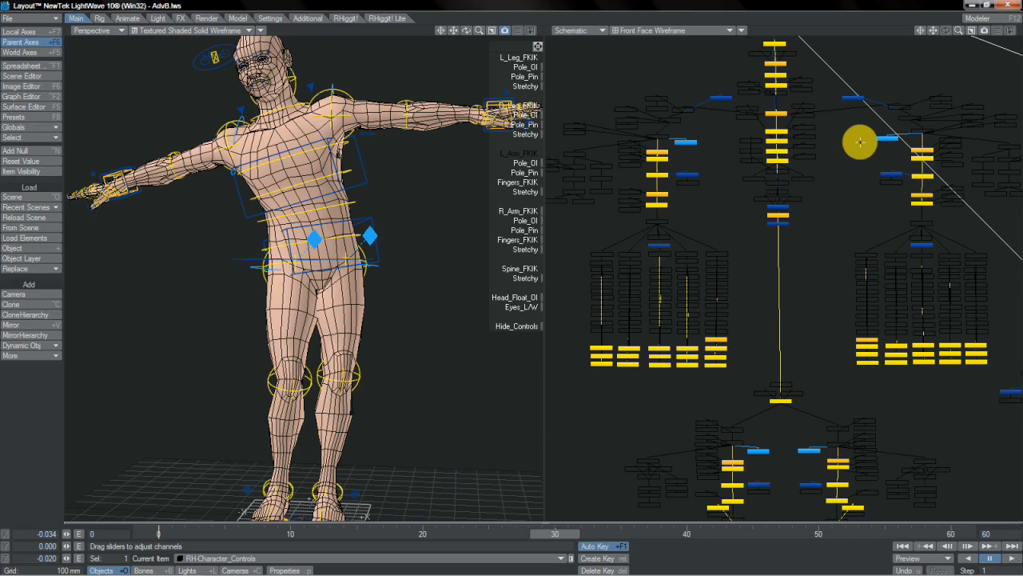
pyautogui.click(778, 207)
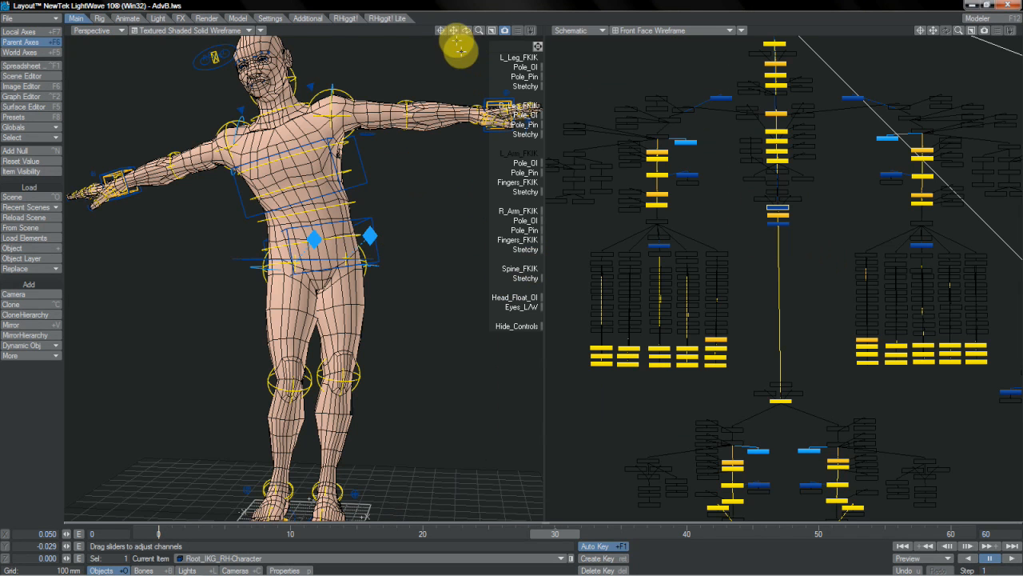
pyautogui.press('t')
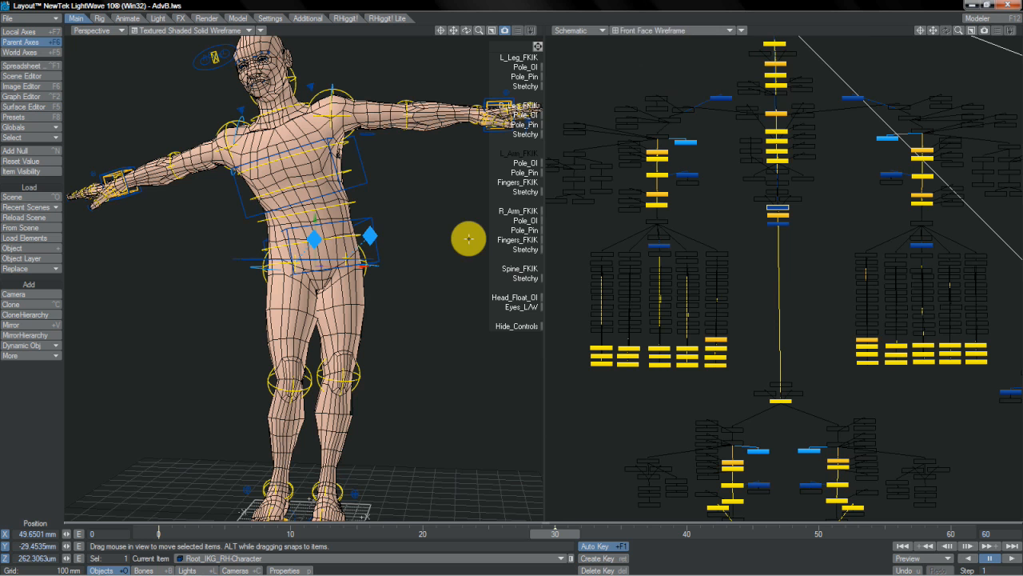
# - Return to a single perspective view and move the Hips_IKG control to about 60 mm in X
pyautogui.click(492, 32)
pyautogui.moveTo(959, 30); pyautogui.dragTo(522, 270)
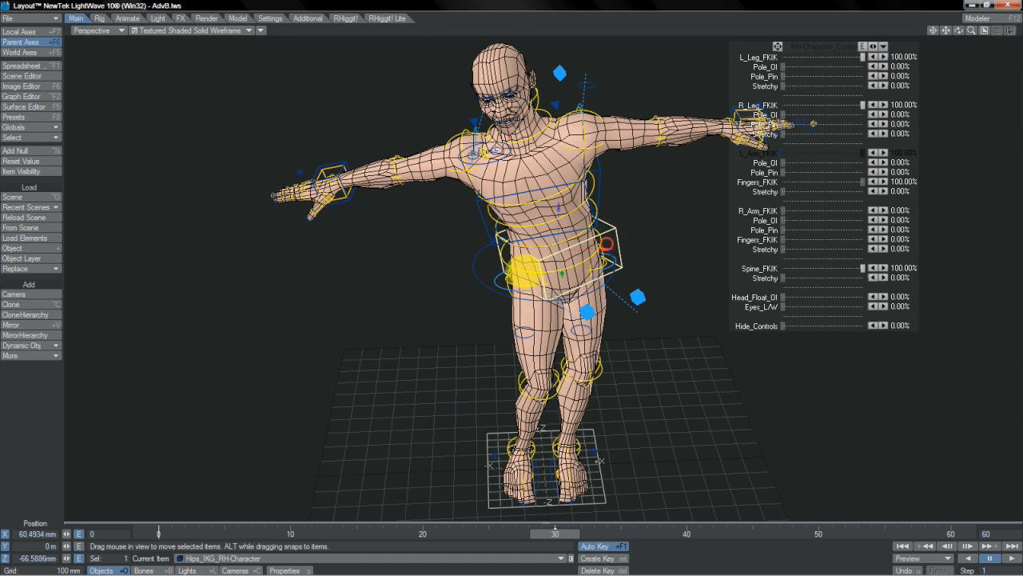
pyautogui.click(522, 271)
pyautogui.moveTo(523, 271); pyautogui.dragTo(518, 270)
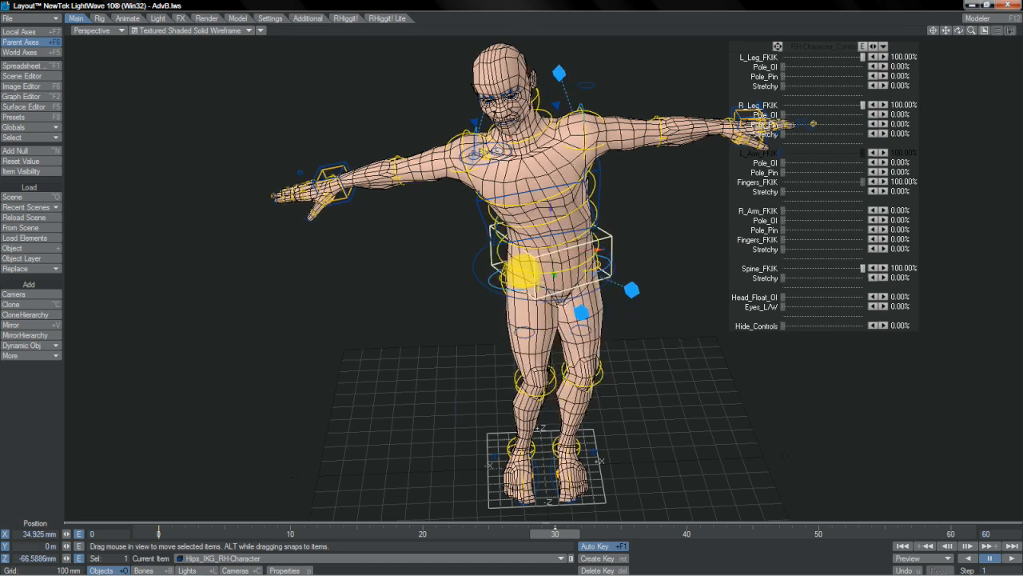
# - Set Spine_FKIK to 0% and rotate the FK spine controls from Spine_1 to bend the torso the opposite way
pyautogui.click(861, 268)
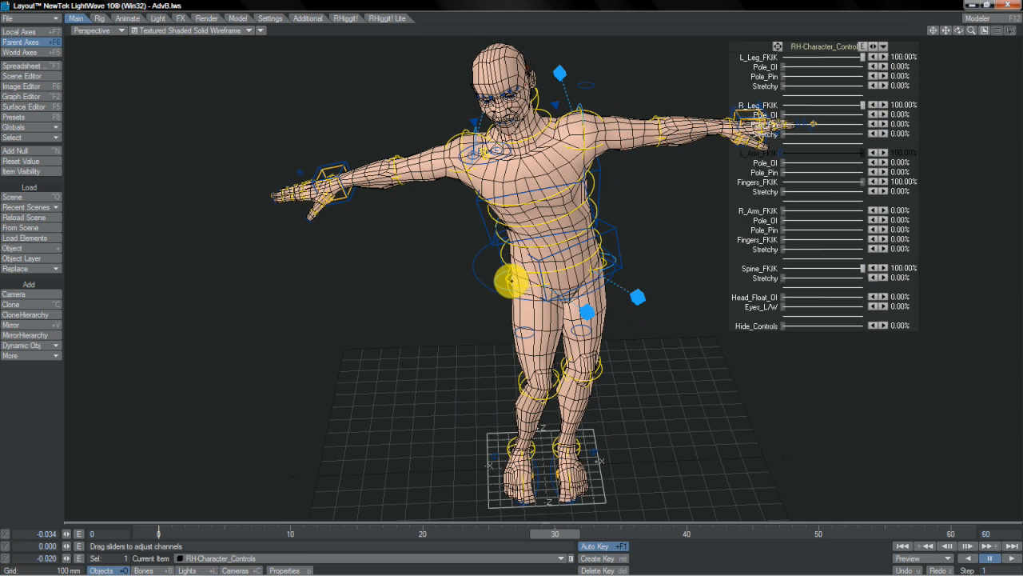
pyautogui.moveTo(862, 268)
pyautogui.mouseDown()
pyautogui.moveTo(782, 268)
pyautogui.moveTo(862, 268)
pyautogui.mouseUp()
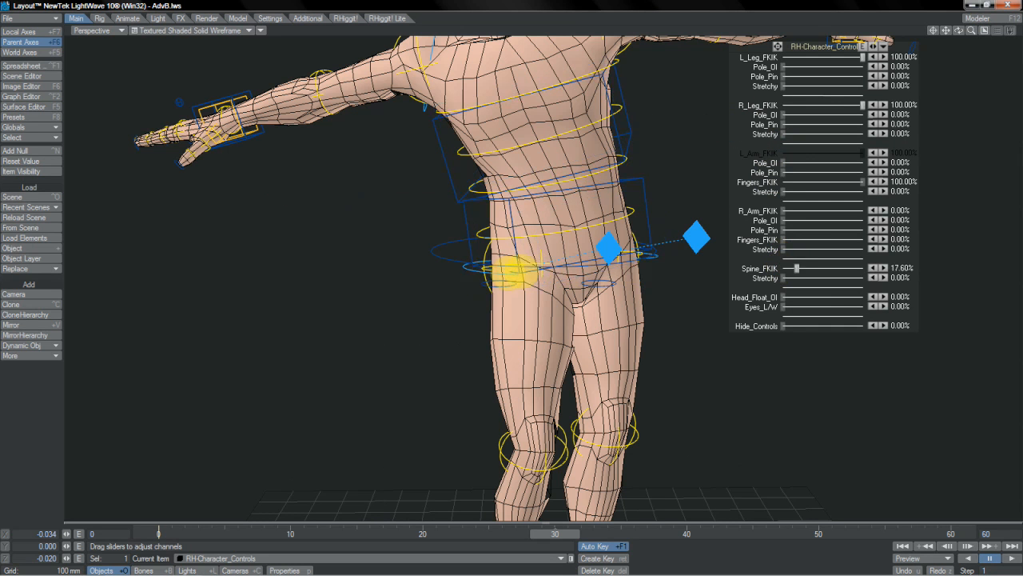
pyautogui.click(629, 213)
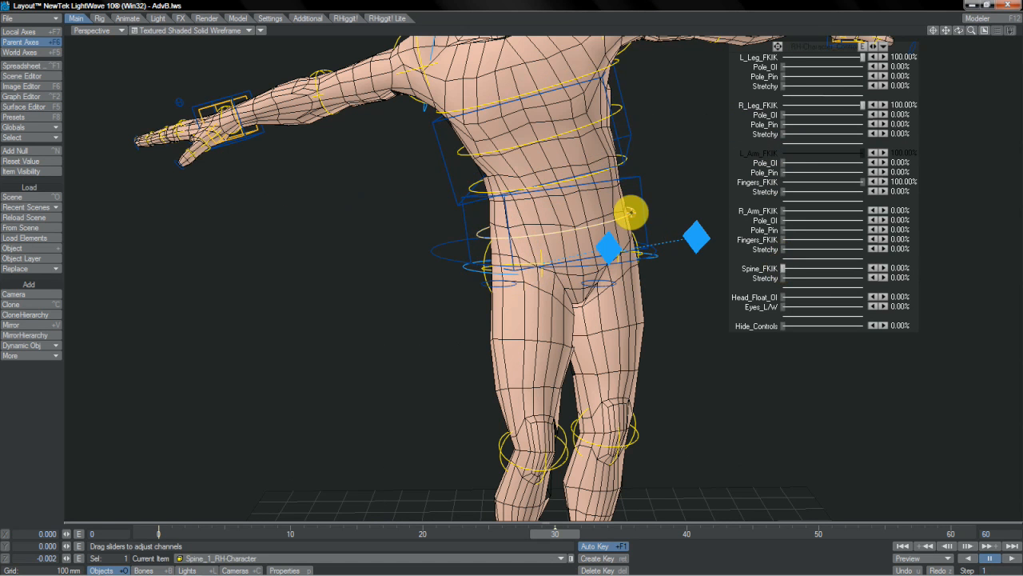
pyautogui.moveTo(539, 280)
pyautogui.mouseDown(button='right')
pyautogui.moveTo(520, 270)
pyautogui.moveTo(575, 191)
pyautogui.moveTo(523, 274)
pyautogui.mouseUp(button='right')
# - Create a motion key for the Chest_IKG control in the bent pose and set Spine_FKIK to 100%
pyautogui.click(685, 175)
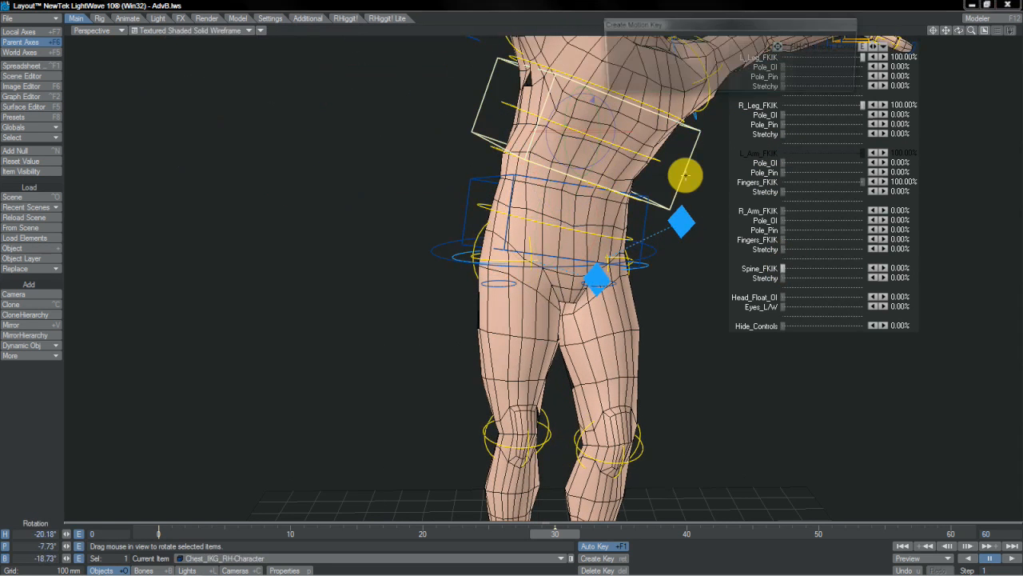
pyautogui.click(508, 281)
pyautogui.click(782, 268)
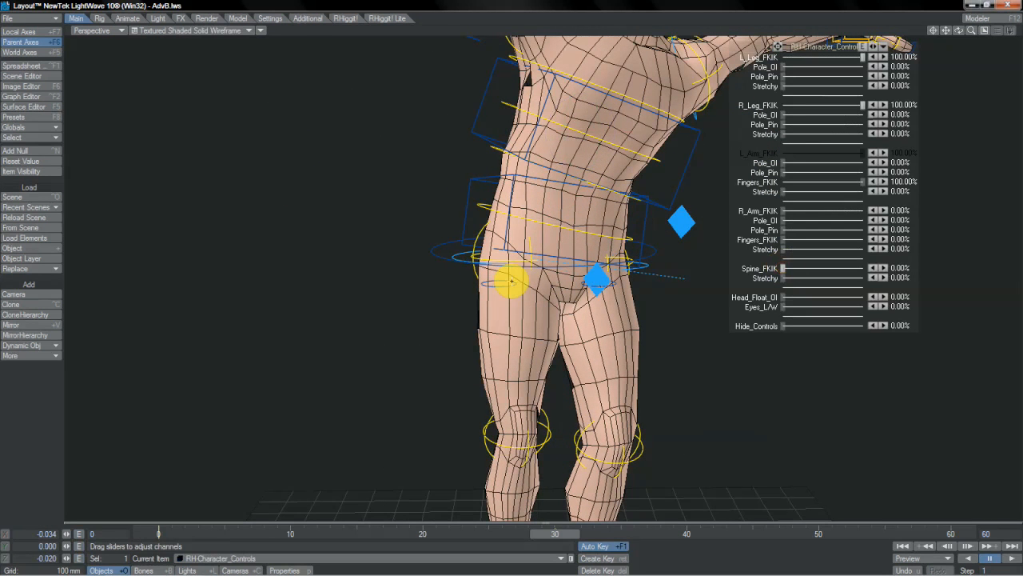
pyautogui.moveTo(782, 268); pyautogui.dragTo(863, 268)
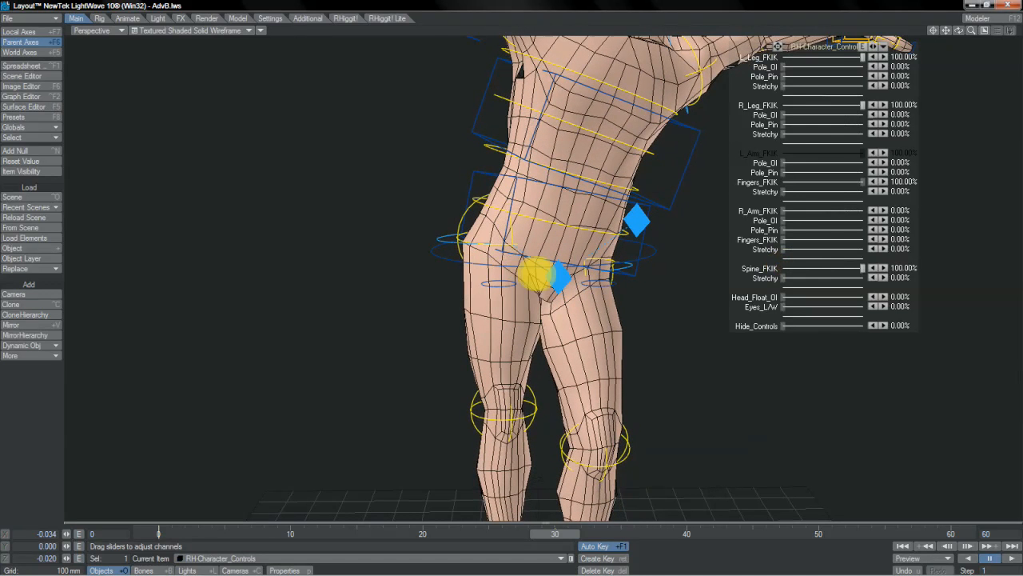
# - From the side, move the Hips_IKG control to about -110 mm in Y and tilt it to arch the lower back
pyautogui.moveTo(959, 35)
pyautogui.mouseDown()
pyautogui.moveTo(520, 274)
pyautogui.moveTo(956, 32)
pyautogui.mouseUp()
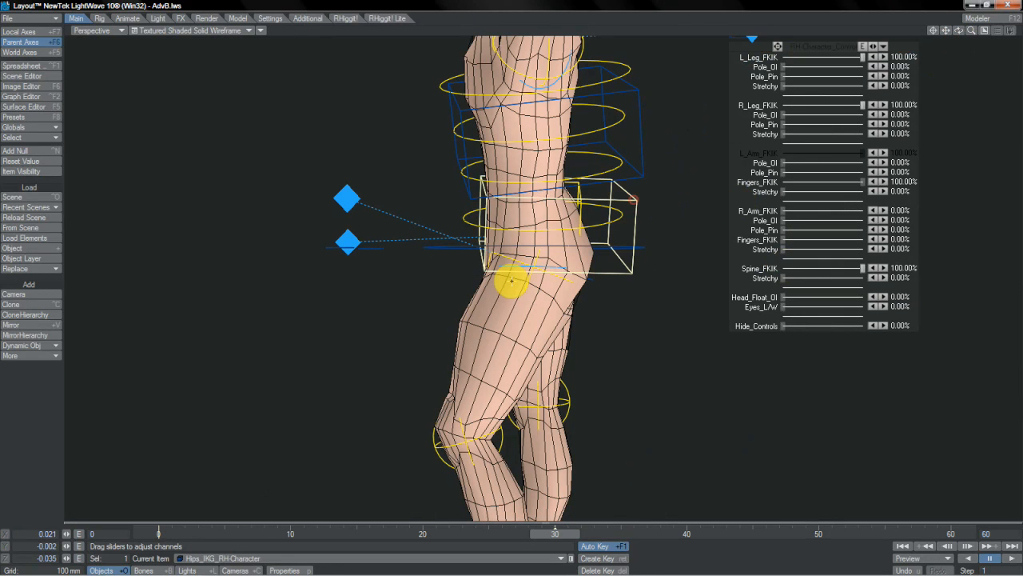
pyautogui.press('t')
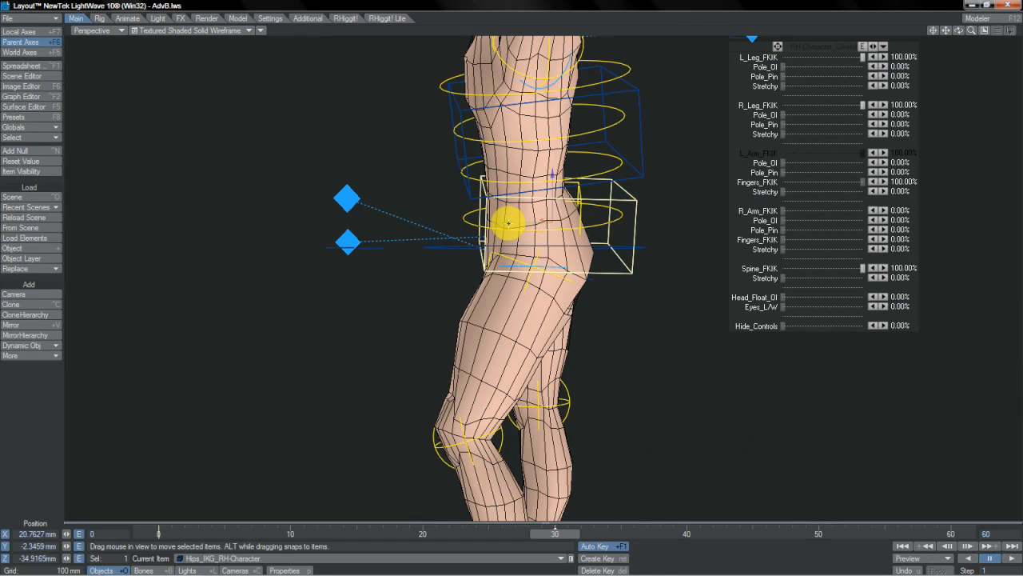
pyautogui.moveTo(526, 272)
pyautogui.mouseDown()
pyautogui.moveTo(486, 272)
pyautogui.moveTo(491, 260)
pyautogui.moveTo(517, 269)
pyautogui.moveTo(511, 281)
pyautogui.mouseUp()
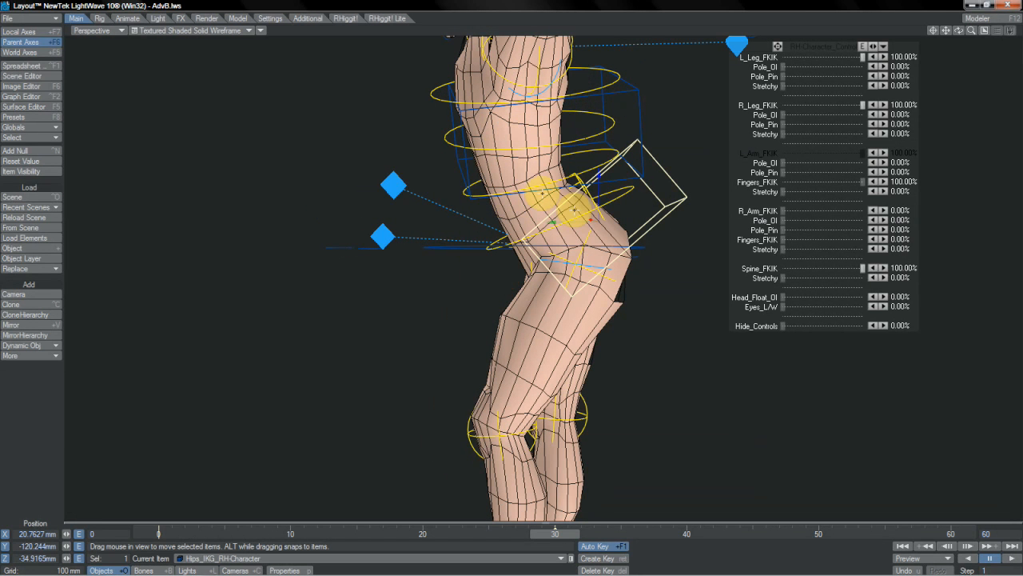
pyautogui.moveTo(514, 272); pyautogui.dragTo(516, 272)
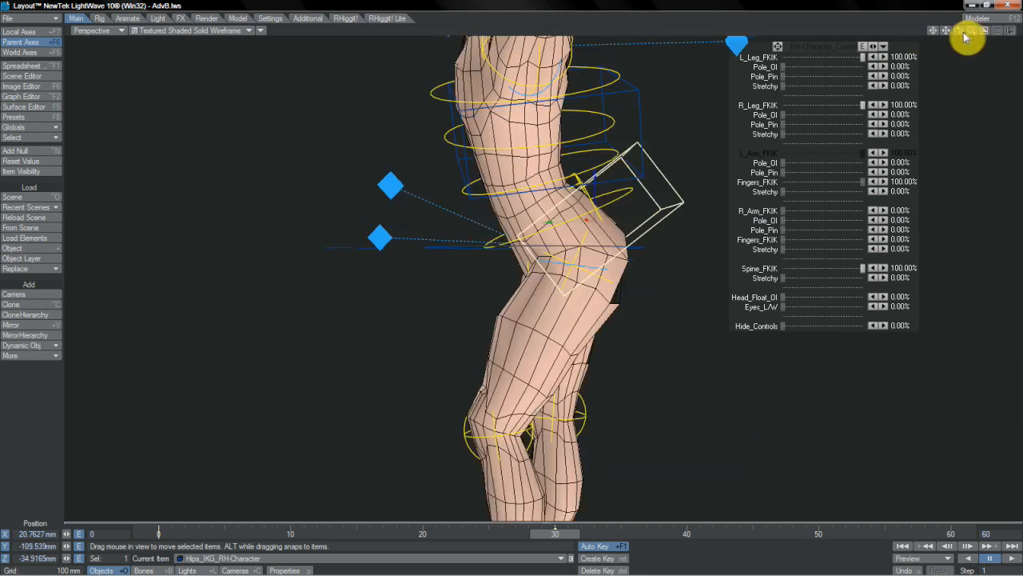
# - From the front, shift the Hips_IKG control sideways to about 82 mm in X and rotate it
pyautogui.moveTo(960, 30)
pyautogui.mouseDown()
pyautogui.moveTo(927, 31)
pyautogui.moveTo(968, 26)
pyautogui.mouseUp()
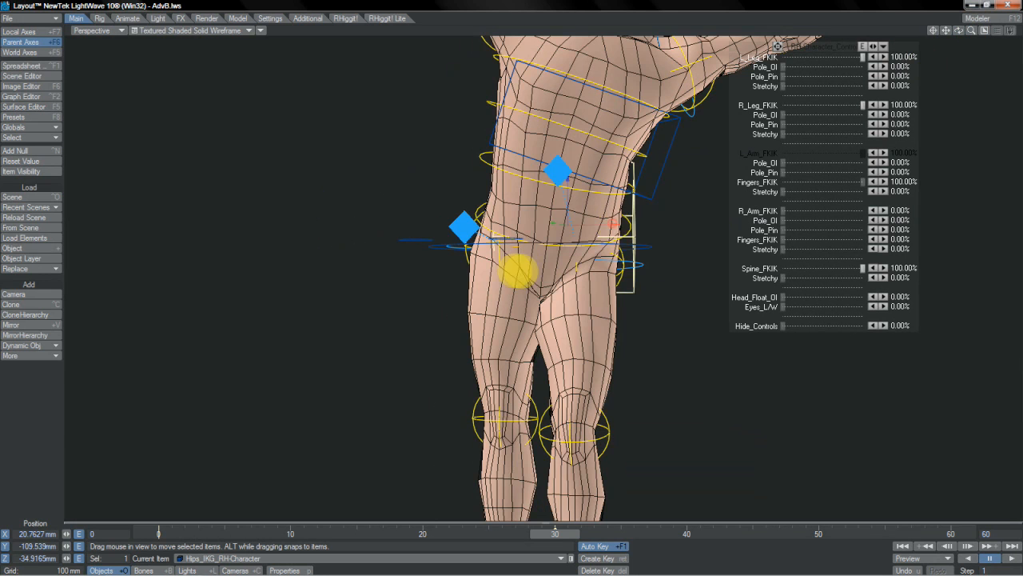
pyautogui.moveTo(517, 272); pyautogui.dragTo(527, 274)
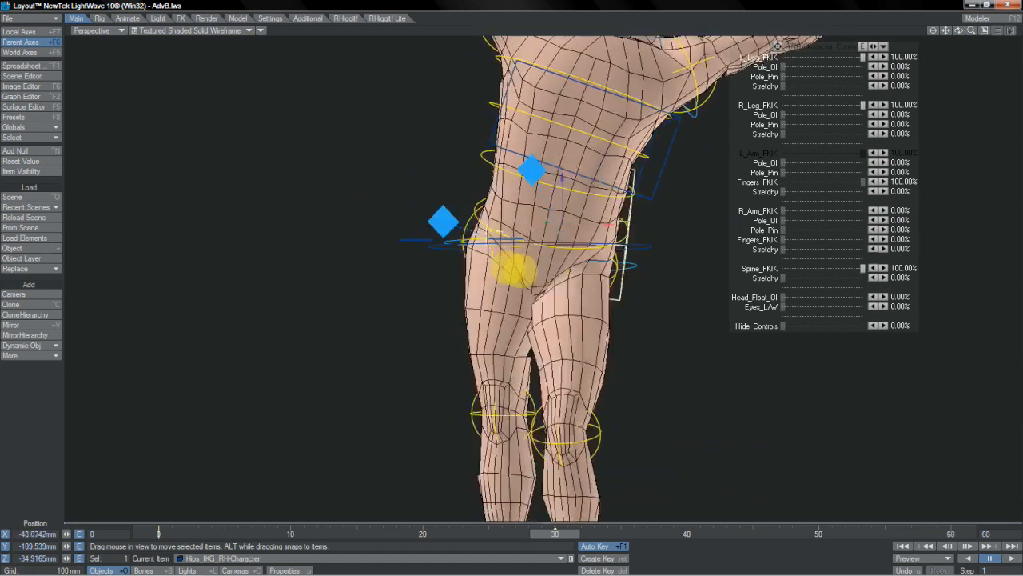
pyautogui.moveTo(525, 272); pyautogui.dragTo(610, 222)
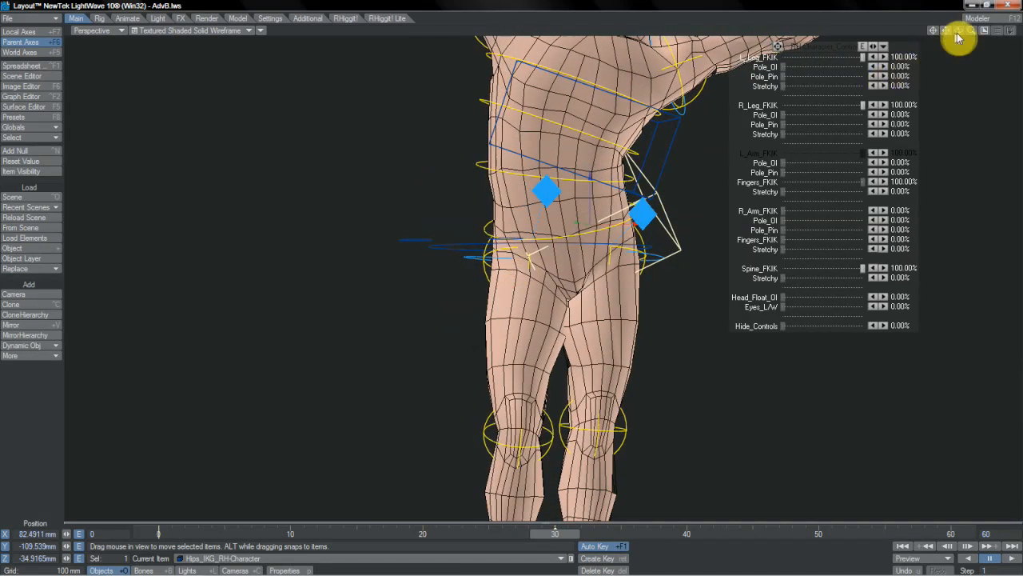
# - Rotate the Hips_Root control at the lower back to adjust the pelvis, to a heading of about -23° and a pitch of about 1°
pyautogui.moveTo(957, 30); pyautogui.dragTo(920, 31)
pyautogui.moveTo(525, 272); pyautogui.dragTo(459, 270)
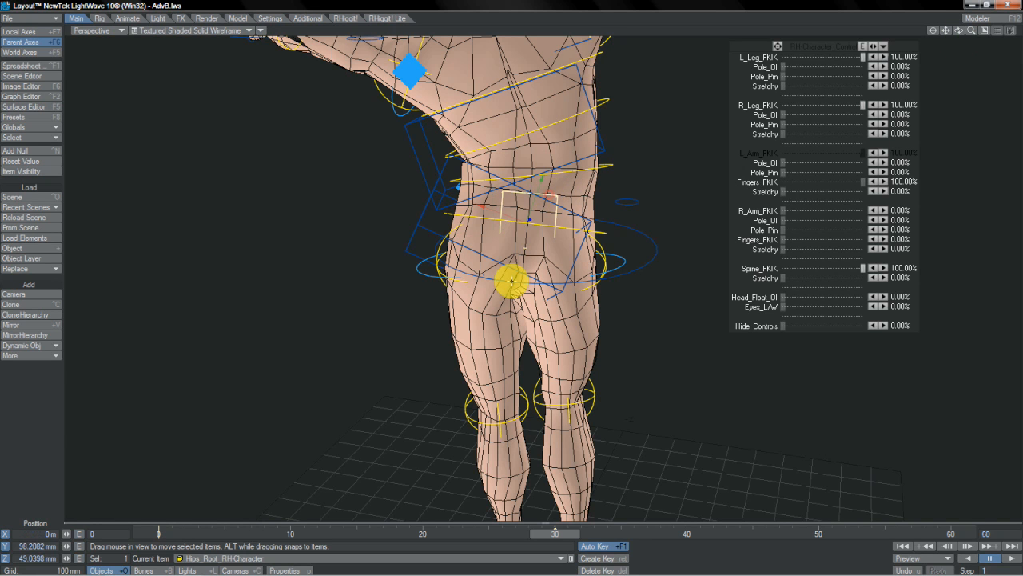
pyautogui.press('y')
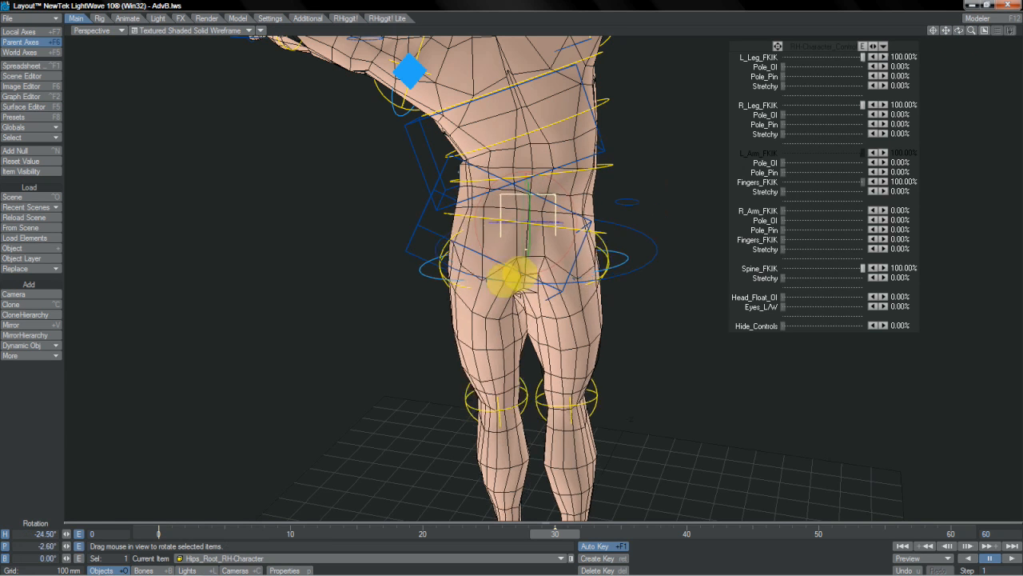
pyautogui.moveTo(512, 277); pyautogui.dragTo(521, 254)
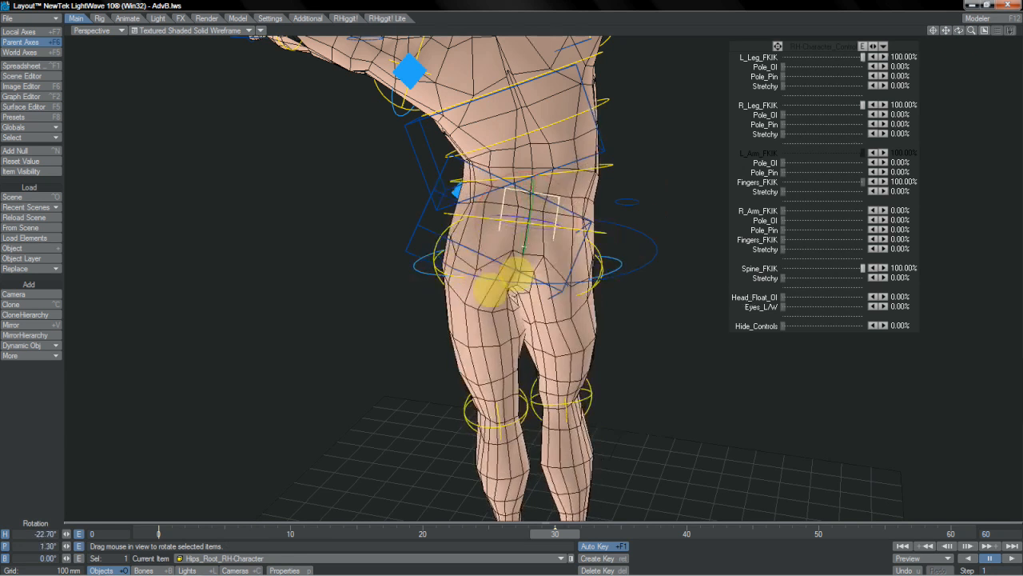
pyautogui.moveTo(490, 290); pyautogui.dragTo(521, 272)
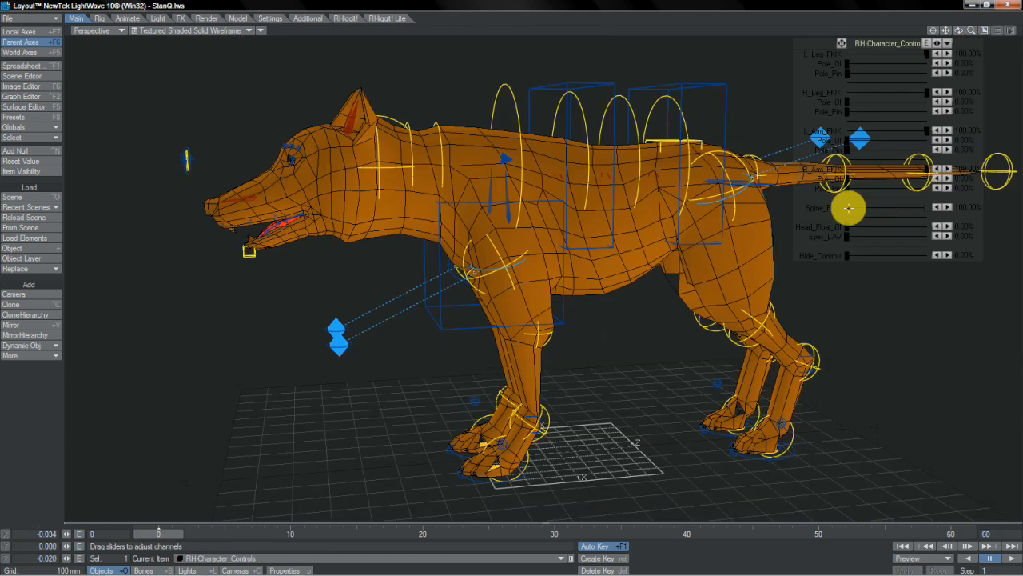
# - Try rotating the quadruped's Chest_IKG control to a bank of about -17.7°
pyautogui.click(724, 115)
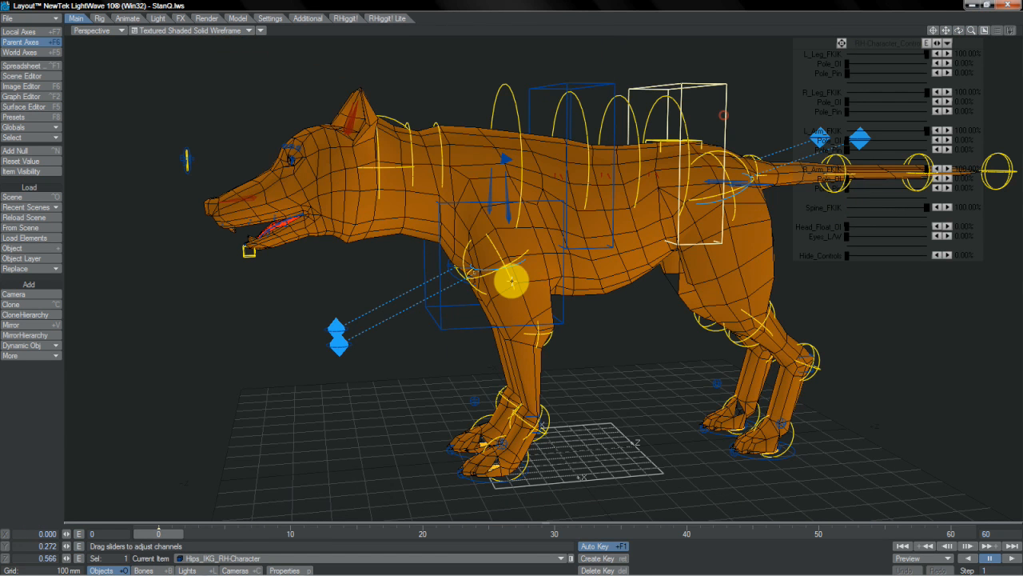
pyautogui.press('y')
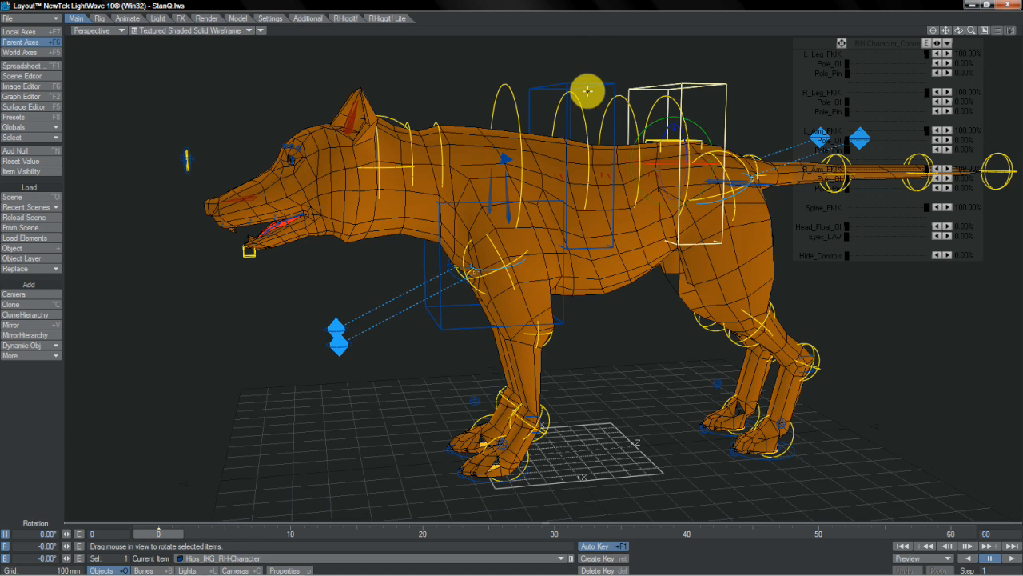
pyautogui.click(582, 121)
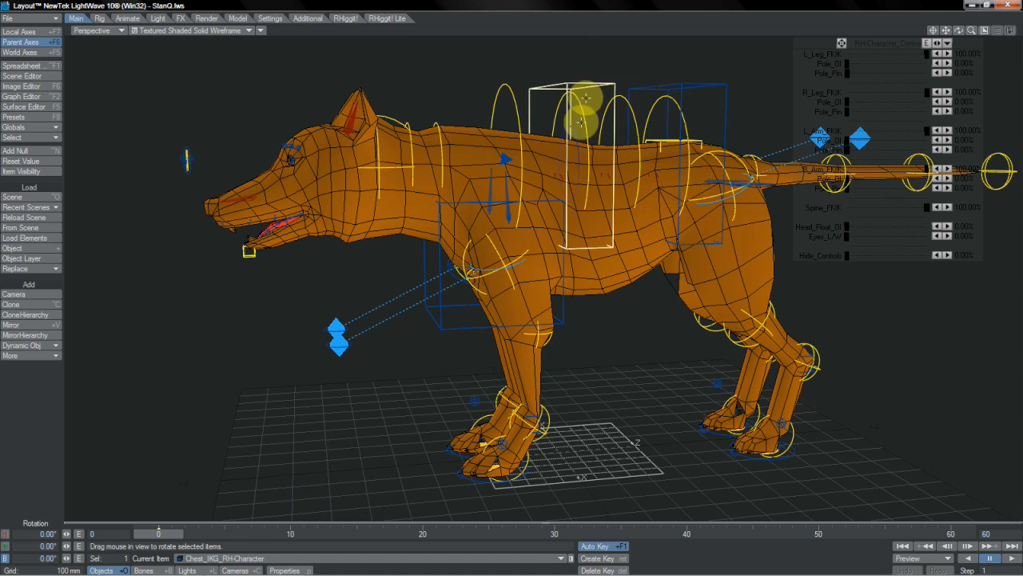
pyautogui.moveTo(574, 135)
pyautogui.mouseDown()
pyautogui.moveTo(539, 299)
pyautogui.moveTo(477, 210)
pyautogui.moveTo(580, 356)
pyautogui.moveTo(521, 269)
pyautogui.moveTo(530, 288)
pyautogui.moveTo(574, 134)
pyautogui.mouseUp()
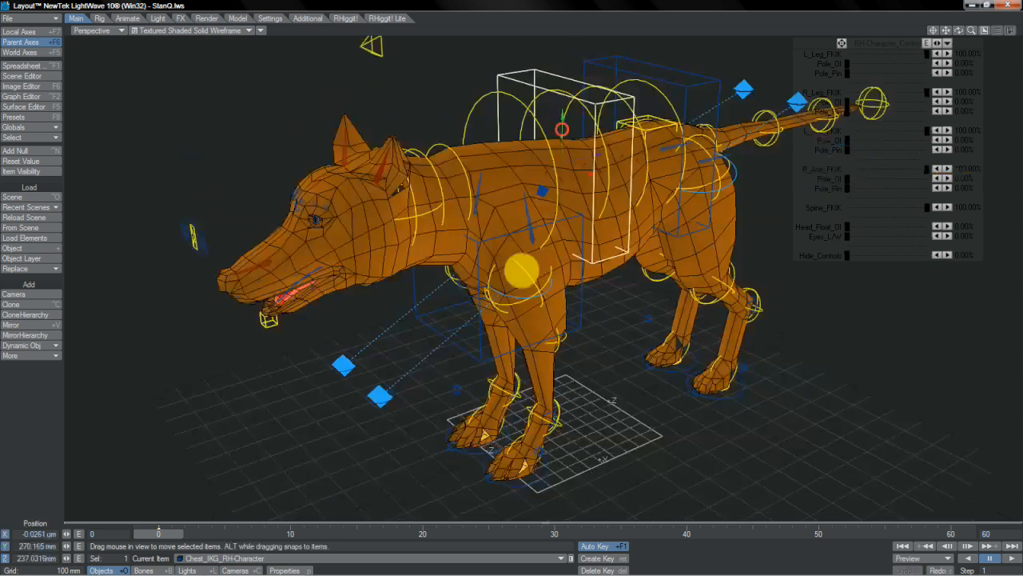
pyautogui.moveTo(521, 270); pyautogui.dragTo(520, 232)
pyautogui.moveTo(521, 272); pyautogui.dragTo(511, 244)
# - Turn the Hips_IKG control to a heading of about -8.7° and tilt it, and move Chest_IKG to about 167 mm in Y and 237 mm in Z
pyautogui.moveTo(632, 120); pyautogui.dragTo(522, 270)
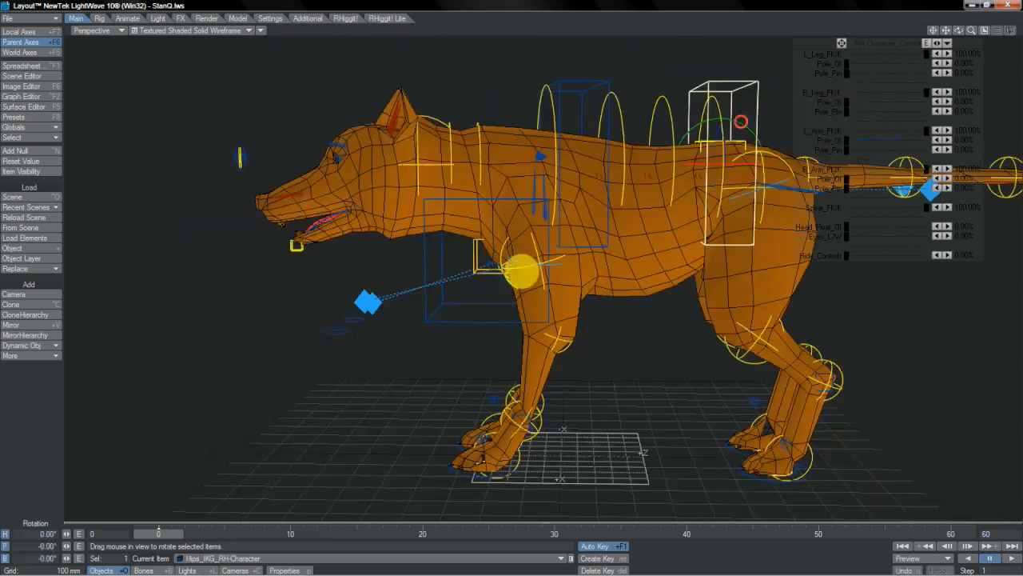
pyautogui.moveTo(524, 273)
pyautogui.mouseDown()
pyautogui.moveTo(450, 235)
pyautogui.moveTo(548, 279)
pyautogui.moveTo(528, 280)
pyautogui.moveTo(473, 235)
pyautogui.moveTo(528, 280)
pyautogui.moveTo(484, 258)
pyautogui.moveTo(520, 267)
pyautogui.mouseUp()
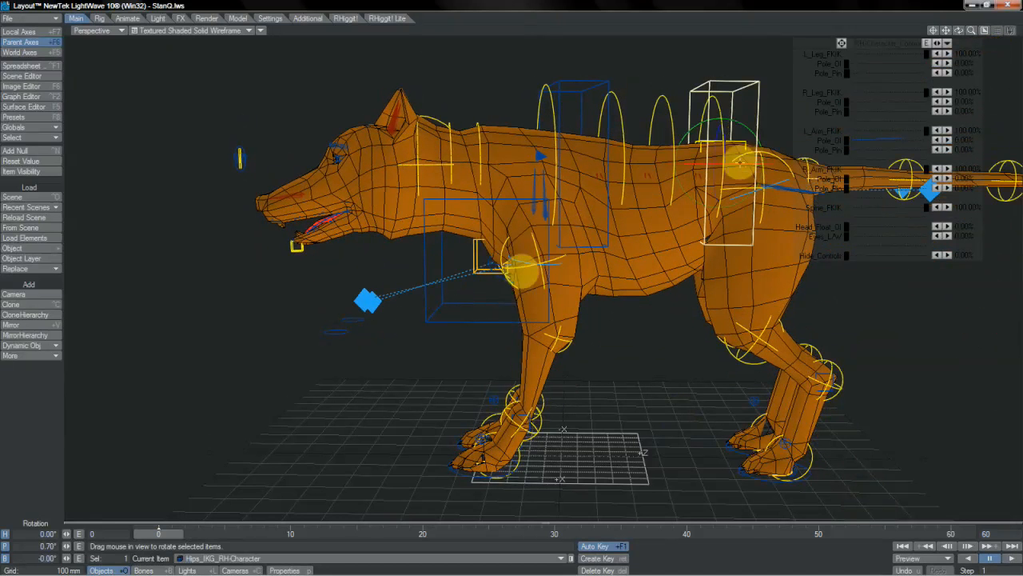
pyautogui.moveTo(739, 163); pyautogui.dragTo(543, 273)
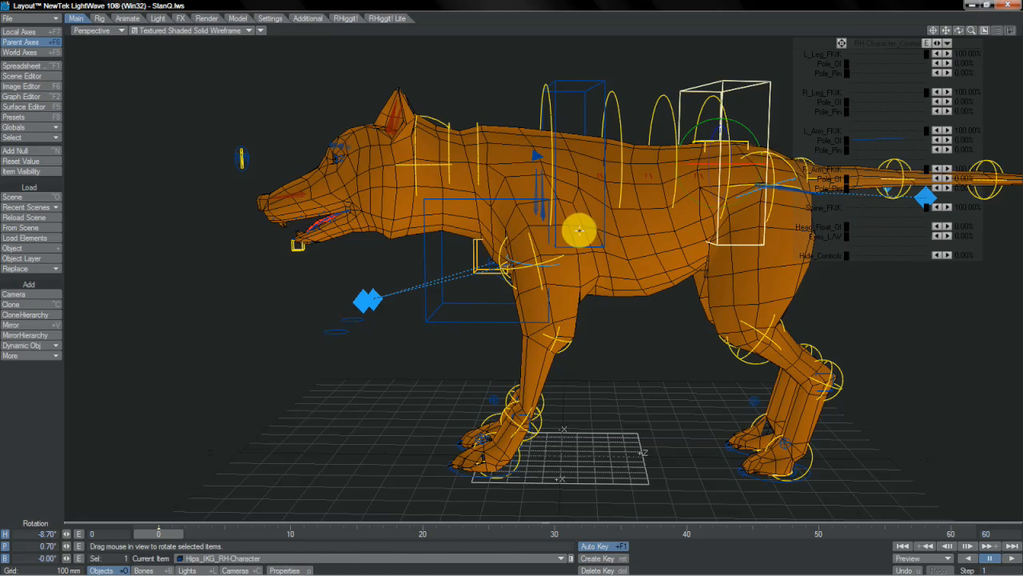
pyautogui.moveTo(785, 114); pyautogui.dragTo(521, 270)
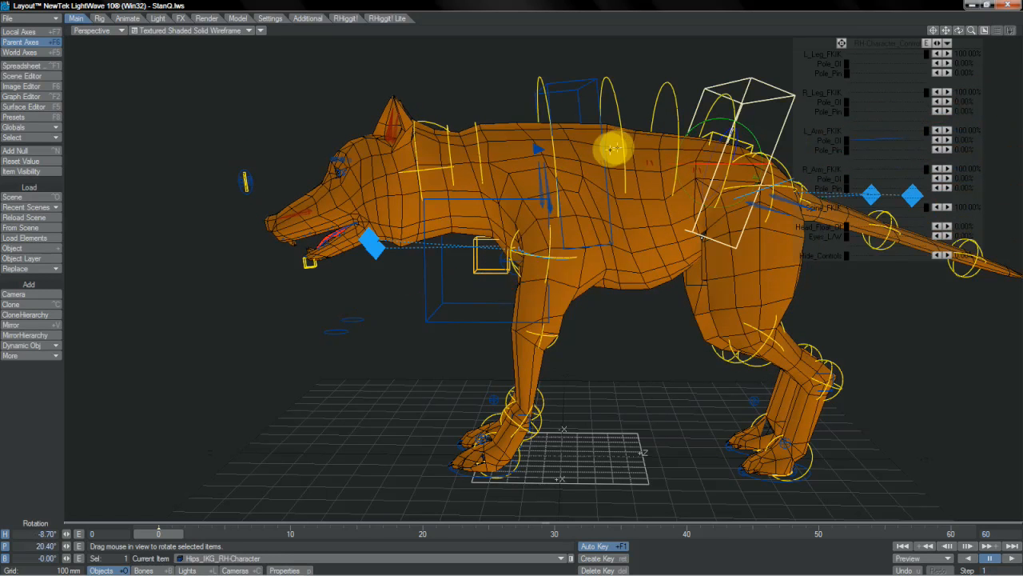
pyautogui.click(611, 148)
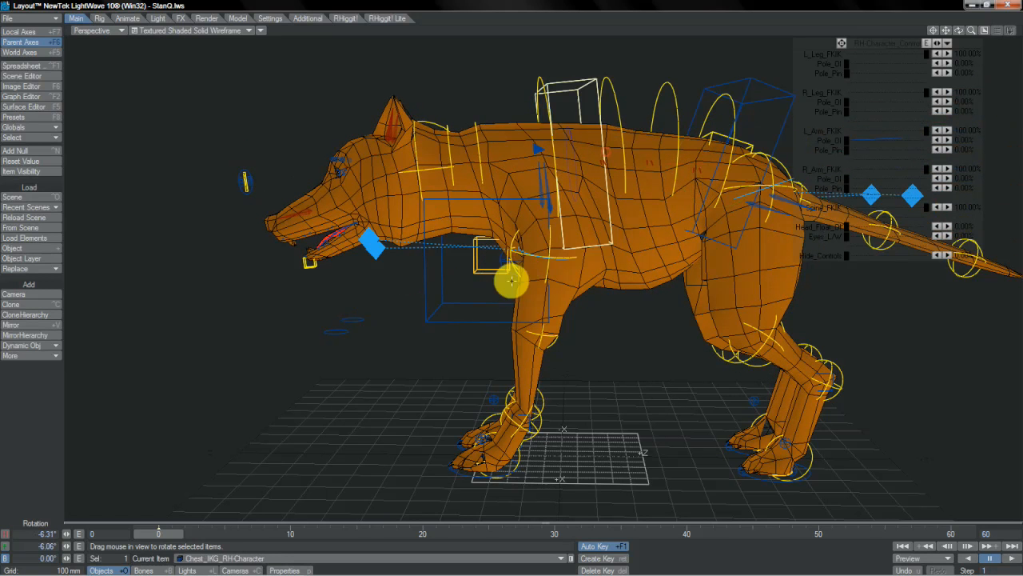
pyautogui.moveTo(576, 131); pyautogui.dragTo(521, 271)
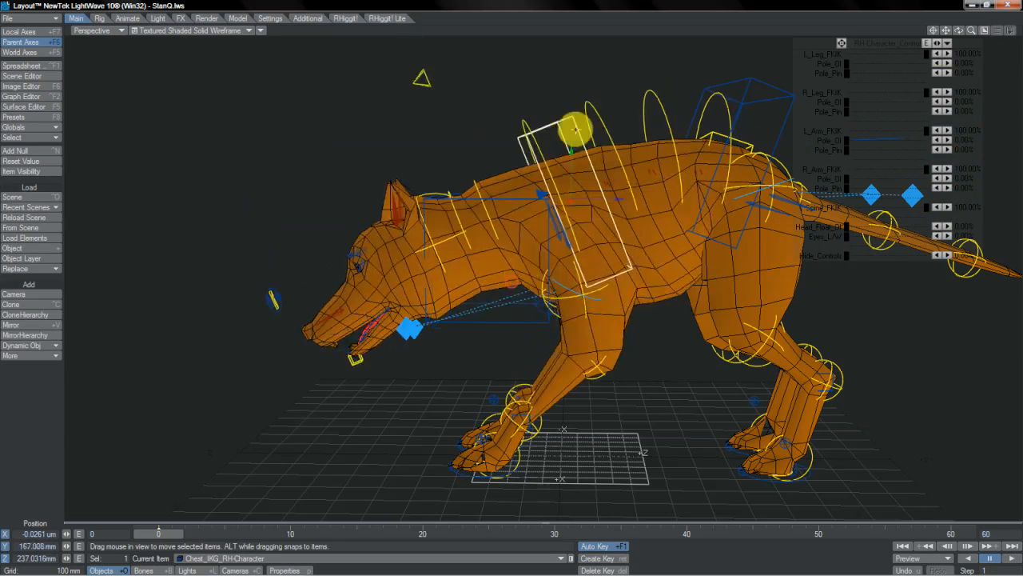
# - Examine where the Hips_Root and Root items sit in the rig hierarchy using the schematic view
pyautogui.click(984, 31)
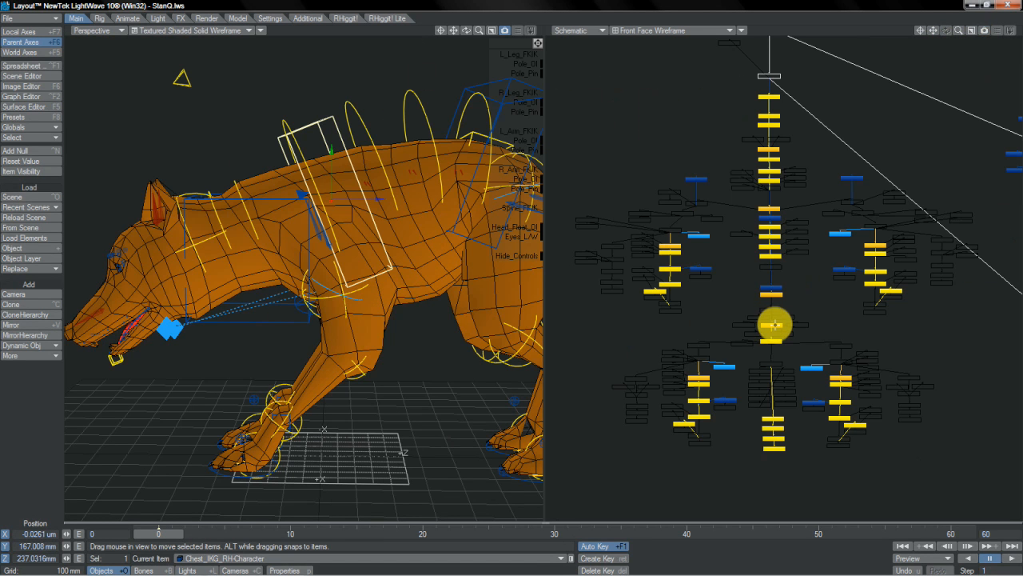
pyautogui.click(774, 325)
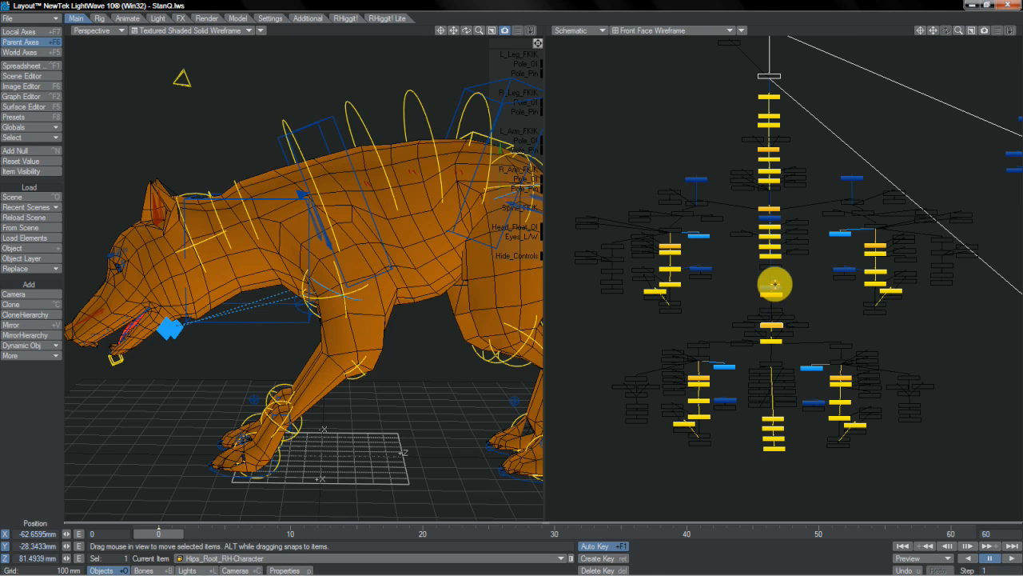
pyautogui.click(772, 286)
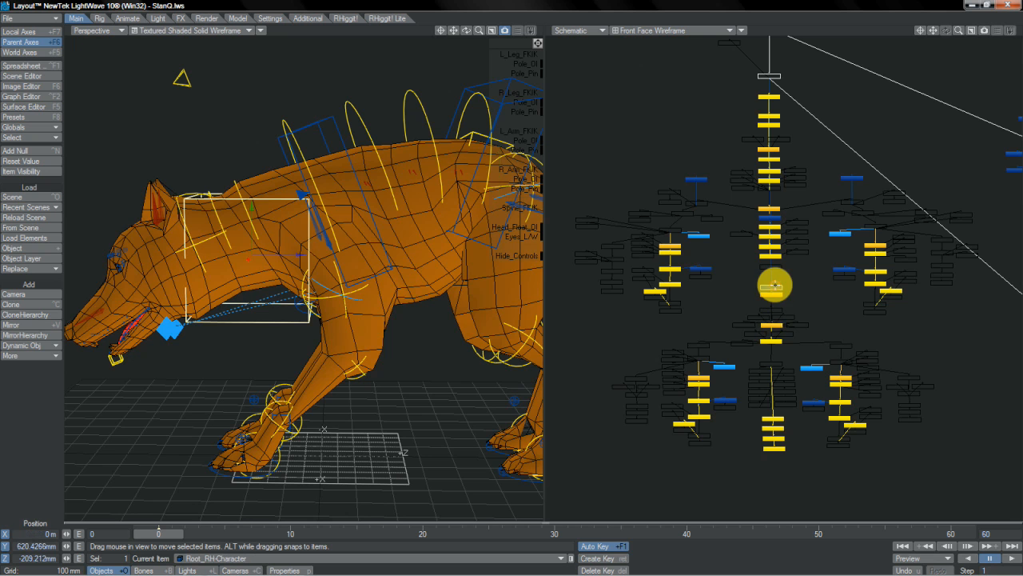
pyautogui.click(774, 325)
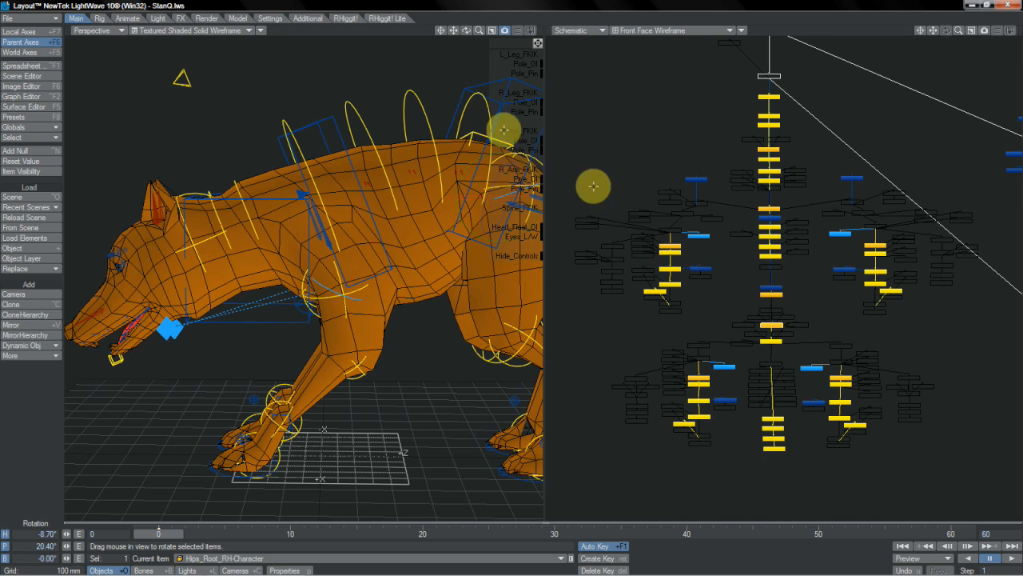
pyautogui.press('Return')
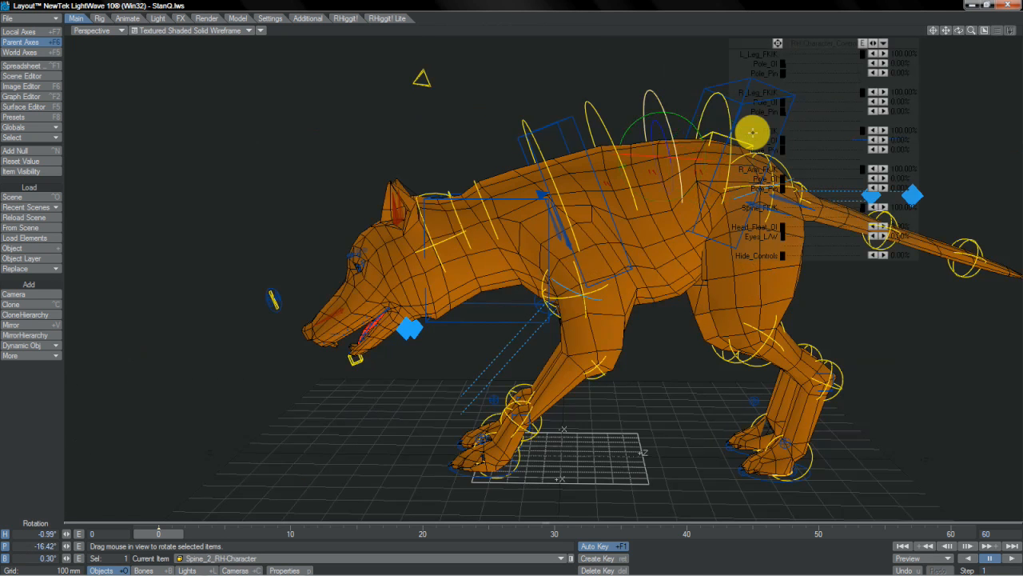
pyautogui.press('Return')
# - Switch the quadruped's spine to FK by setting Spine_FKIK to 0%
pyautogui.click(849, 206)
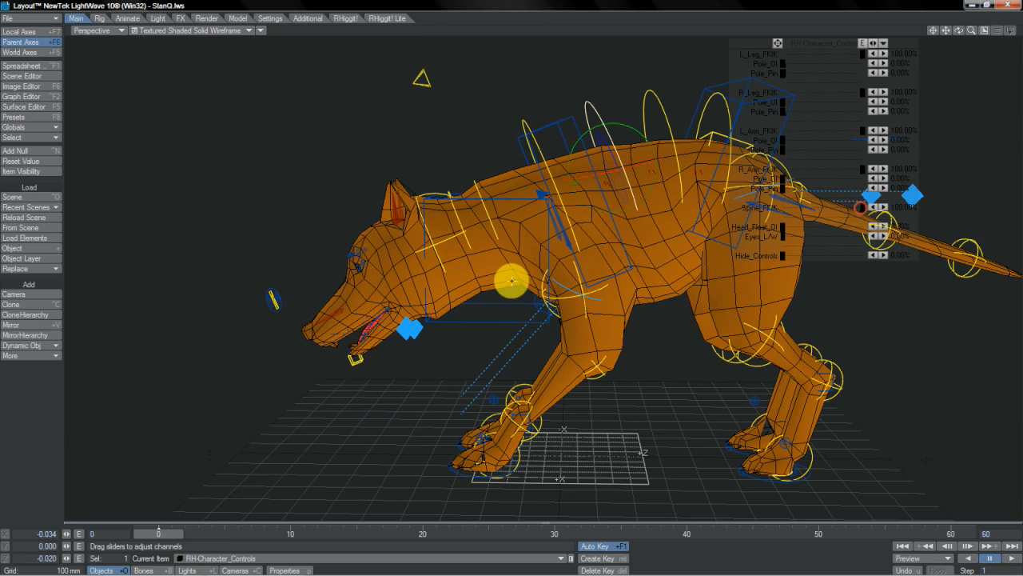
pyautogui.click(860, 207)
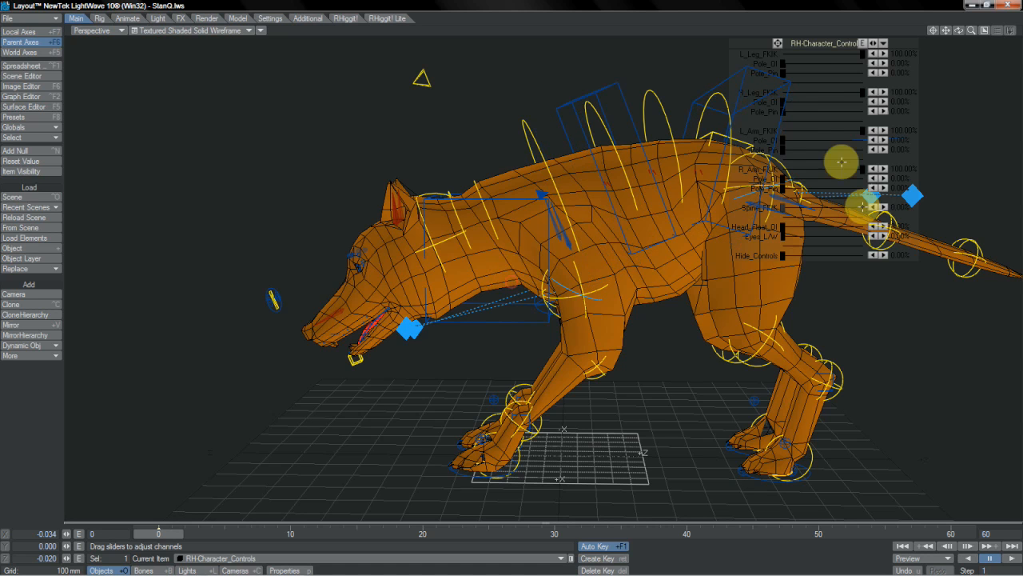
# - Lower the quadruped's body with the Root control and bend its spine with the FK spine controls
pyautogui.click(768, 74)
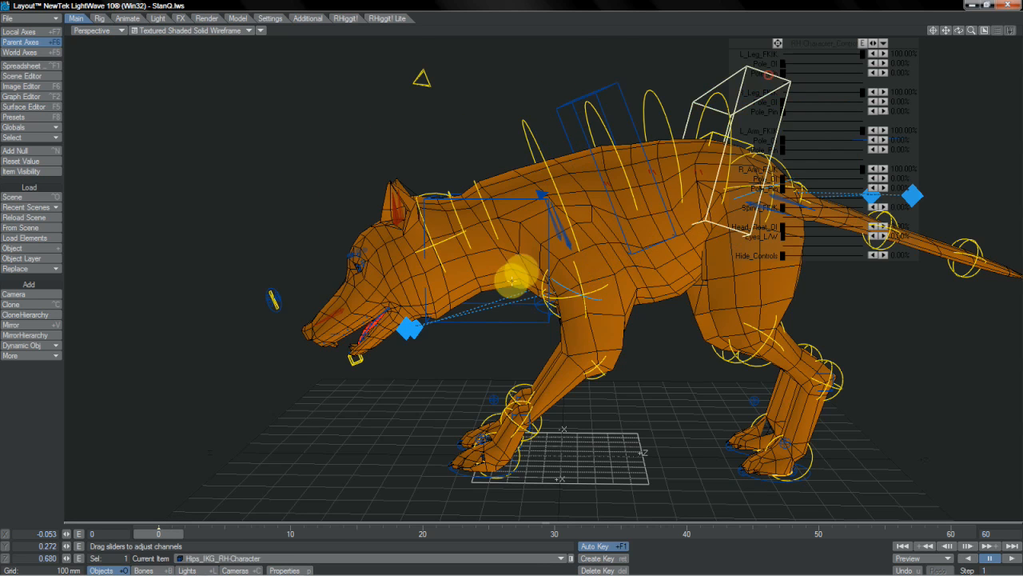
pyautogui.click(520, 274)
pyautogui.press('t')
pyautogui.moveTo(520, 274); pyautogui.dragTo(489, 205)
pyautogui.click(718, 160)
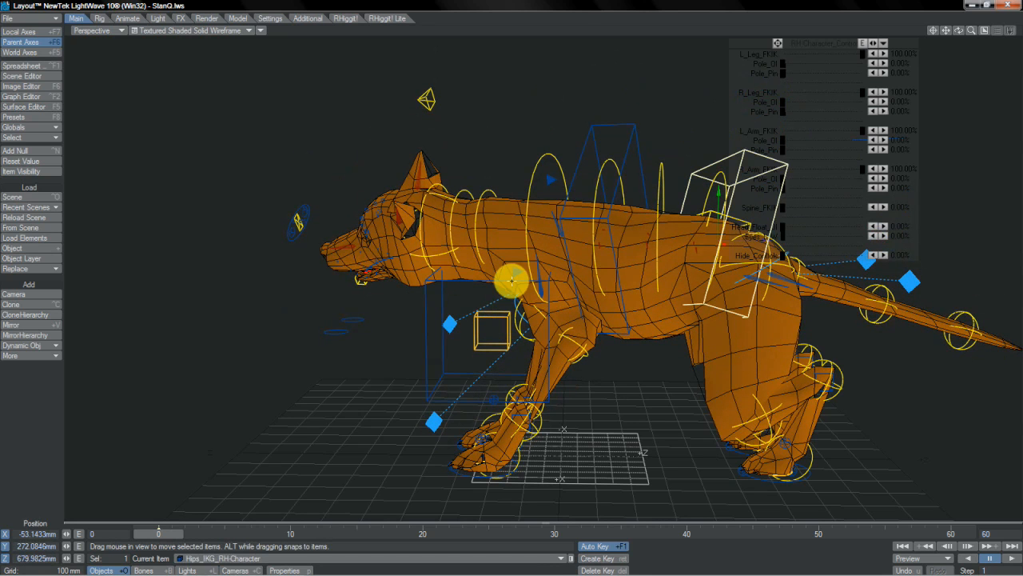
pyautogui.press('Down')
pyautogui.press('Down')
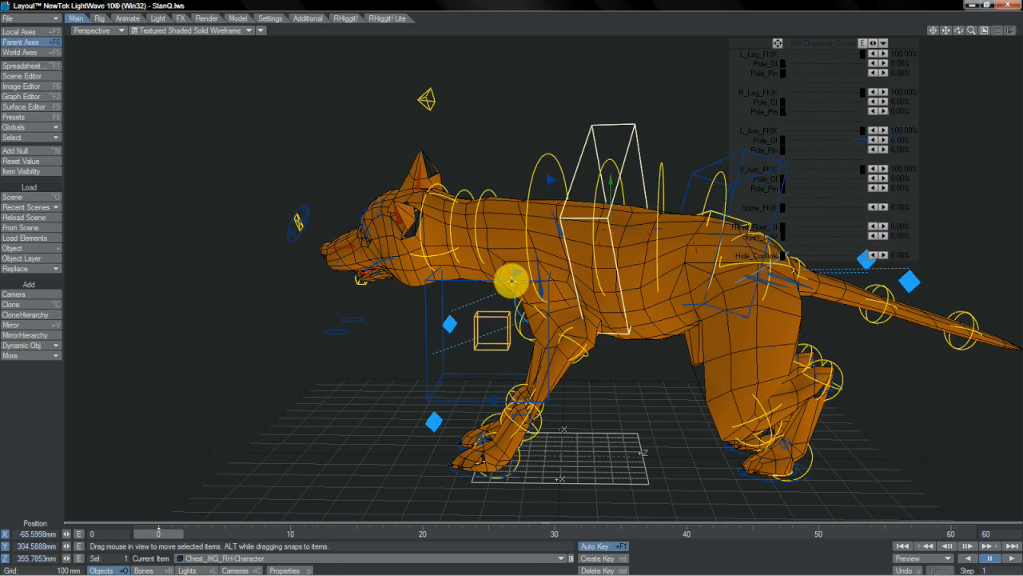
# - Blend Spine_FKIK back up to 100% and adjust the Chest_IKG control from the quadruped's other side
pyautogui.moveTo(783, 208)
pyautogui.mouseDown()
pyautogui.moveTo(820, 208)
pyautogui.moveTo(782, 208)
pyautogui.mouseUp()
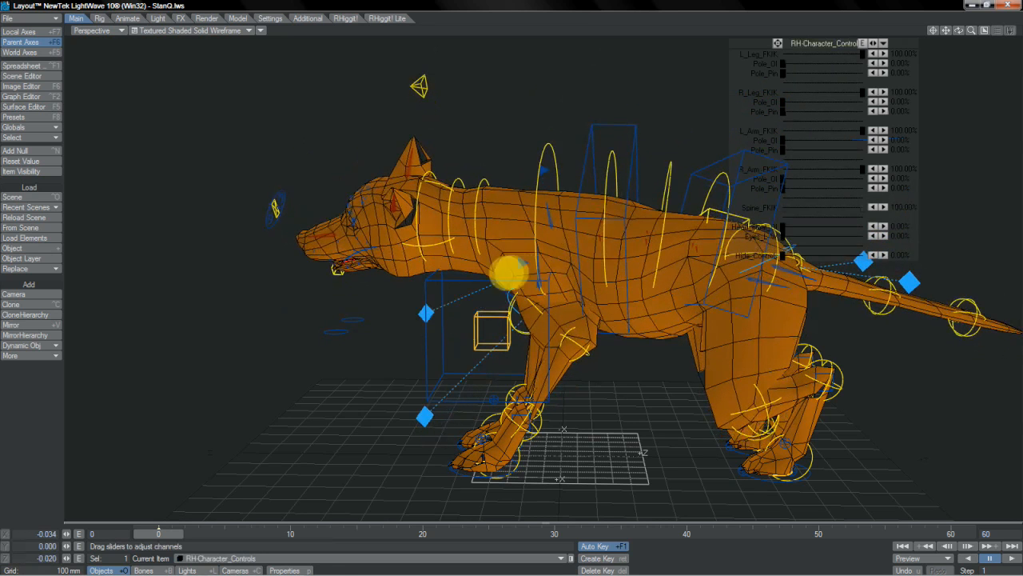
pyautogui.moveTo(509, 273); pyautogui.dragTo(534, 272)
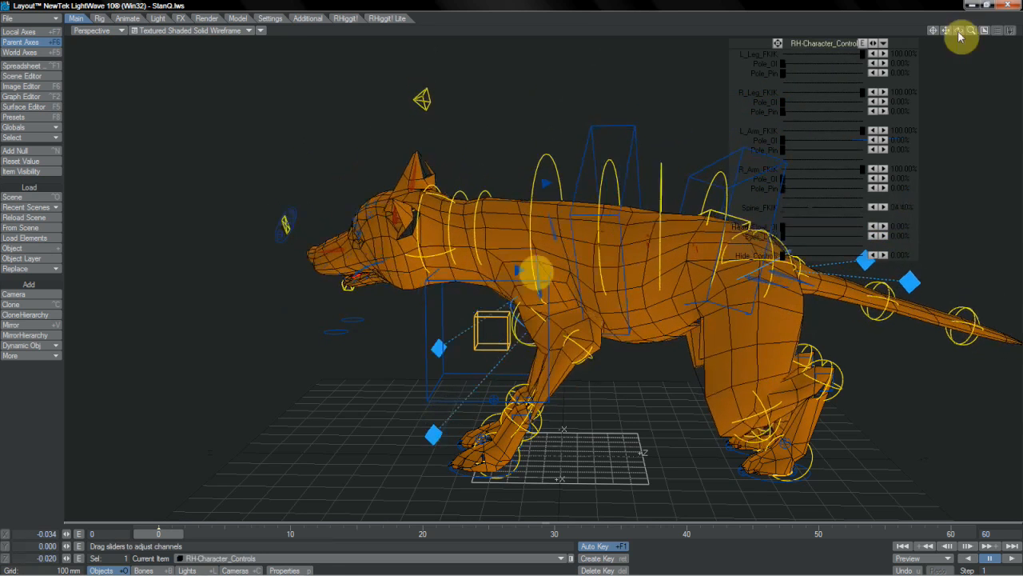
pyautogui.moveTo(960, 33); pyautogui.dragTo(511, 274)
pyautogui.click(477, 128)
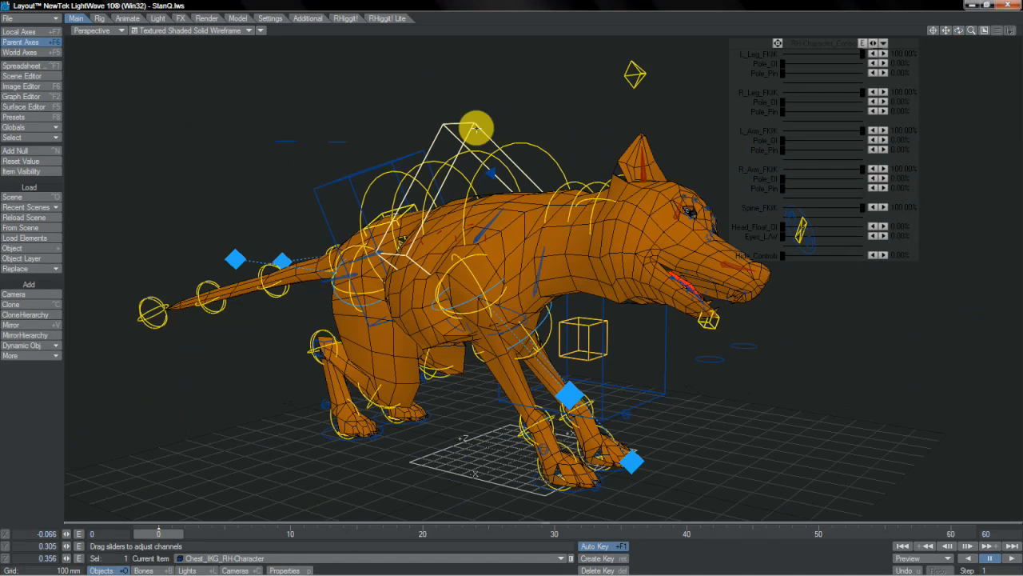
pyautogui.moveTo(475, 128); pyautogui.dragTo(473, 171)
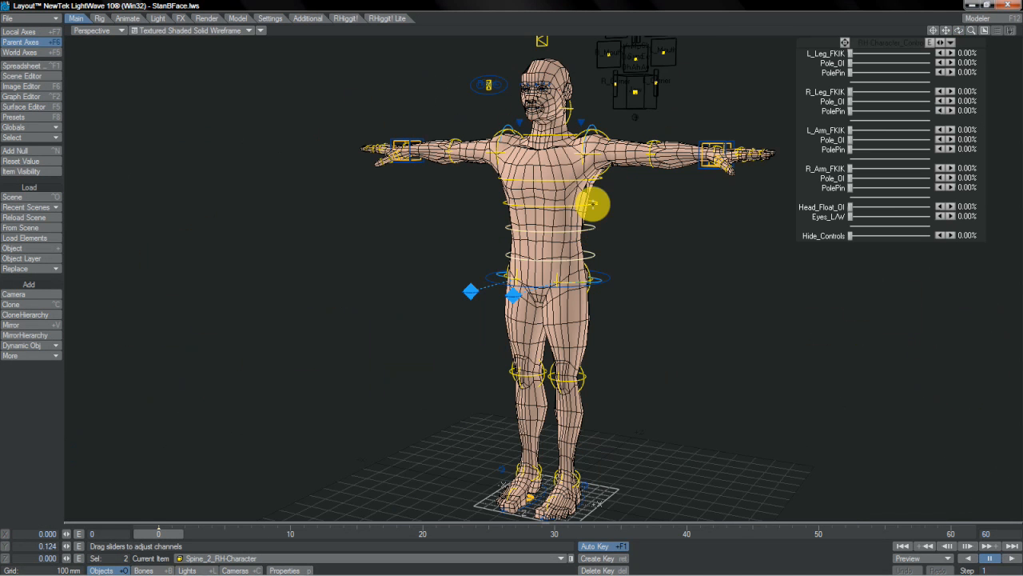
# - Try stretching the human character by moving the three selected spine controls and the left knee control, and undo the moves
pyautogui.press('t')
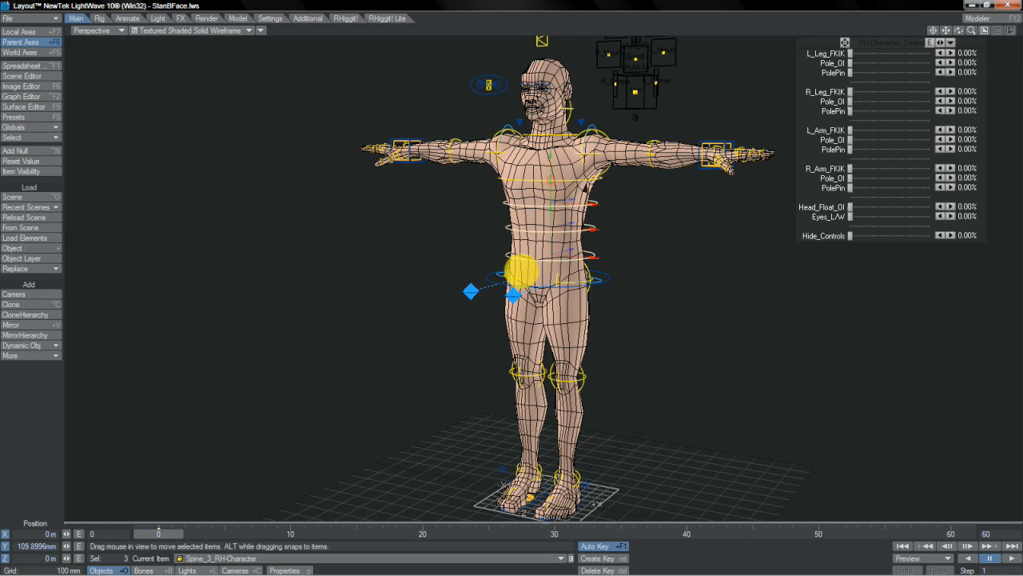
pyautogui.moveTo(520, 272); pyautogui.dragTo(551, 181, button='right')
pyautogui.hotkey('ctrl', 'z')
pyautogui.moveTo(646, 232); pyautogui.dragTo(519, 255)
pyautogui.press('u')
pyautogui.hotkey('ctrl', 'z')
pyautogui.hotkey('ctrl', 'z')
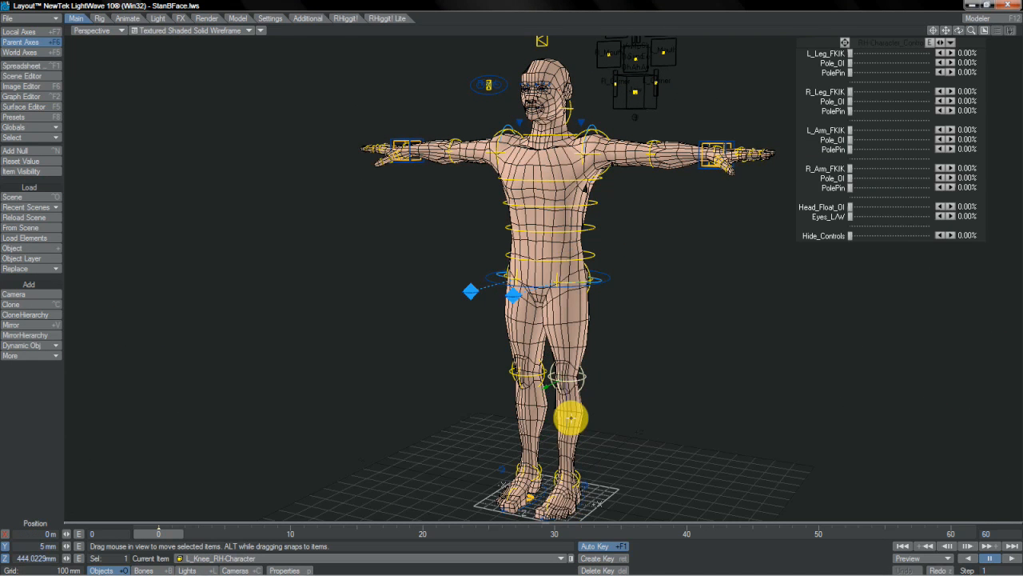
# - Set R_Arm_FKIK to 100% and move the R_Arm_IKG control to about -613 mm in X, 1.45 m in Y and -219 mm in Z
pyautogui.click(845, 42)
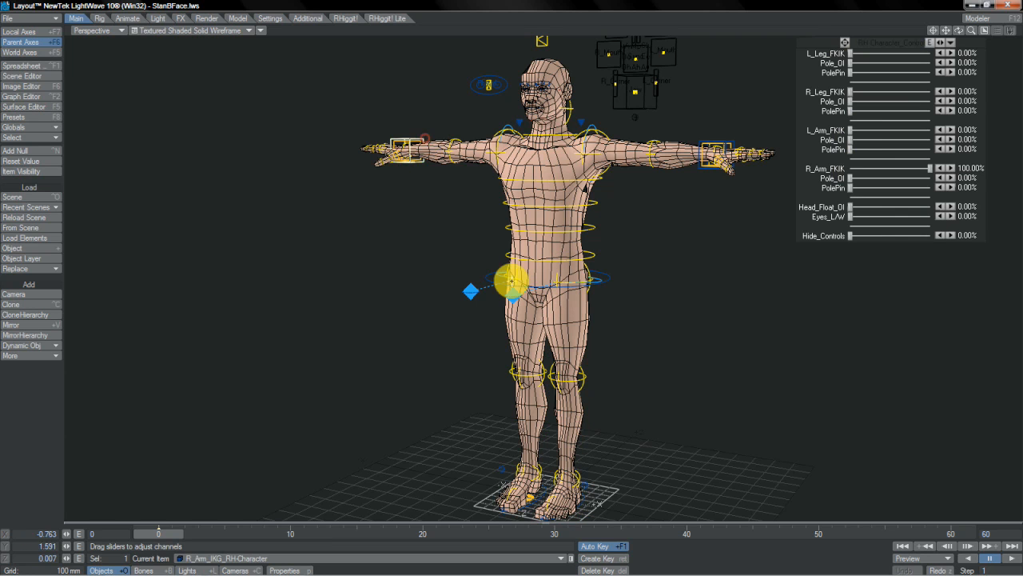
pyautogui.press('t')
pyautogui.moveTo(524, 288)
pyautogui.mouseDown()
pyautogui.moveTo(536, 285)
pyautogui.moveTo(495, 339)
pyautogui.moveTo(523, 275)
pyautogui.mouseUp()
pyautogui.moveTo(436, 112)
pyautogui.mouseDown(button='right')
pyautogui.moveTo(521, 275)
pyautogui.moveTo(435, 111)
pyautogui.mouseUp(button='right')
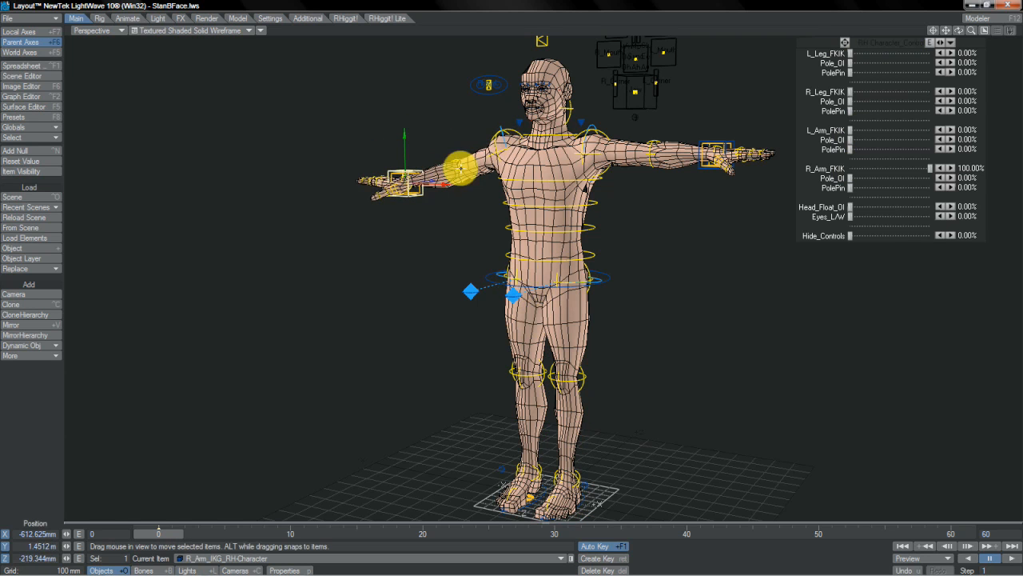
# - Adjust the R_Elbow control from behind and move R_Arm_IKG to about -600 mm in X and -236 mm in Z
pyautogui.click(457, 156)
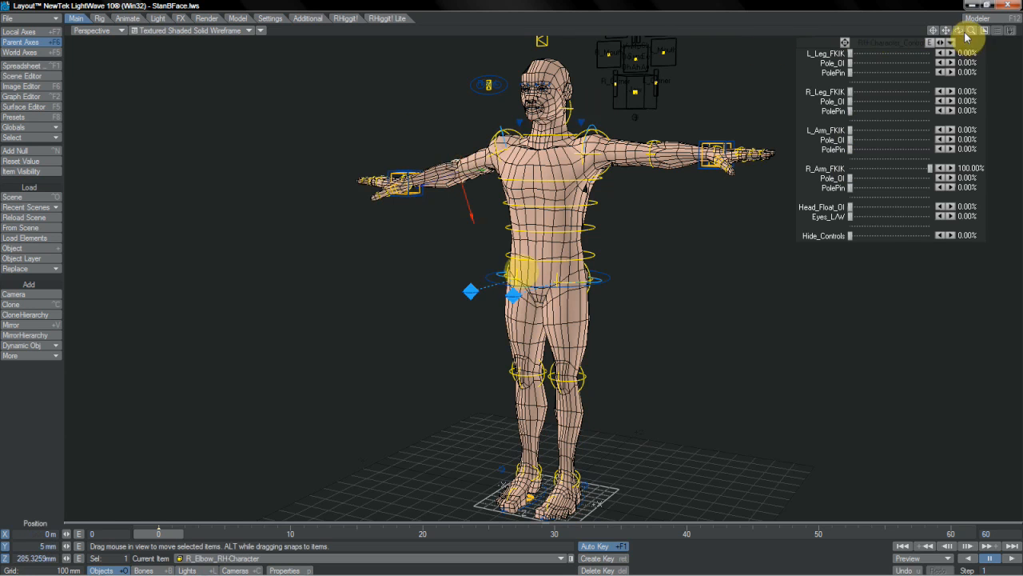
pyautogui.moveTo(967, 36); pyautogui.dragTo(971, 32)
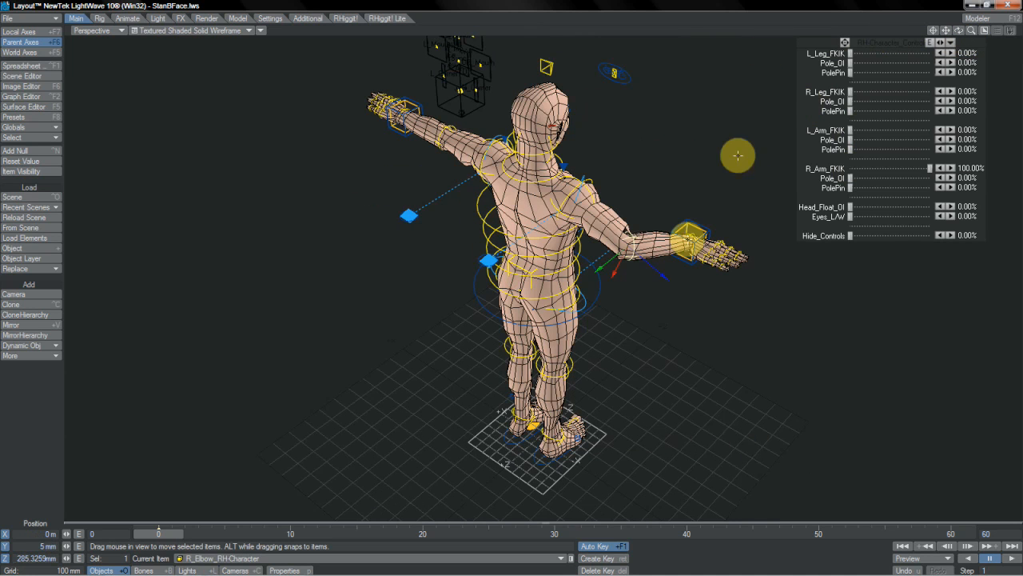
pyautogui.moveTo(662, 275); pyautogui.dragTo(677, 302)
pyautogui.moveTo(521, 267); pyautogui.dragTo(583, 218)
pyautogui.click(692, 221)
pyautogui.moveTo(600, 264); pyautogui.dragTo(519, 272)
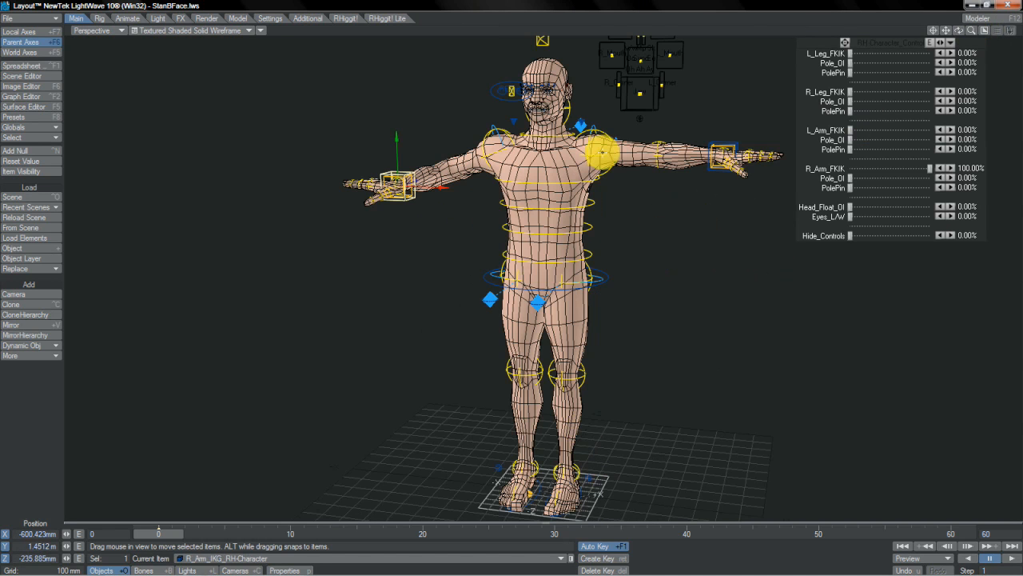
# - Enlarge the character's head and right hand by scaling the Head and R_Hand controls
pyautogui.click(571, 104)
pyautogui.press('h')
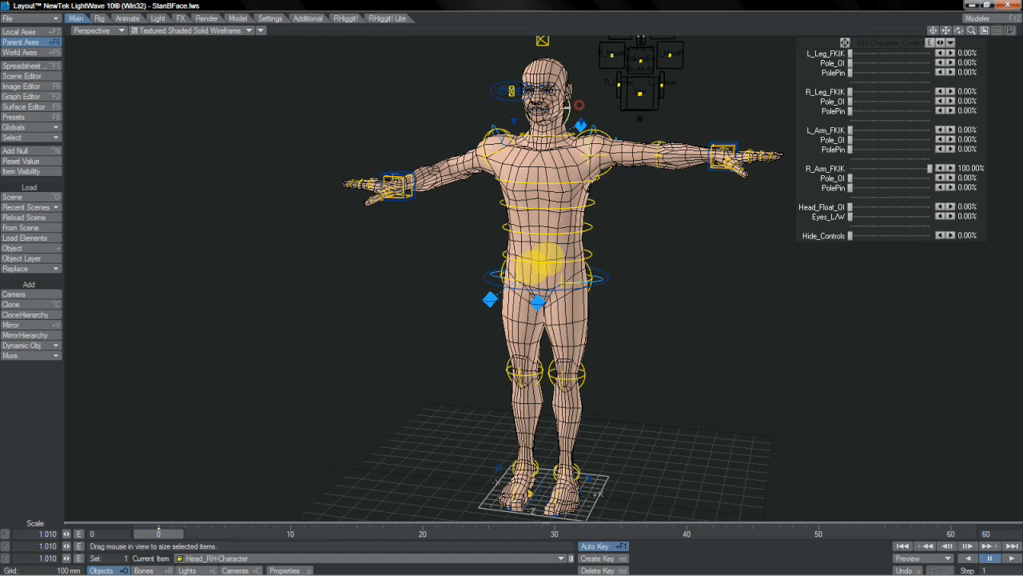
pyautogui.moveTo(547, 259); pyautogui.dragTo(519, 272)
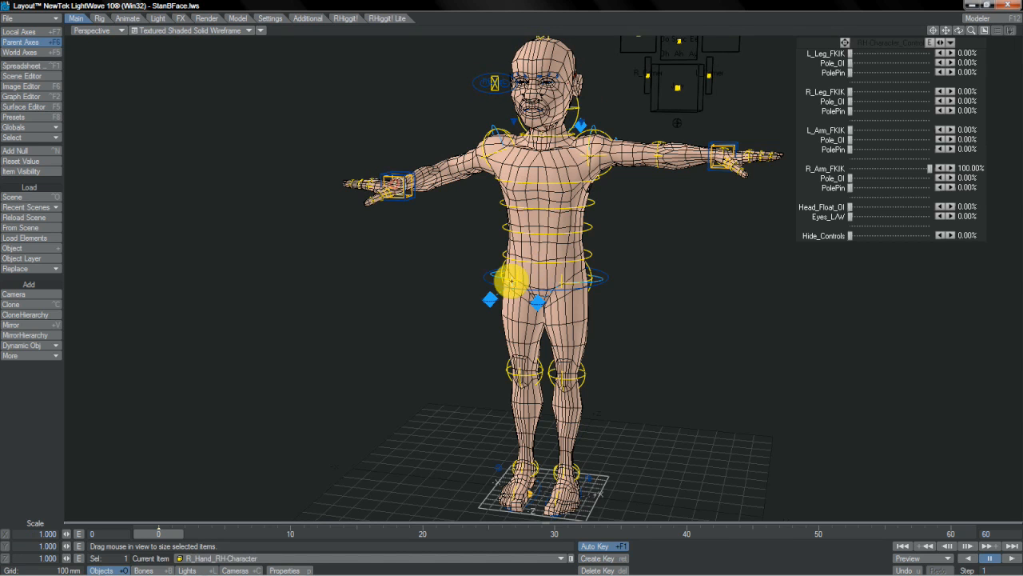
pyautogui.moveTo(512, 280); pyautogui.dragTo(521, 272)
# - Set L_Leg_FKIK to 100% and lower the Root control to about 810 mm in Y
pyautogui.click(606, 274)
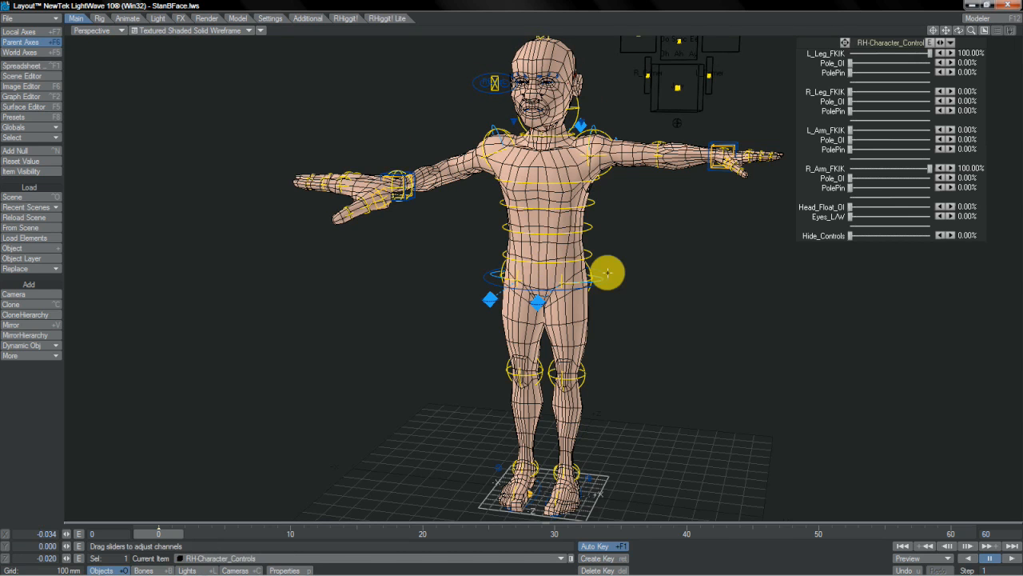
pyautogui.press('t')
pyautogui.moveTo(549, 250)
pyautogui.mouseDown()
pyautogui.moveTo(520, 279)
pyautogui.moveTo(550, 249)
pyautogui.mouseUp()
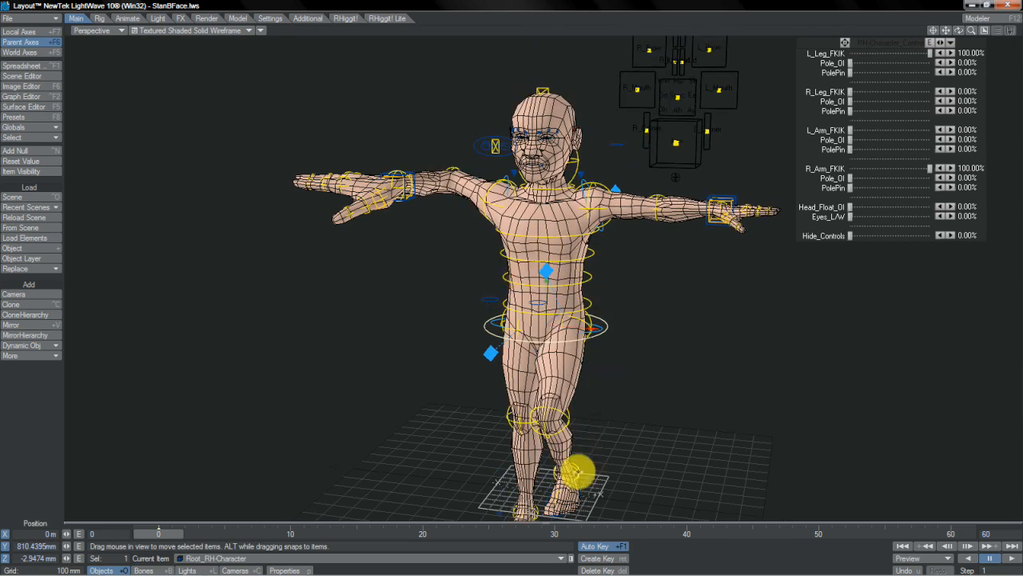
# - Enlarge the character's left foot by scaling the L_Foot control at the ankle
pyautogui.click(578, 473)
pyautogui.hotkey('shift', 'a')
pyautogui.moveTo(959, 30); pyautogui.dragTo(958, 32)
pyautogui.press('h')
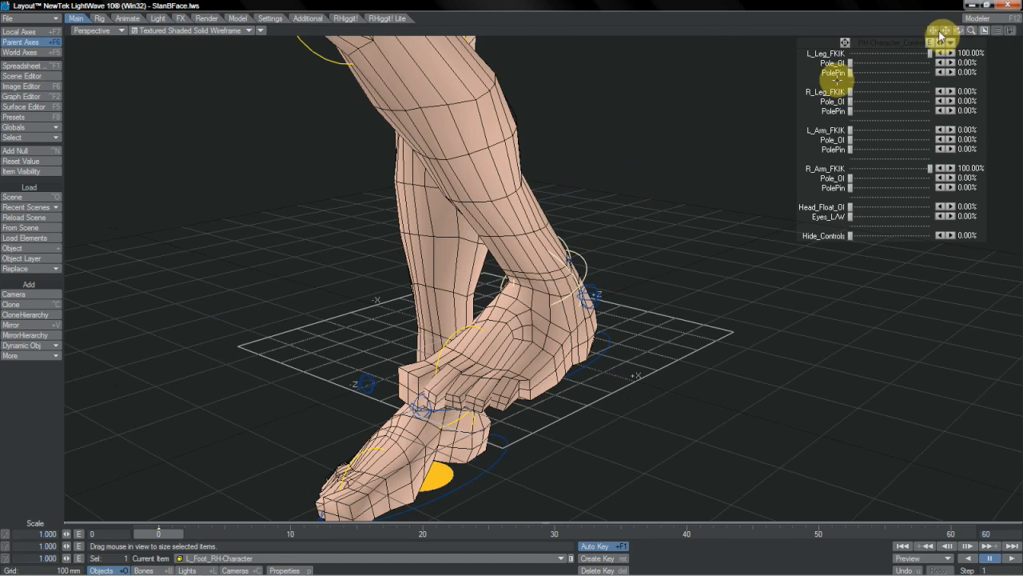
pyautogui.moveTo(528, 268); pyautogui.dragTo(510, 282)
# - Select the L_IK_Foot control behind the enlarged left heel and move it to adjust the foot's IK position
pyautogui.click(651, 264)
pyautogui.press('t')
pyautogui.click(689, 210)
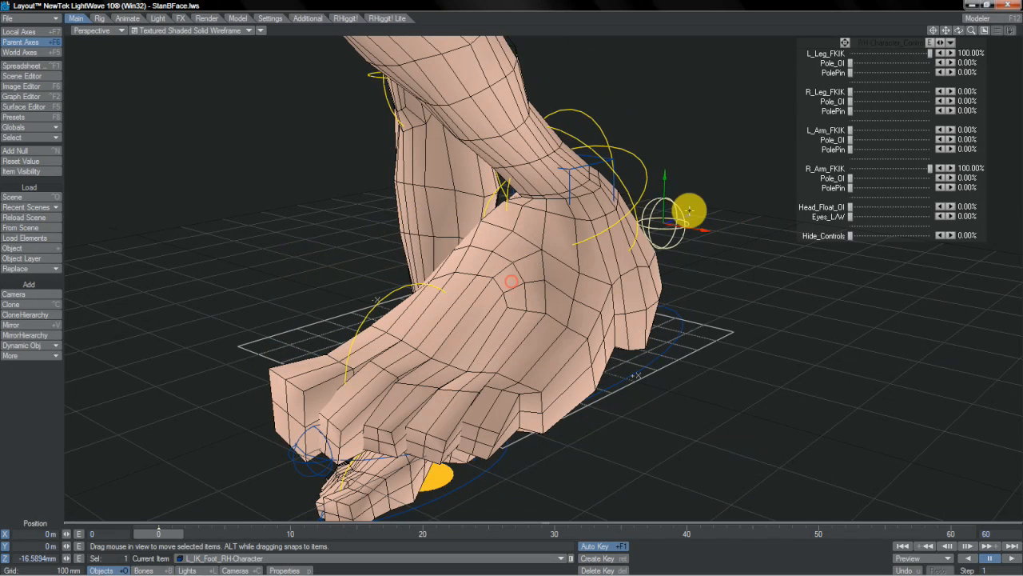
pyautogui.moveTo(663, 191); pyautogui.dragTo(511, 282)
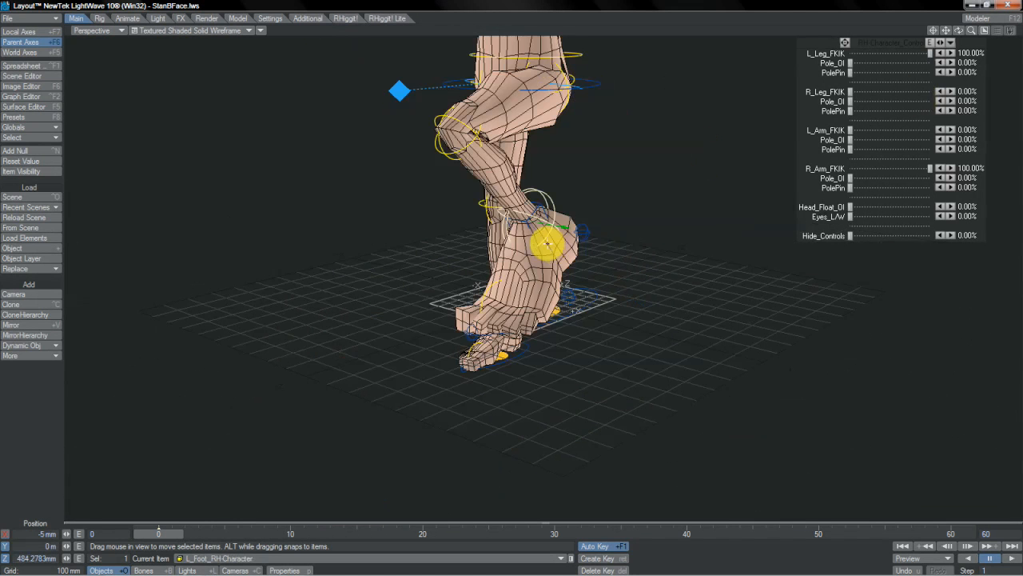
pyautogui.moveTo(548, 241); pyautogui.dragTo(520, 269)
# - In the AdvB.lws scene, raise the Root control to stretch the character's left leg
pyautogui.press('Down')
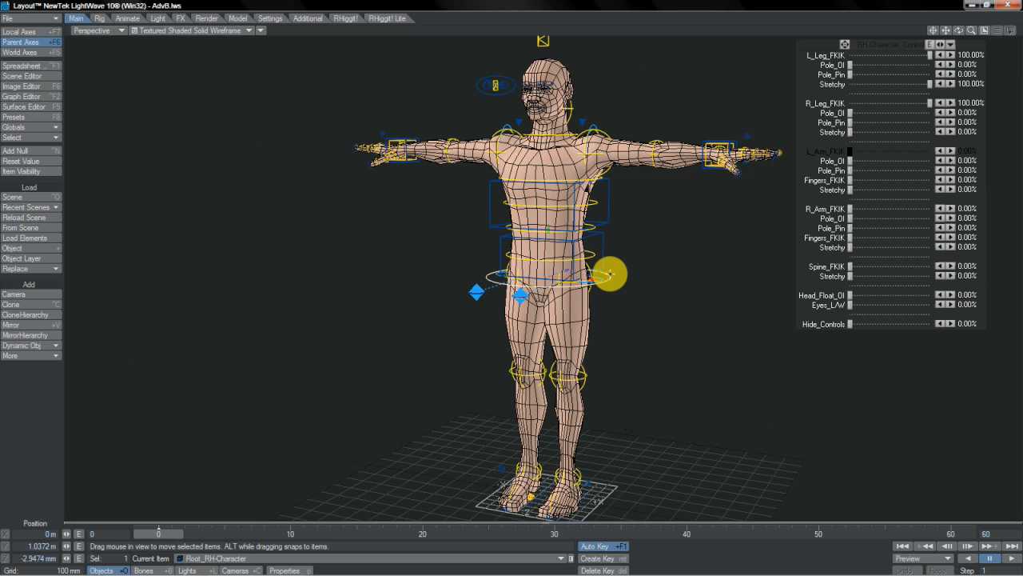
pyautogui.moveTo(520, 270)
pyautogui.mouseDown(button='right')
pyautogui.moveTo(520, 258)
pyautogui.moveTo(523, 293)
pyautogui.moveTo(507, 224)
pyautogui.moveTo(527, 308)
pyautogui.moveTo(519, 232)
pyautogui.moveTo(534, 327)
pyautogui.moveTo(525, 281)
pyautogui.mouseUp(button='right')
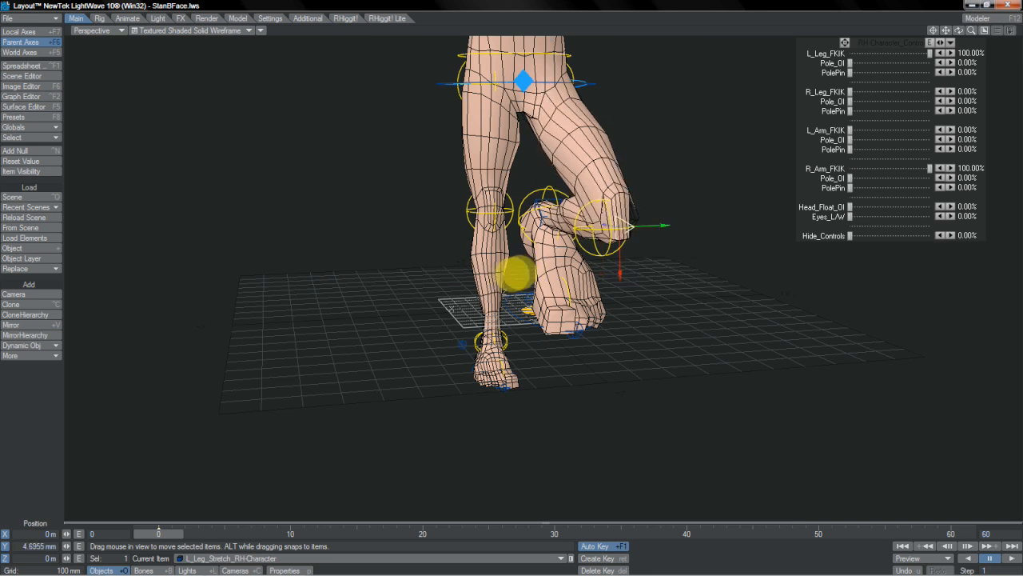
# - In StanBFace.lws, slide the L_Leg_Stretch control to about 198 mm in Y and L_Arm_Stretch to about -35 mm in Y
pyautogui.moveTo(548, 264); pyautogui.dragTo(525, 270, button='right')
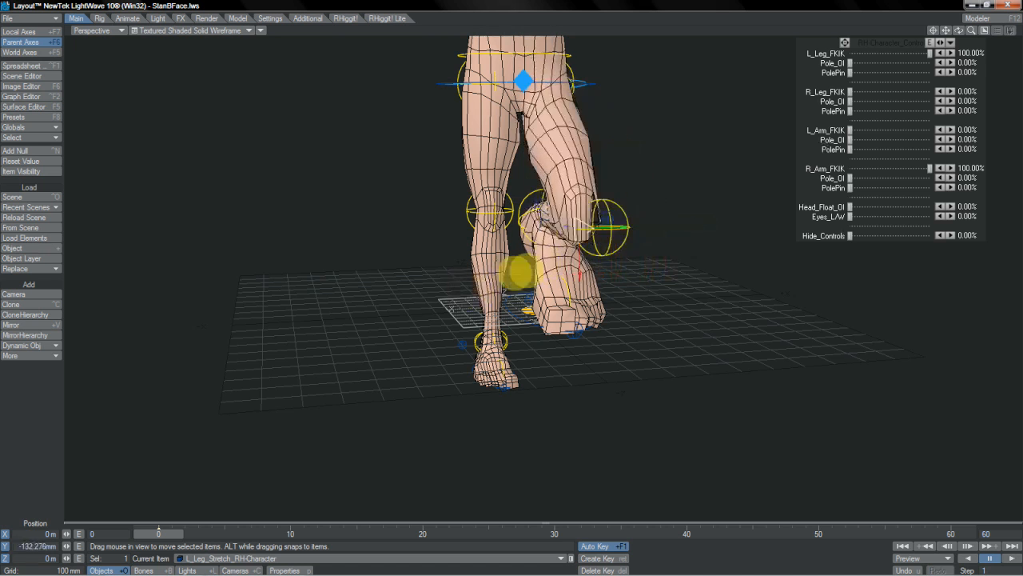
pyautogui.moveTo(562, 227); pyautogui.dragTo(551, 240, button='right')
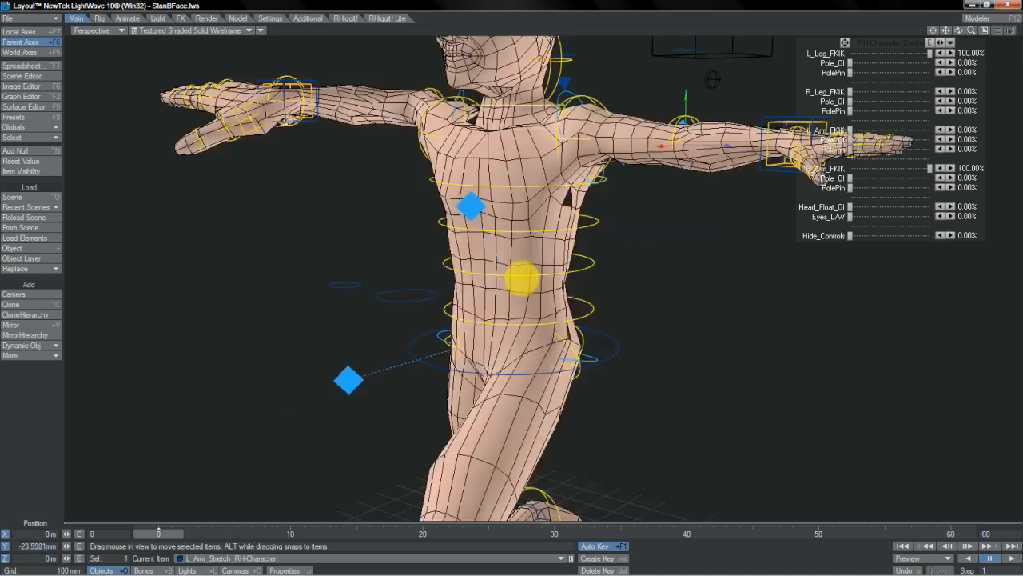
pyautogui.moveTo(679, 130); pyautogui.dragTo(655, 137, button='right')
pyautogui.moveTo(521, 269)
pyautogui.mouseDown(button='right')
pyautogui.moveTo(522, 287)
pyautogui.moveTo(521, 258)
pyautogui.moveTo(520, 279)
pyautogui.moveTo(521, 270)
pyautogui.mouseUp(button='right')
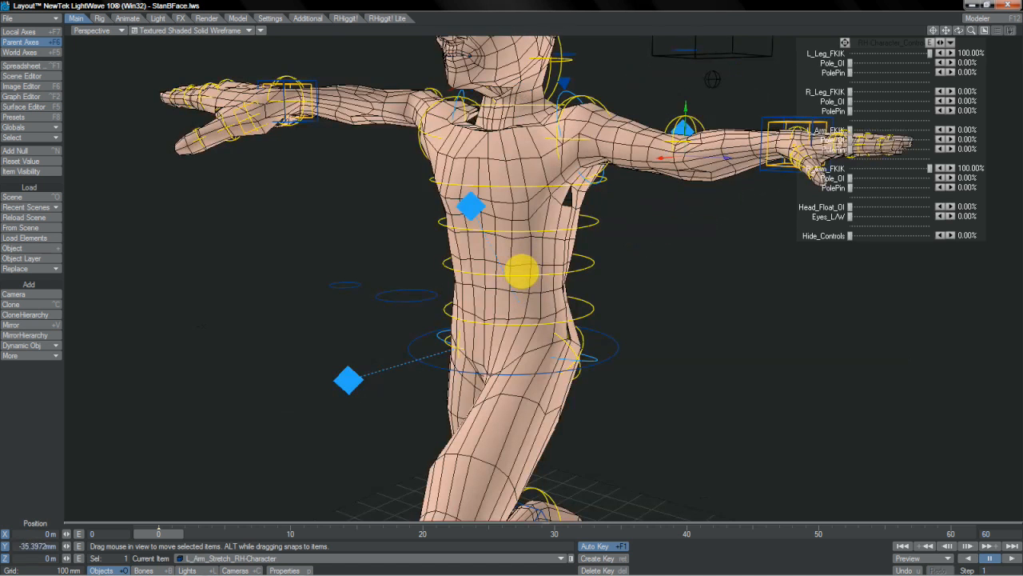
# - Undo the trial changes to L_Arm_Stretch and scale it to 0.556 in Y to thin the left arm
pyautogui.press('u')
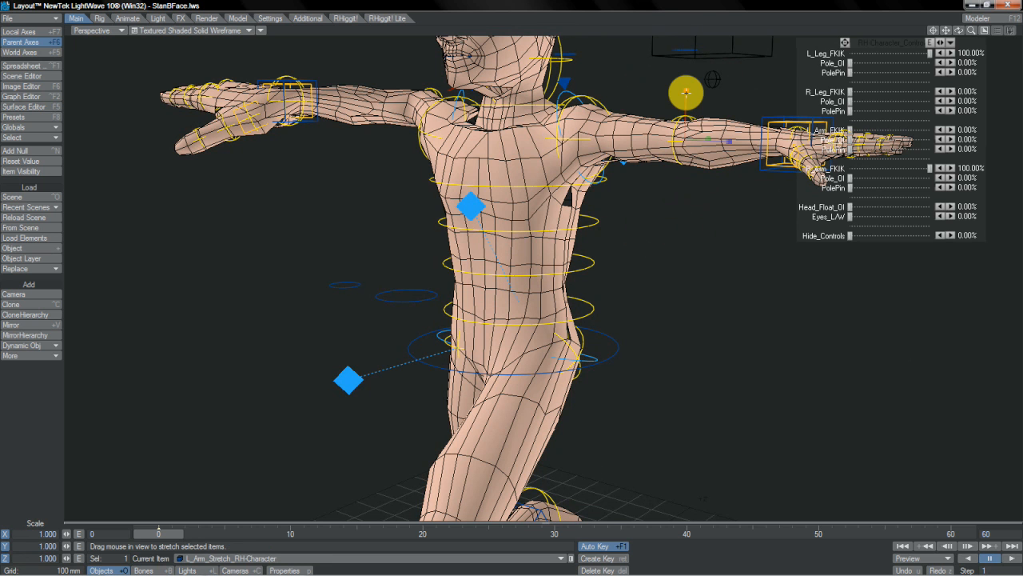
pyautogui.moveTo(685, 94)
pyautogui.mouseDown()
pyautogui.moveTo(522, 276)
pyautogui.moveTo(686, 93)
pyautogui.mouseUp()
pyautogui.hotkey('ctrl', 'z')
pyautogui.moveTo(710, 137); pyautogui.dragTo(521, 270)
pyautogui.hotkey('ctrl', 'z')
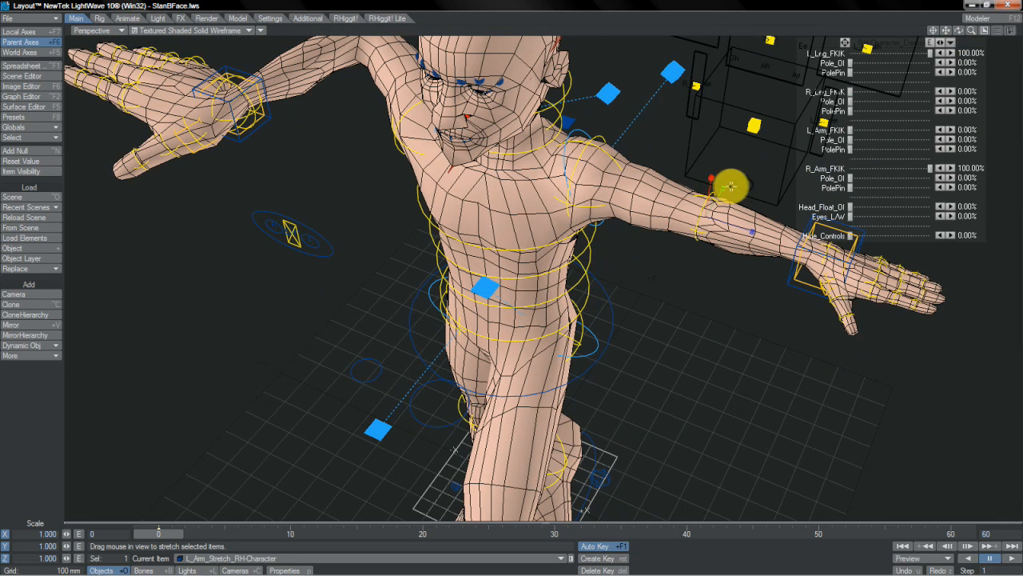
pyautogui.moveTo(726, 187); pyautogui.dragTo(521, 271)
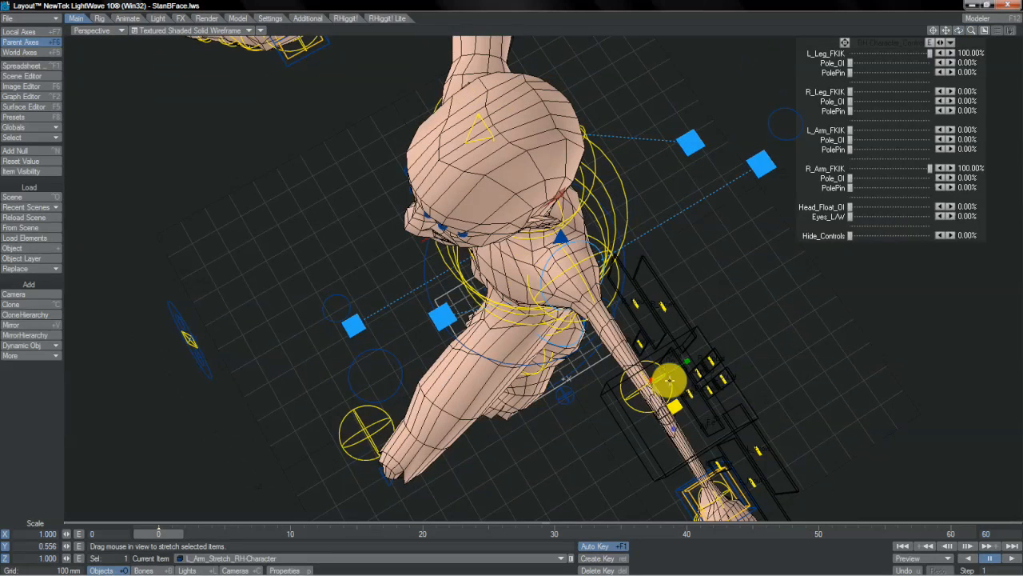
# - Rotate the L_Elbow control about 94° in heading to bend the thinned arm, and undo the rotation
pyautogui.click(670, 380)
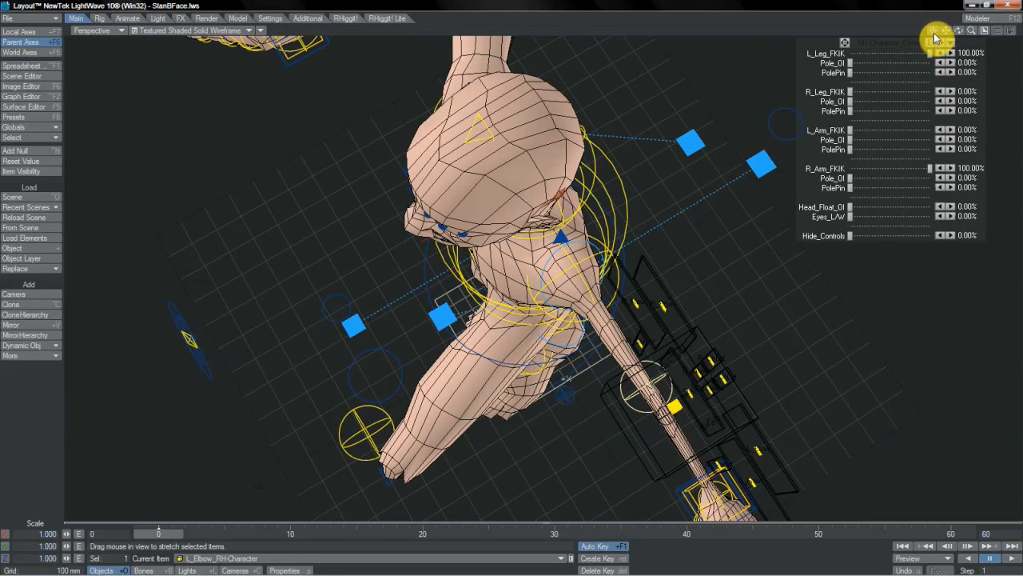
pyautogui.moveTo(937, 39); pyautogui.dragTo(972, 39)
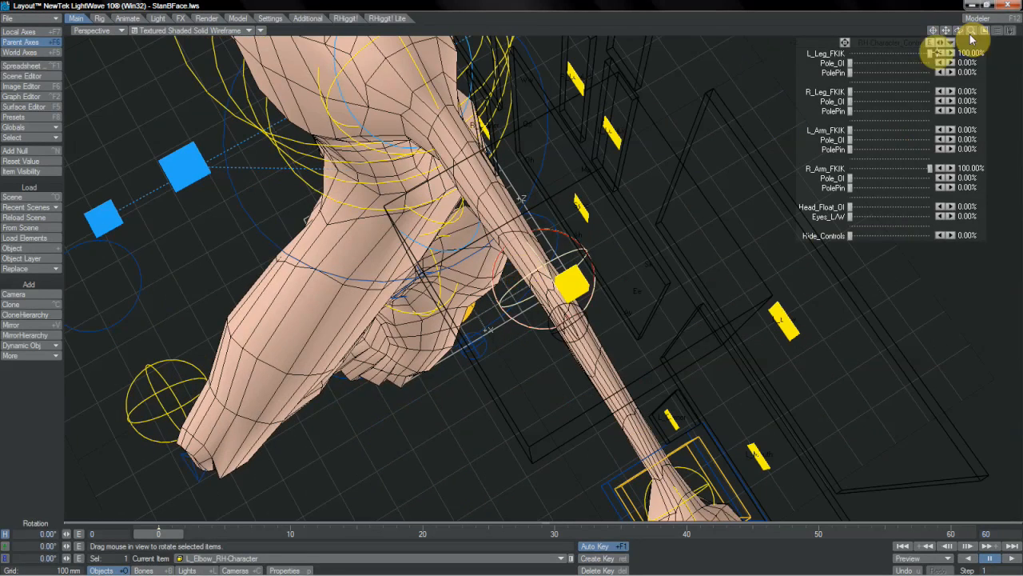
pyautogui.press('y')
pyautogui.moveTo(522, 271); pyautogui.dragTo(573, 238)
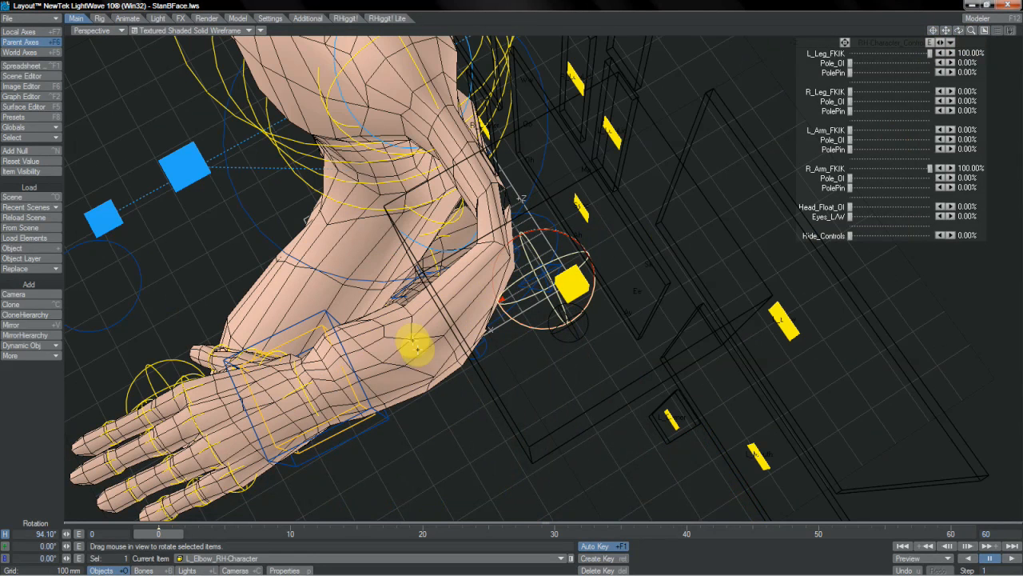
pyautogui.hotkey('ctrl', 'z')
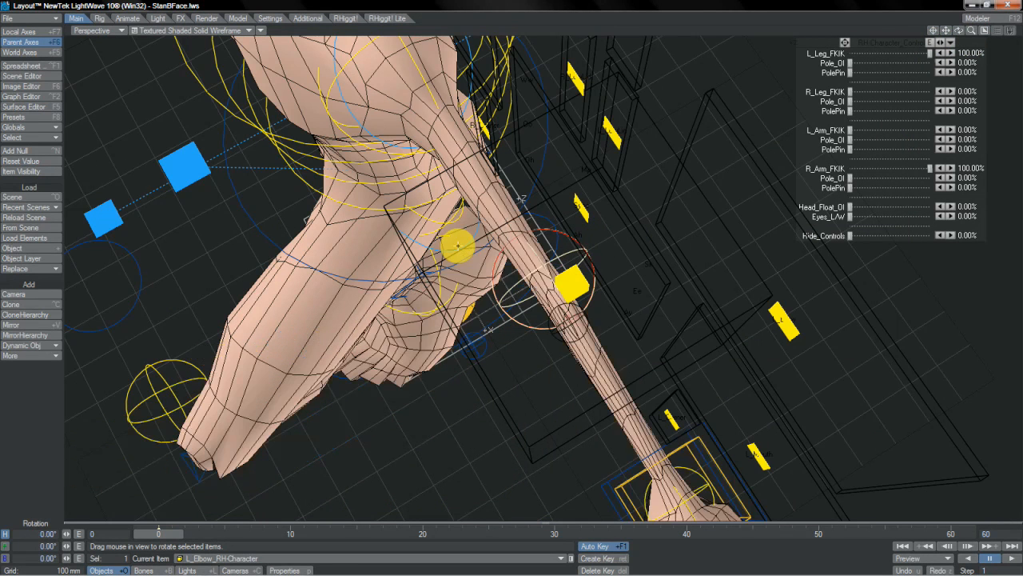
# - Thin the left arm as seen from the front by scaling L_Arm_Stretch along X
pyautogui.moveTo(959, 34); pyautogui.dragTo(556, 281)
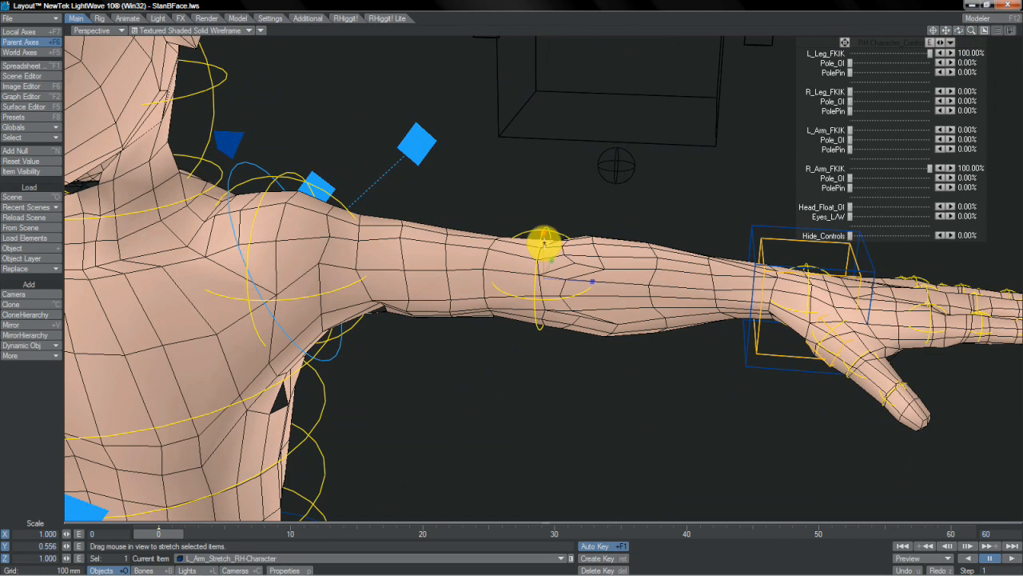
pyautogui.moveTo(520, 272); pyautogui.dragTo(513, 280)
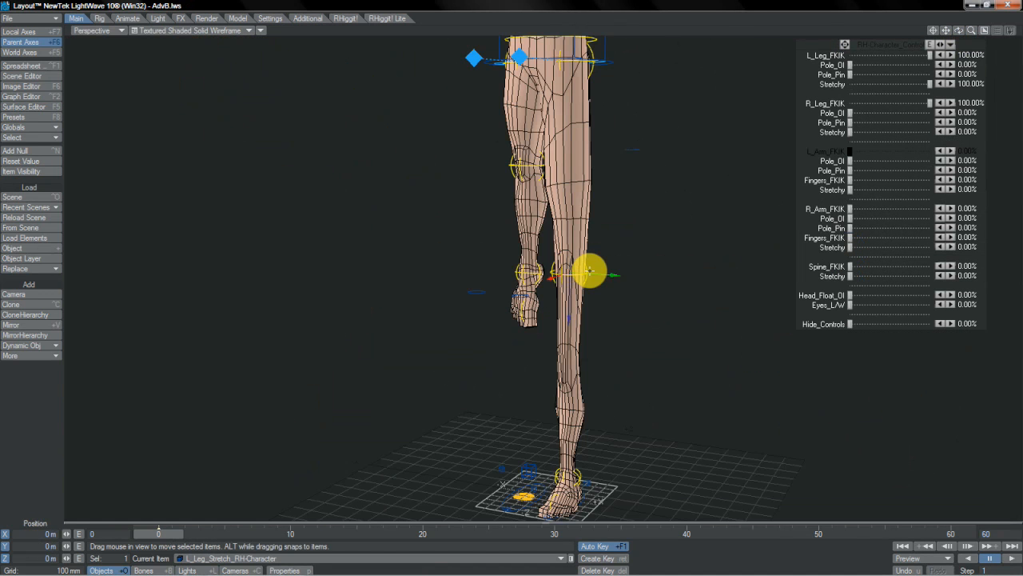
# - In AdvB.lws, scale the L_Leg_Stretch control to about 0.876 in X, 0.550 in Y and 1.641 in Z
pyautogui.moveTo(589, 271); pyautogui.dragTo(570, 320)
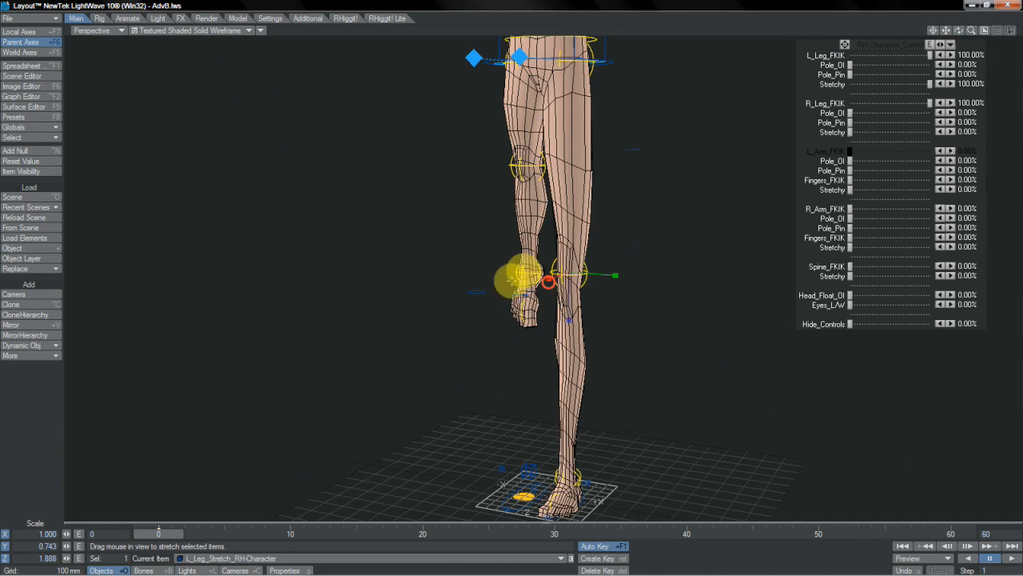
pyautogui.moveTo(525, 271); pyautogui.dragTo(524, 271)
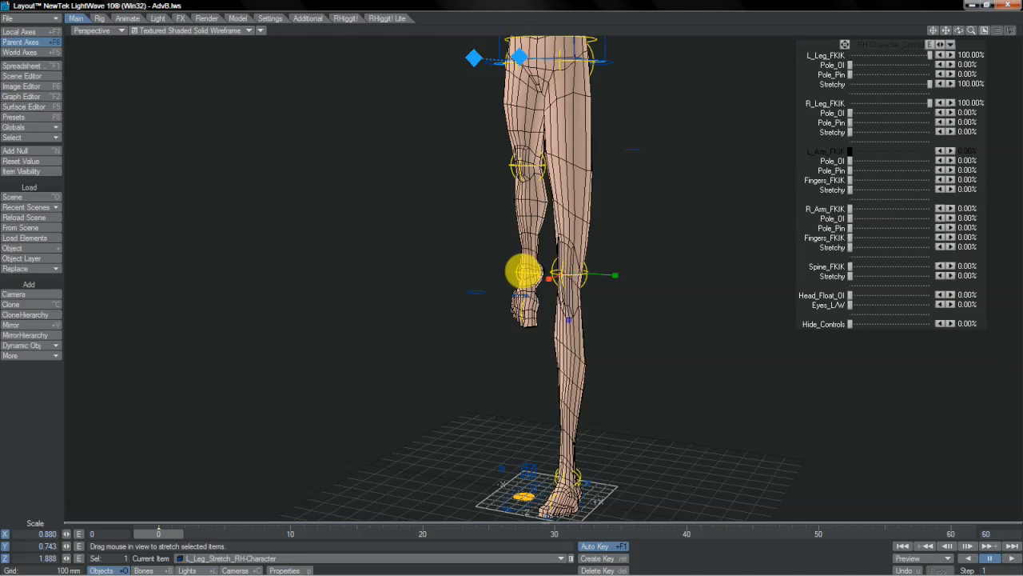
pyautogui.moveTo(960, 31); pyautogui.dragTo(612, 190)
pyautogui.moveTo(520, 274); pyautogui.dragTo(521, 271)
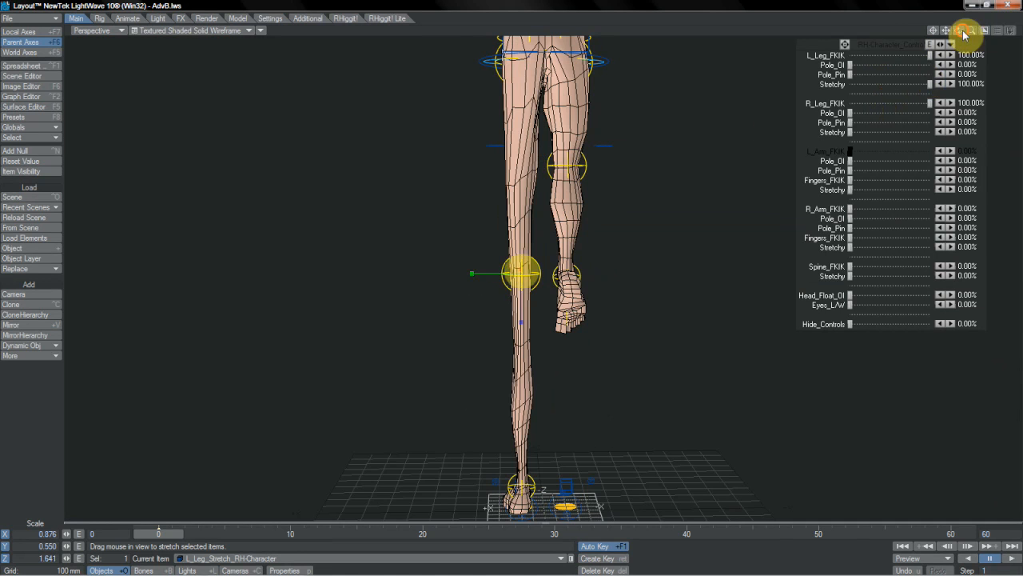
pyautogui.moveTo(958, 30); pyautogui.dragTo(521, 272)
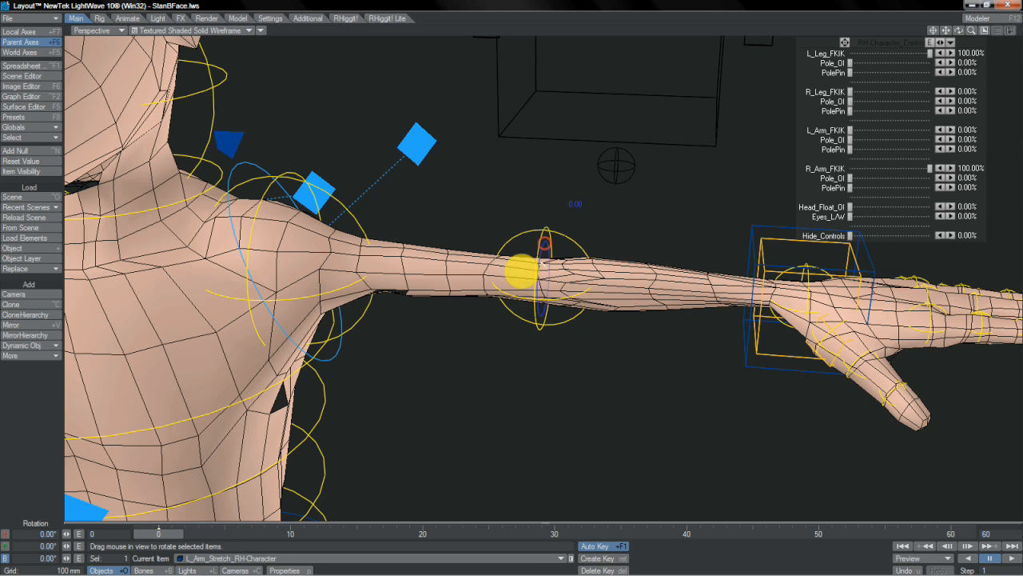
# - In StanBFace.lws, rotate the L_Arm_Stretch control on its bank axis to twist the left arm
pyautogui.moveTo(525, 272)
pyautogui.mouseDown(button='right')
pyautogui.moveTo(487, 274)
pyautogui.moveTo(555, 267)
pyautogui.moveTo(460, 267)
pyautogui.moveTo(658, 282)
pyautogui.moveTo(520, 269)
pyautogui.moveTo(612, 269)
pyautogui.moveTo(434, 283)
pyautogui.moveTo(520, 269)
pyautogui.mouseUp(button='right')
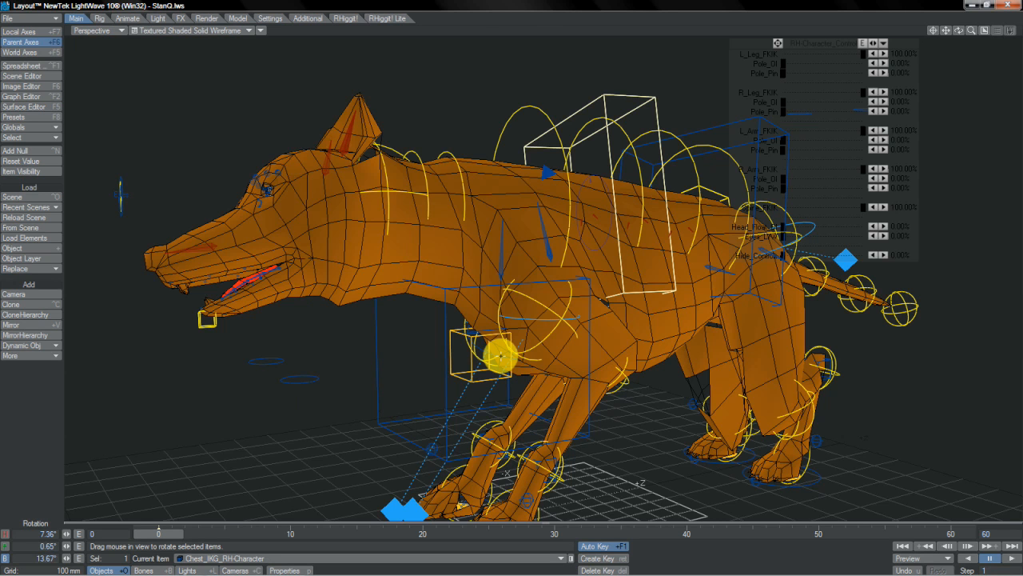
# - In StanQ.lws, select the quadruped's Chest_DEF control and its L_SCAPULA bone
pyautogui.click(500, 356)
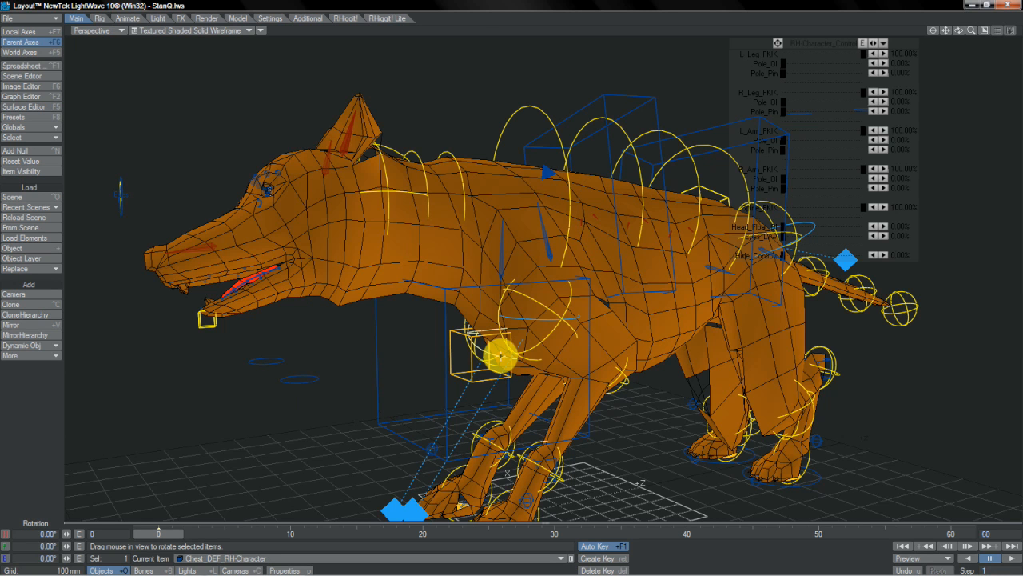
pyautogui.click(550, 253)
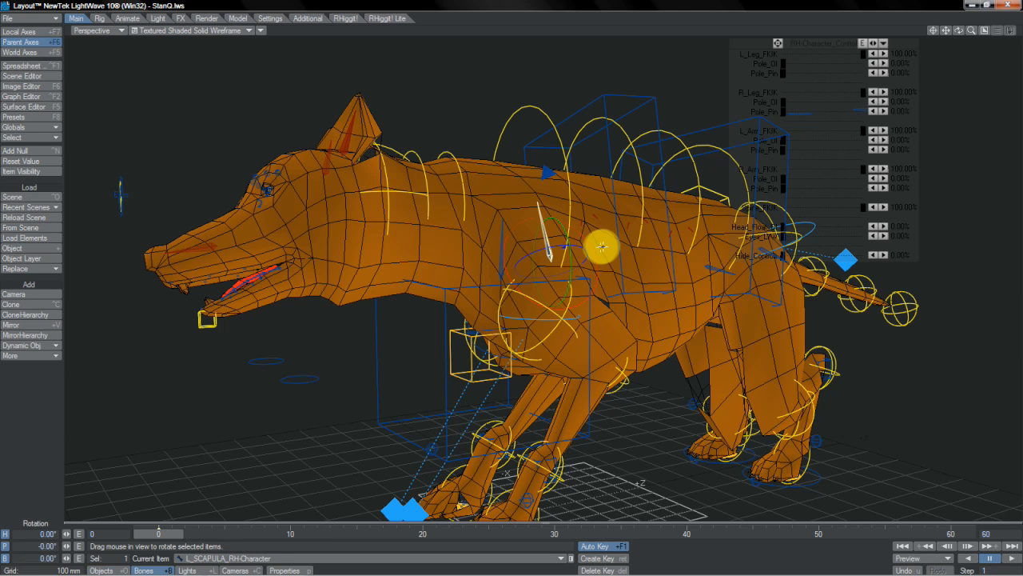
# - Rotate the L_HAUNCH bone about 4.3° in heading and 25.6° in pitch, and undo the rotation
pyautogui.click(722, 271)
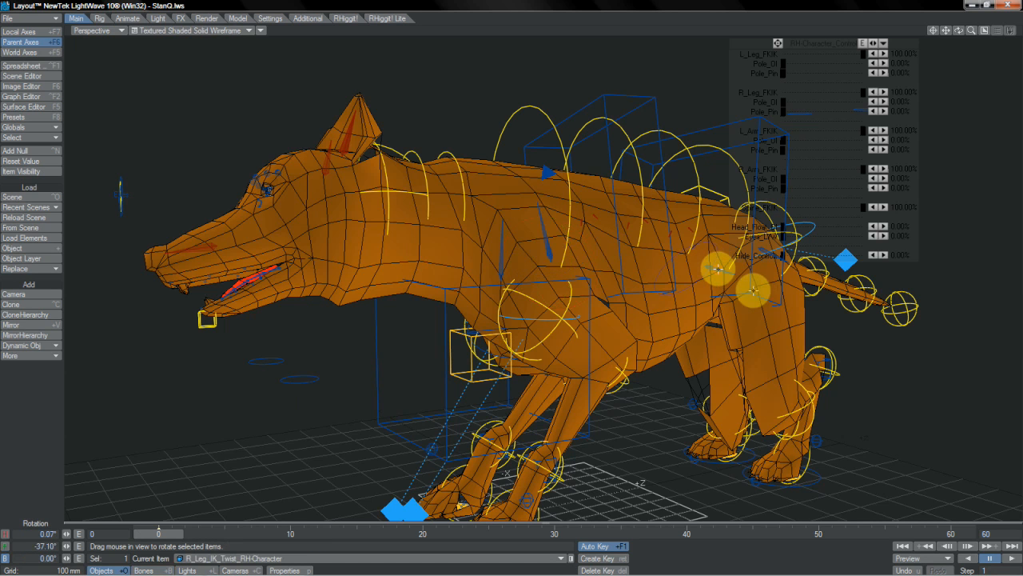
pyautogui.click(776, 255)
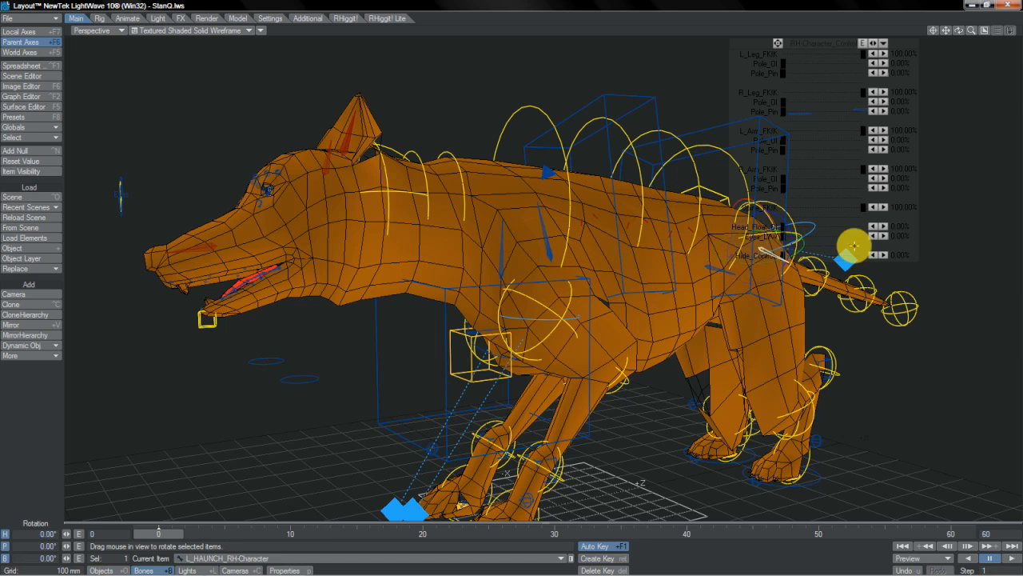
pyautogui.moveTo(519, 272); pyautogui.dragTo(541, 235)
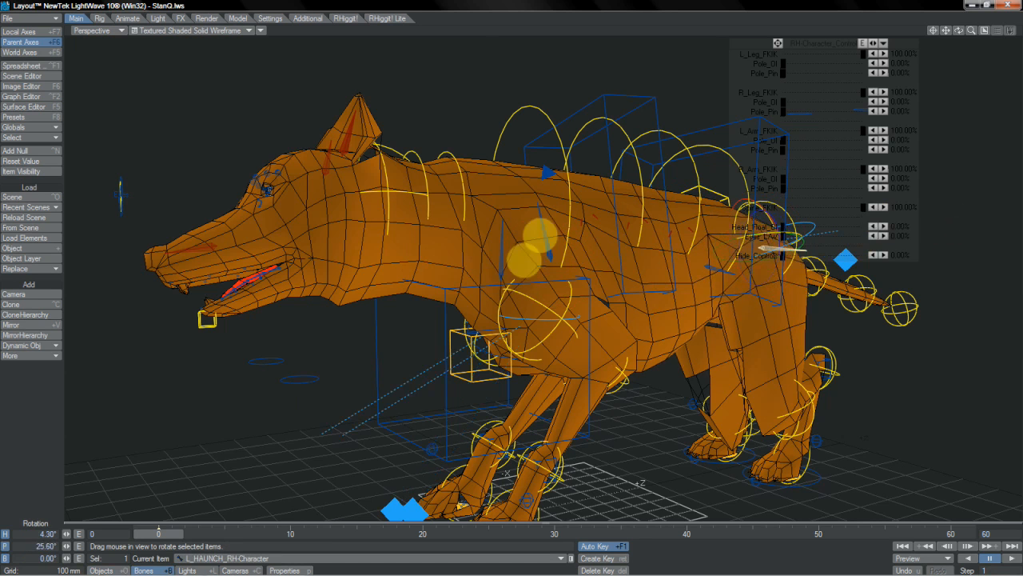
pyautogui.hotkey('ctrl', 'z')
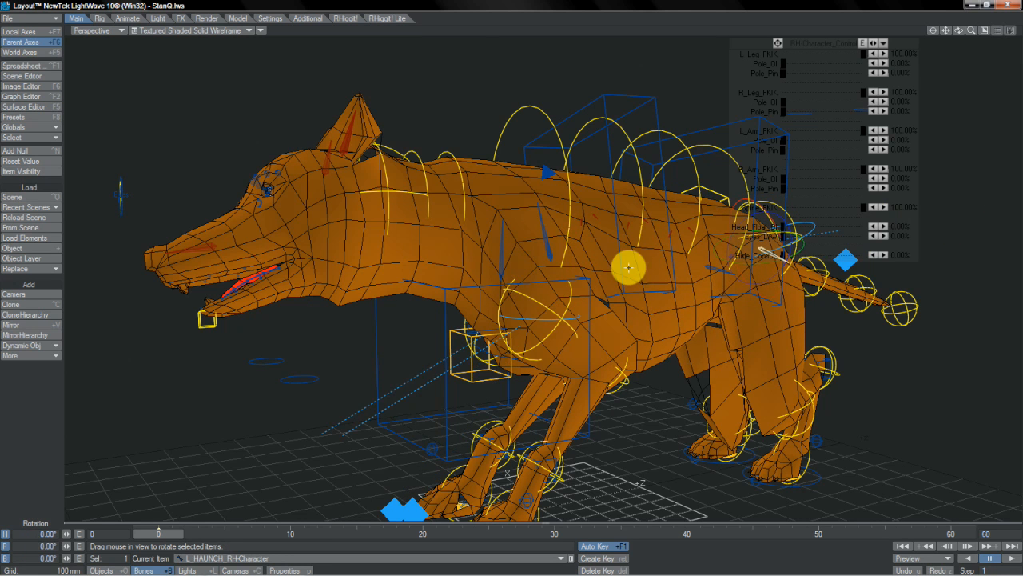
# - Select the Chest_DEF control, move it from the quadruped's other side, and undo the move
pyautogui.click(544, 238)
pyautogui.moveTo(516, 198); pyautogui.dragTo(498, 357)
pyautogui.press('u')
pyautogui.click(503, 354)
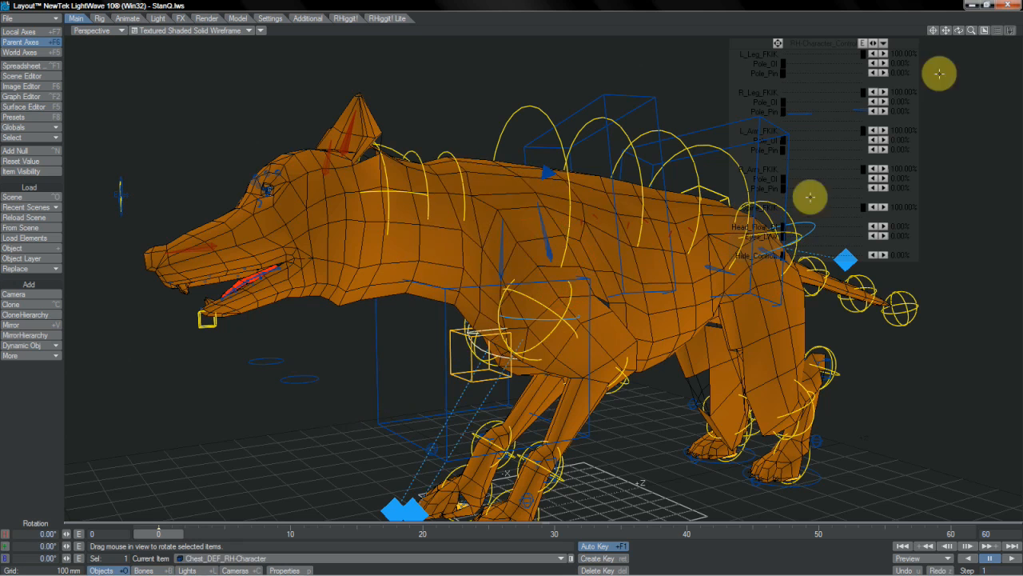
pyautogui.moveTo(958, 31); pyautogui.dragTo(560, 268)
pyautogui.press('t')
pyautogui.moveTo(529, 386); pyautogui.dragTo(591, 317)
pyautogui.hotkey('ctrl', 'z')
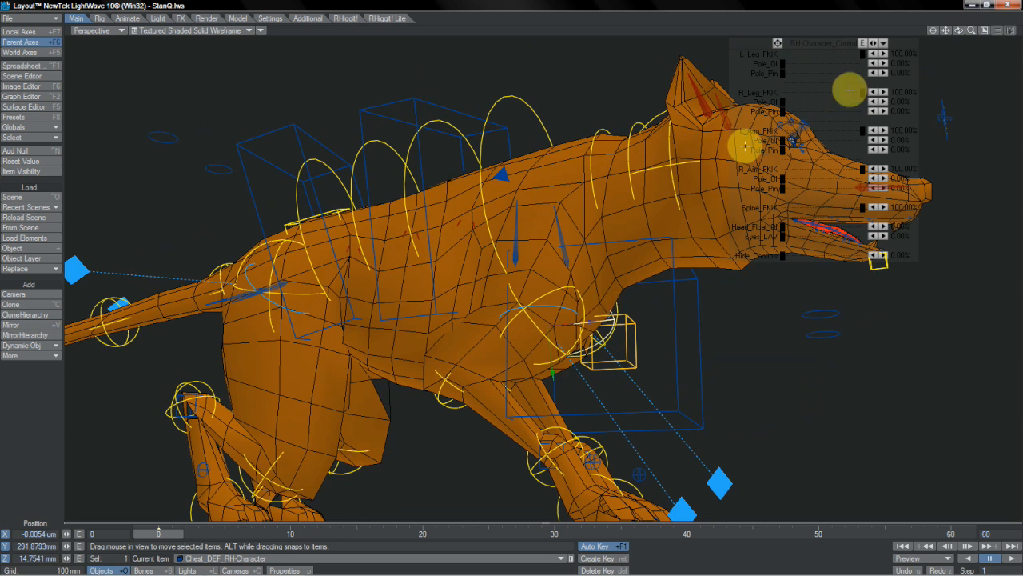
# - Stretch the Chest_DEF control to about 2.257 in Z and inspect the quadruped's chest from both sides
pyautogui.moveTo(961, 33); pyautogui.dragTo(723, 276)
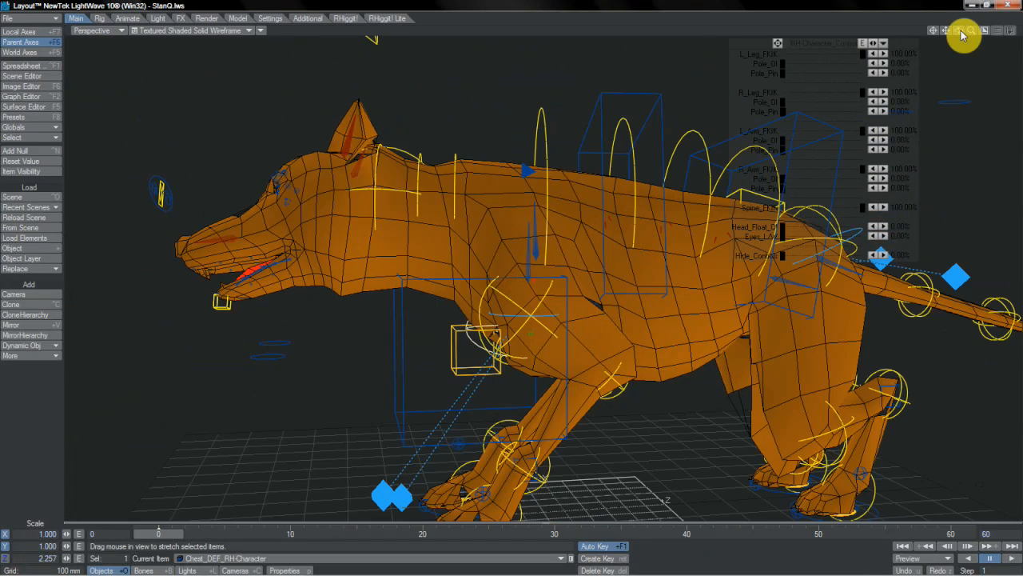
pyautogui.moveTo(961, 34); pyautogui.dragTo(727, 202)
pyautogui.press('u')
pyautogui.moveTo(516, 256); pyautogui.dragTo(533, 282)
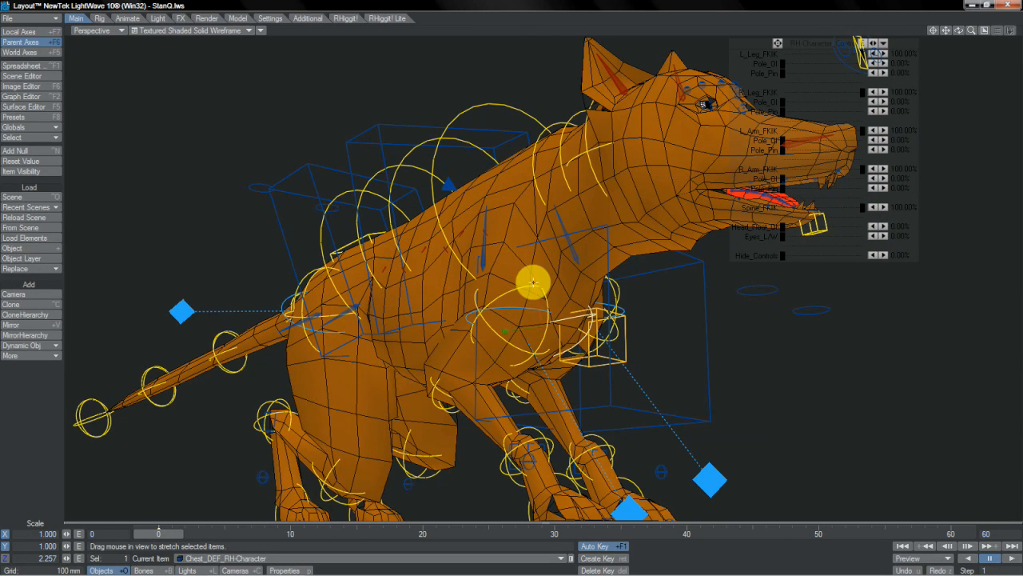
pyautogui.moveTo(959, 30); pyautogui.dragTo(523, 270)
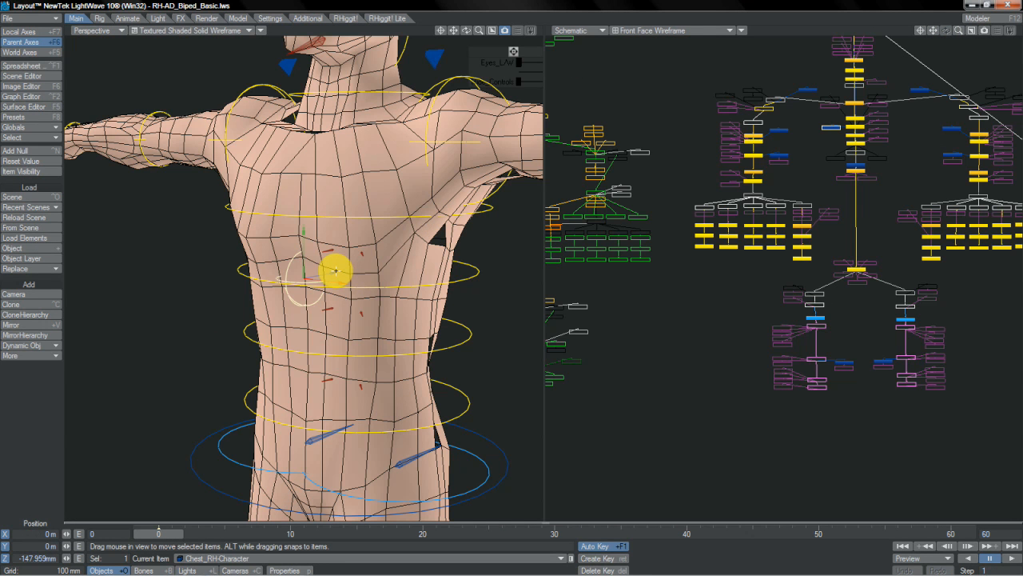
# - In RH-AD_Biped_Basic.lws, try moving the Chest control in front of the torso and undo the move
pyautogui.moveTo(520, 272)
pyautogui.mouseDown()
pyautogui.moveTo(507, 274)
pyautogui.moveTo(519, 271)
pyautogui.mouseUp()
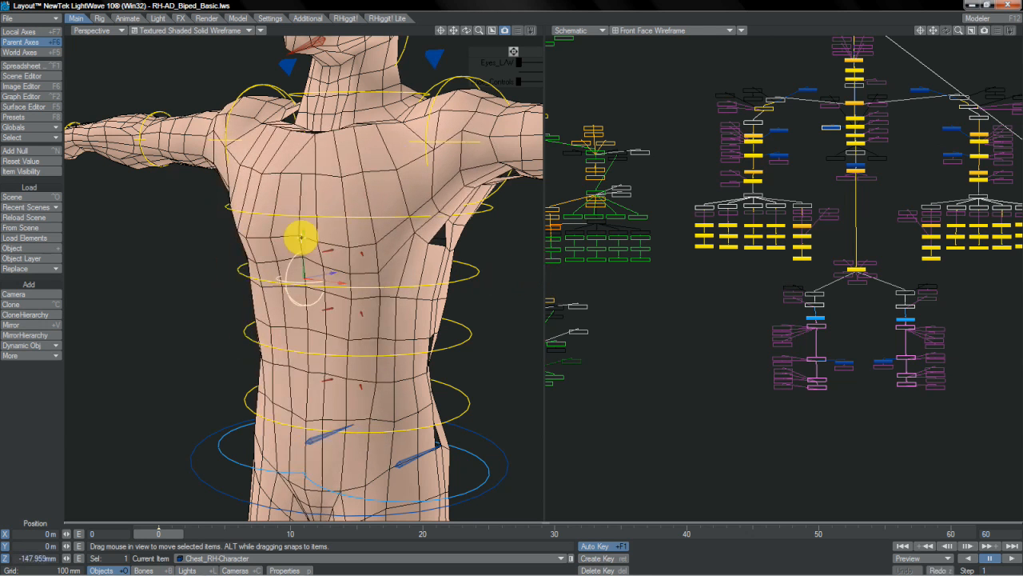
pyautogui.moveTo(521, 269); pyautogui.dragTo(521, 272, button='right')
pyautogui.hotkey('ctrl', 'z')
# - Try moving the L_ShoulderTwist control about -19.8 mm in X and adjusting the L_Shoulder_Offset control, undoing both changes
pyautogui.moveTo(518, 271); pyautogui.dragTo(516, 273, button='right')
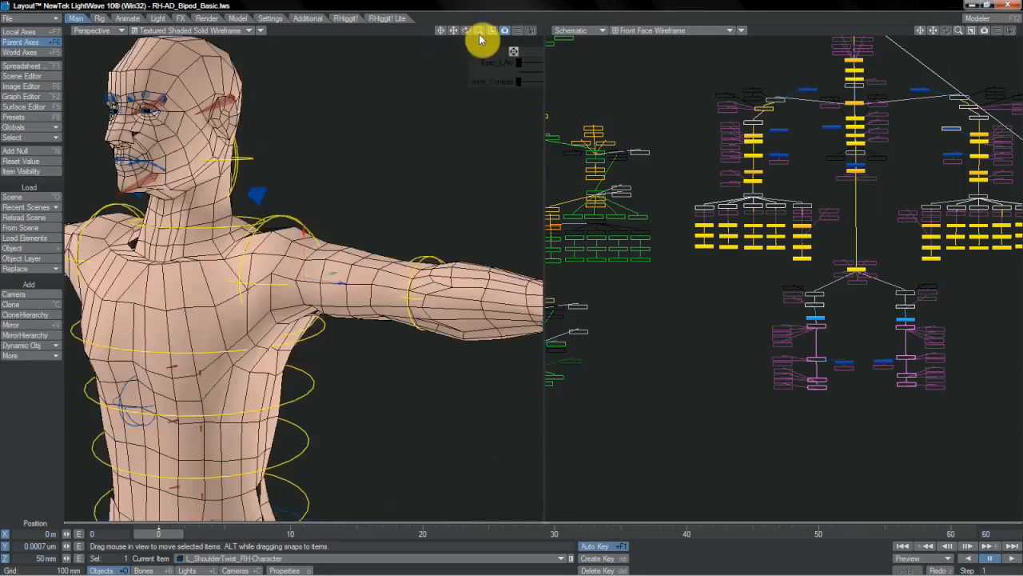
pyautogui.moveTo(479, 32); pyautogui.dragTo(511, 281)
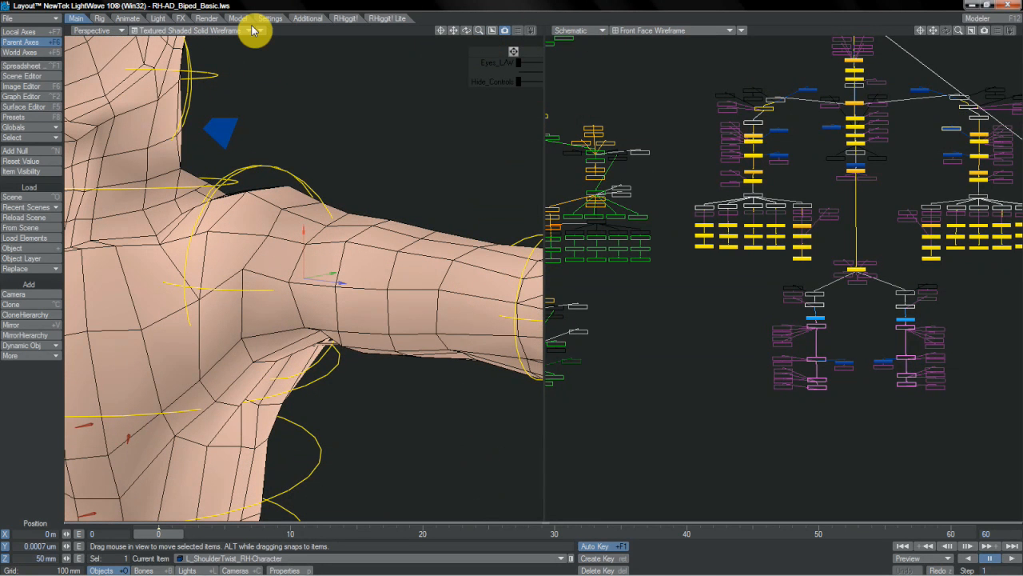
pyautogui.moveTo(304, 232); pyautogui.dragTo(522, 271)
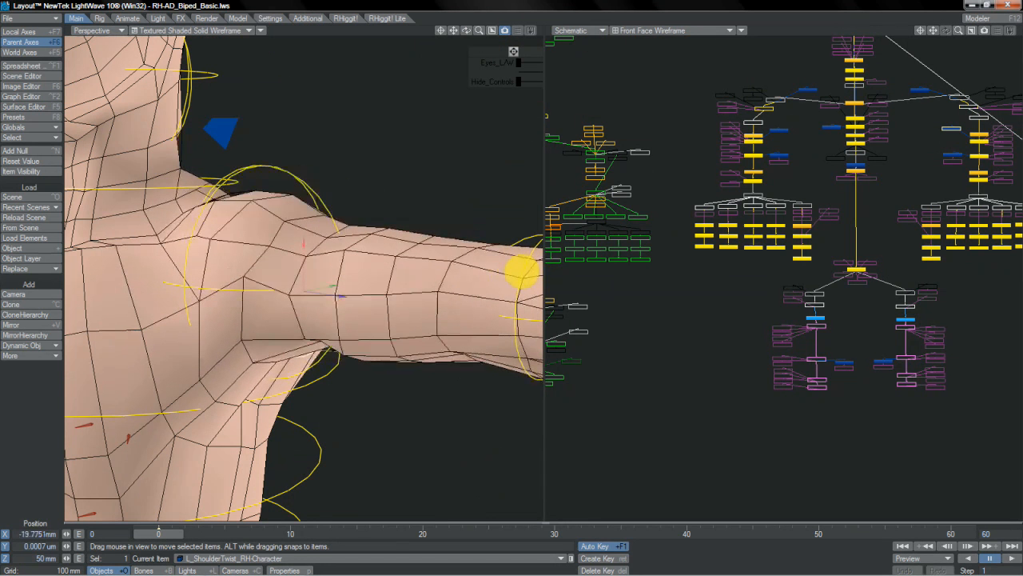
pyautogui.hotkey('ctrl', 'z')
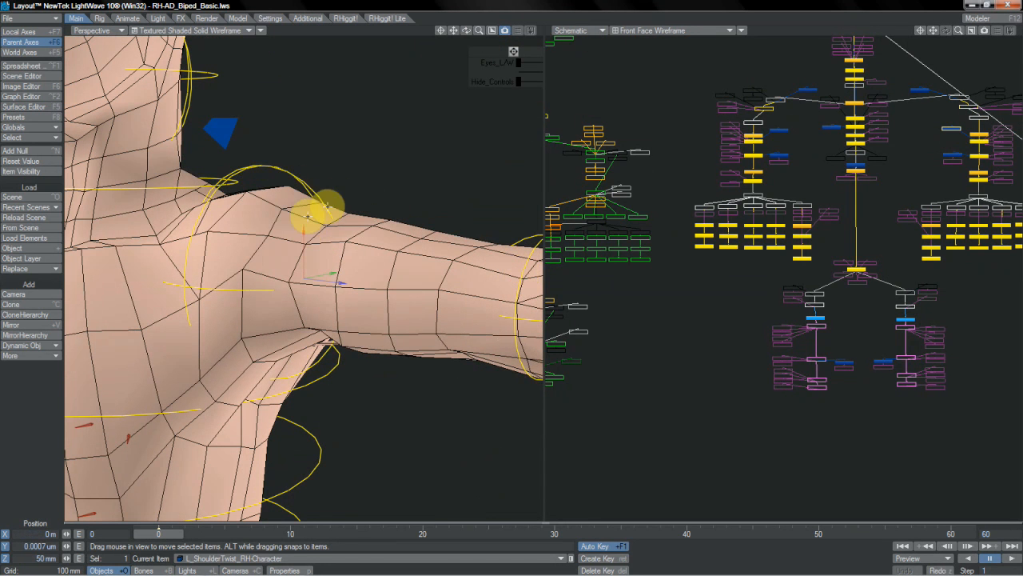
pyautogui.moveTo(263, 225)
pyautogui.mouseDown()
pyautogui.moveTo(520, 273)
pyautogui.moveTo(264, 225)
pyautogui.mouseUp()
pyautogui.hotkey('ctrl', 'z')
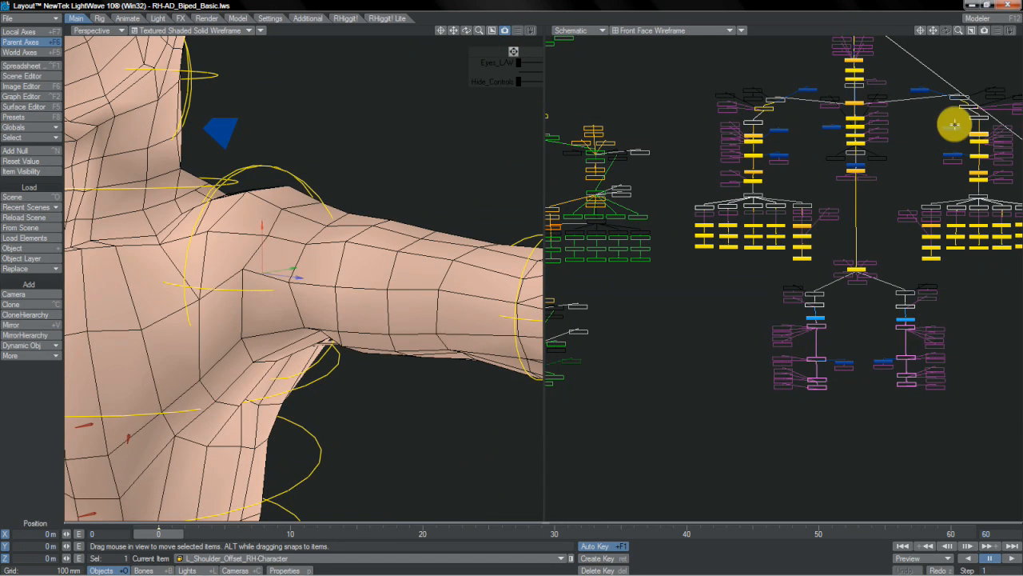
# - Test the L_ShoulderTwist control with a 43° bank, then rotate the left shoulder and check the upper arm's twist at zero rotation
pyautogui.click(566, 206)
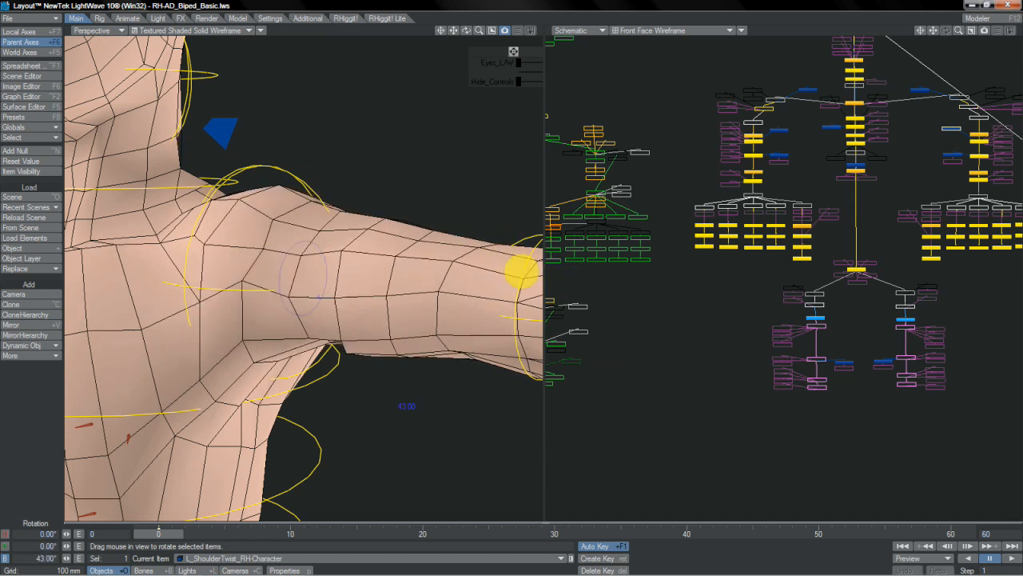
pyautogui.moveTo(399, 209); pyautogui.dragTo(359, 416, button='right')
pyautogui.moveTo(649, 227); pyautogui.dragTo(253, 242, button='right')
pyautogui.click(950, 128)
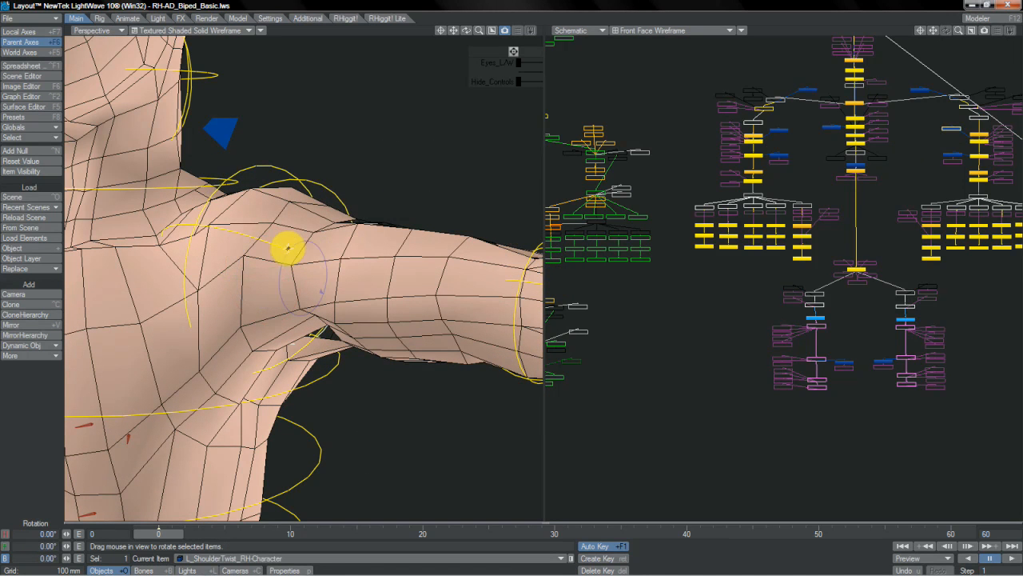
pyautogui.moveTo(553, 272); pyautogui.dragTo(521, 272, button='right')
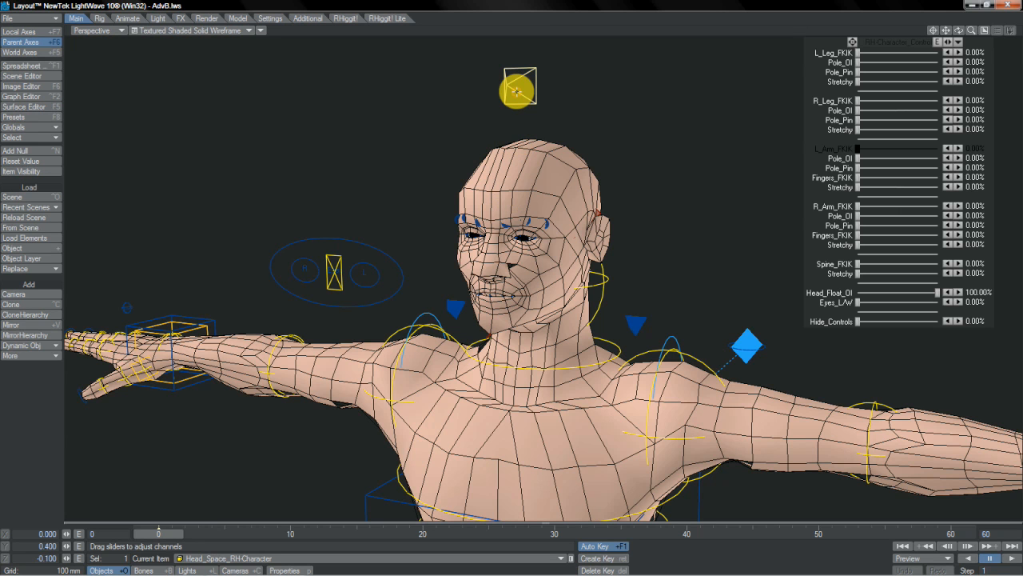
# - In AdvB.lws, rotate the Head_Space control about -3° in heading and 14.2° in bank, and tilt it in pitch
pyautogui.press('y')
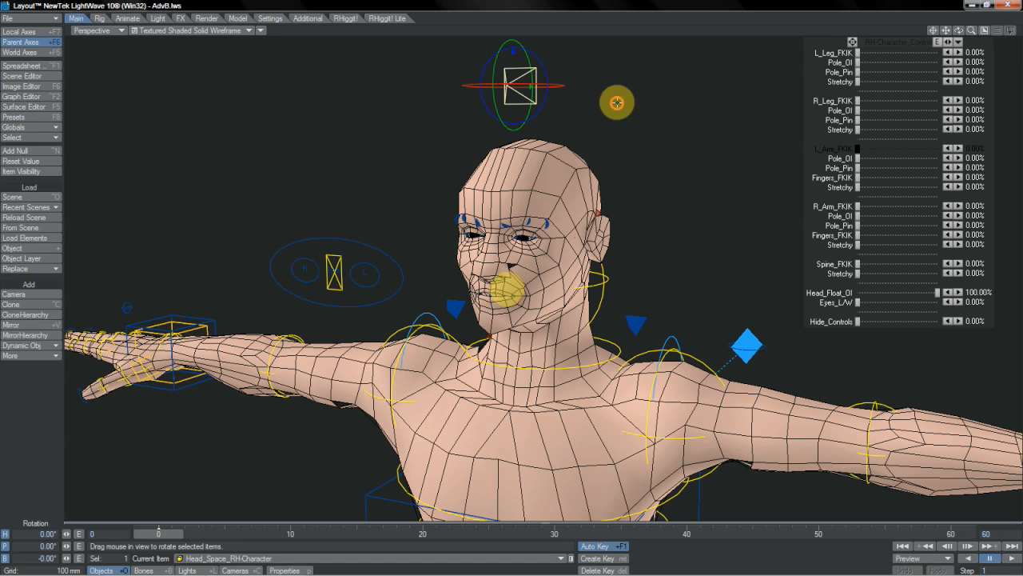
pyautogui.moveTo(507, 290); pyautogui.dragTo(392, 172)
pyautogui.moveTo(461, 226); pyautogui.dragTo(545, 58)
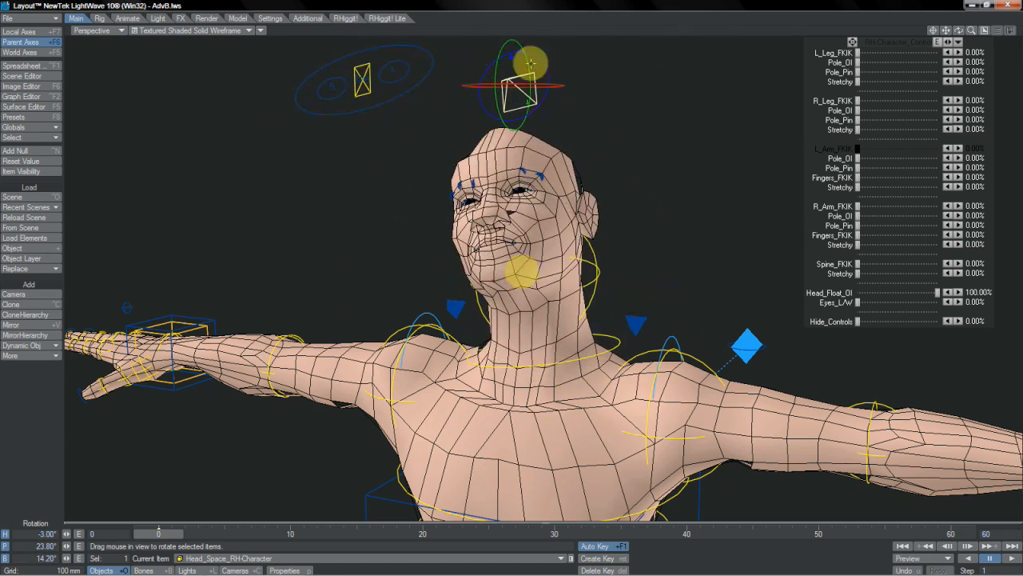
pyautogui.moveTo(525, 304); pyautogui.dragTo(622, 324)
# - Set the Neck control's pitch rotation controller to Same as Item
pyautogui.click(511, 281)
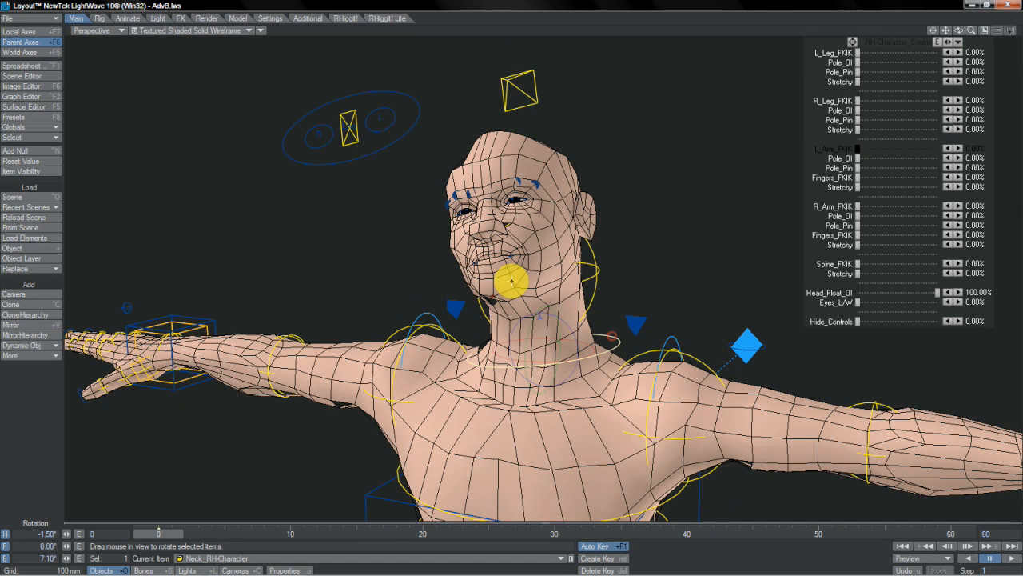
pyautogui.press('m')
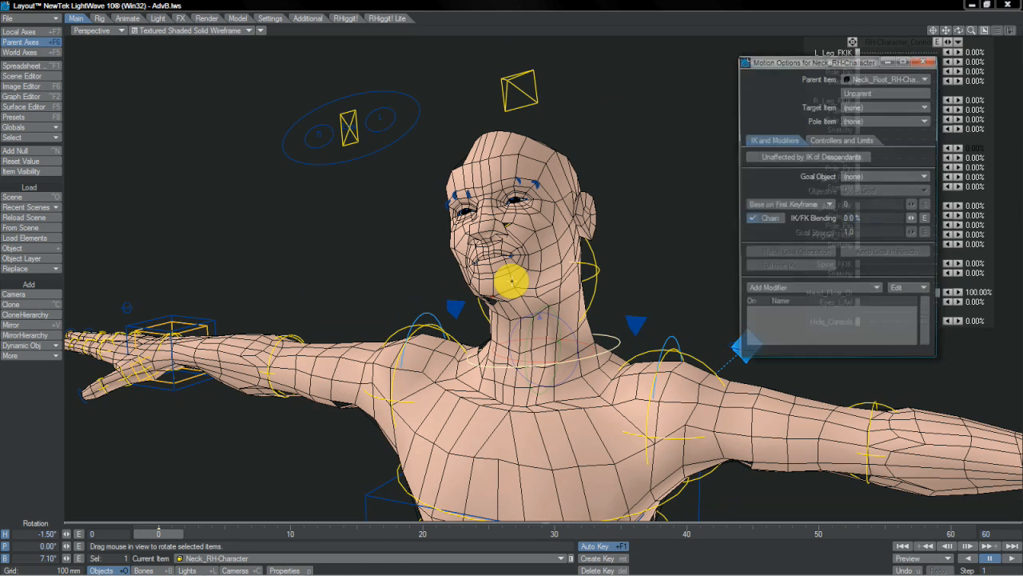
pyautogui.click(842, 144)
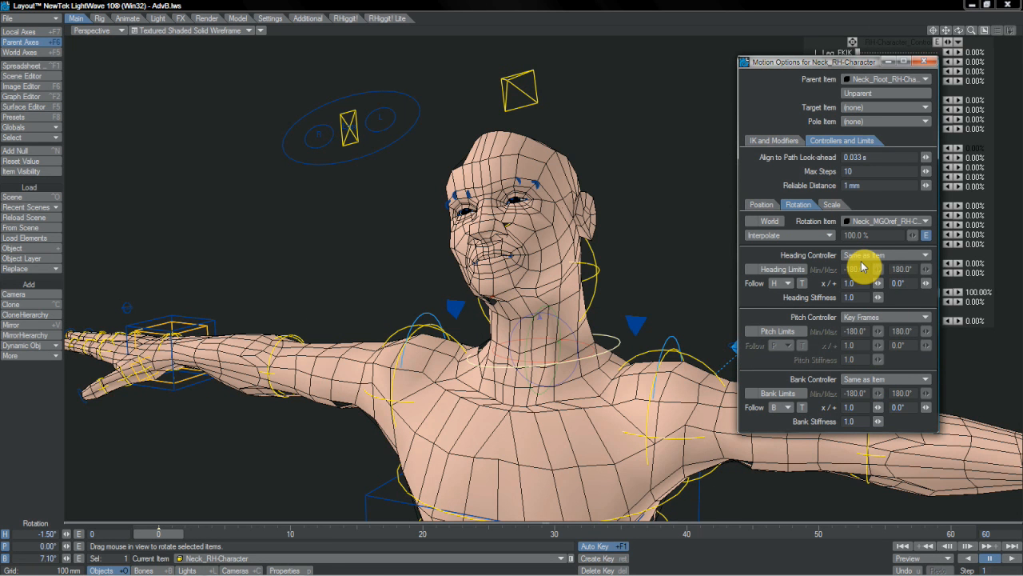
pyautogui.click(868, 317)
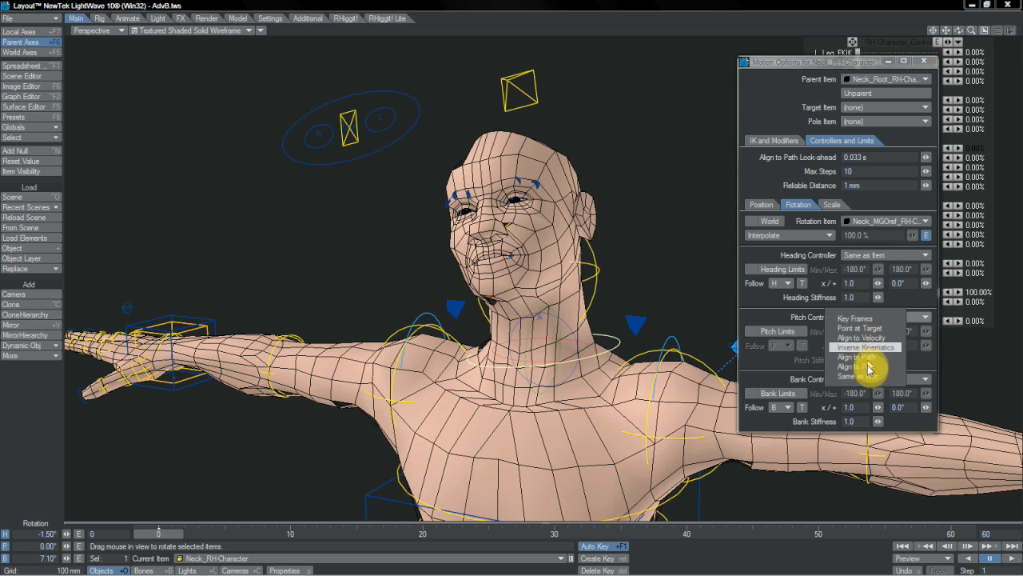
pyautogui.click(868, 377)
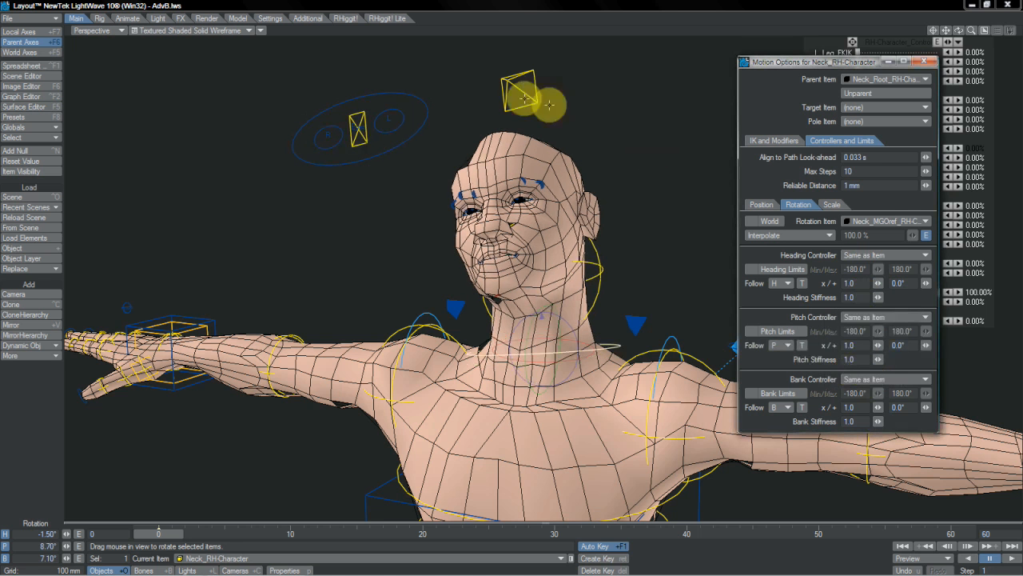
# - Pitch the Head_Space control to about 10.6° and close its motion options
pyautogui.click(519, 92)
pyautogui.moveTo(529, 298)
pyautogui.mouseDown()
pyautogui.moveTo(514, 228)
pyautogui.moveTo(522, 290)
pyautogui.mouseUp()
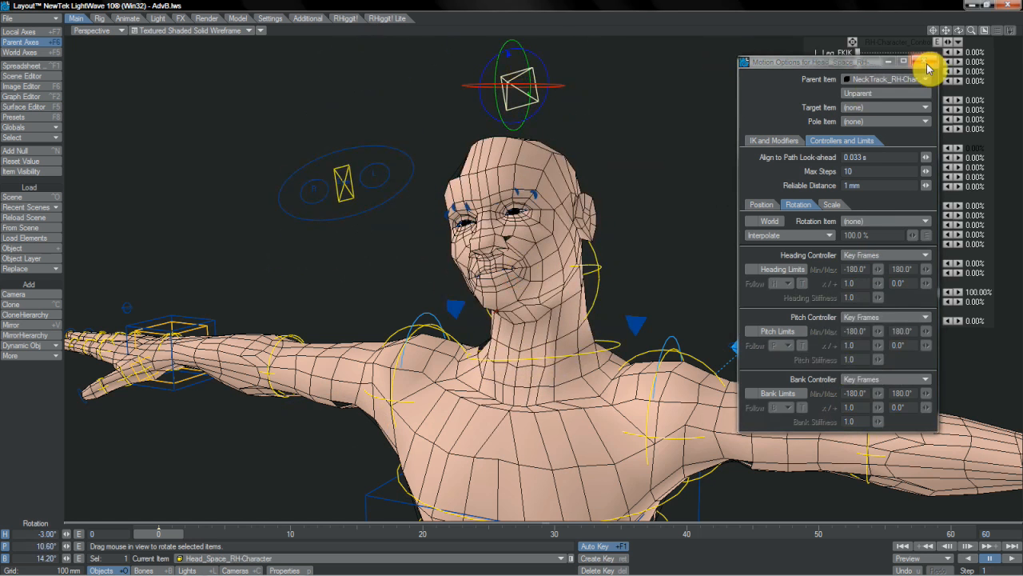
pyautogui.click(927, 63)
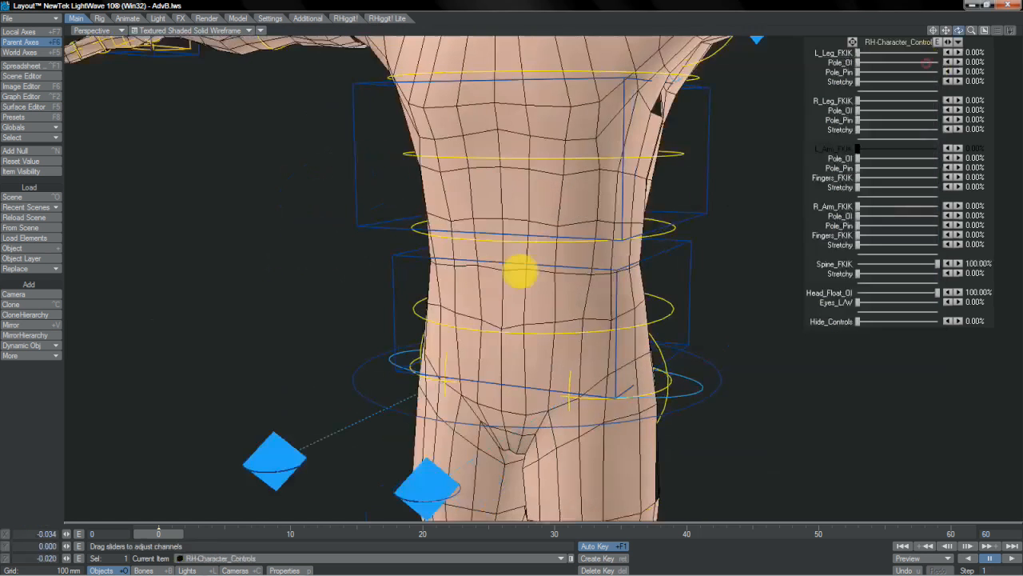
# - Set both the heading and pitch controllers of the Hips_IKG control to Key Frames
pyautogui.click(677, 268)
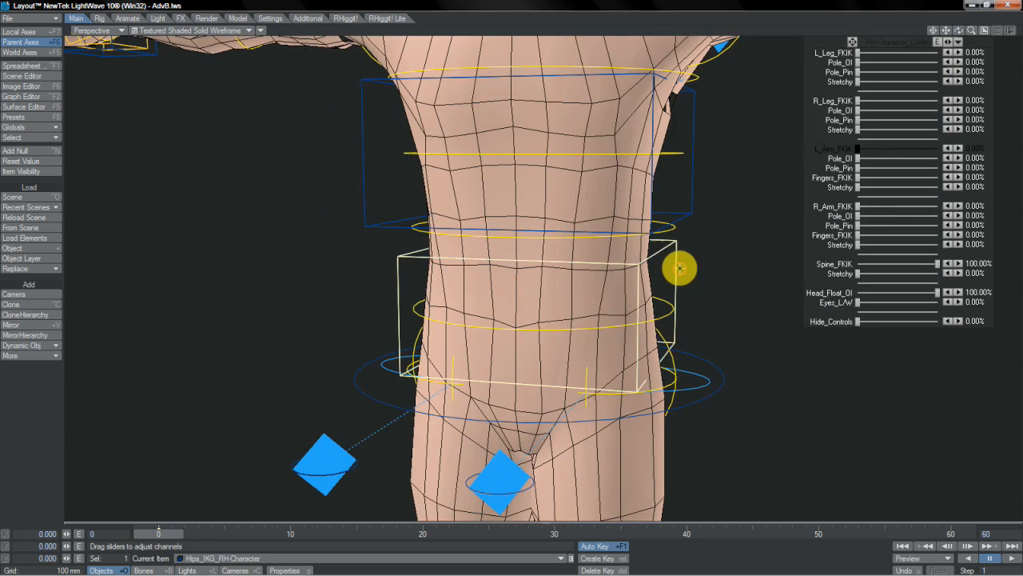
pyautogui.moveTo(532, 274); pyautogui.dragTo(594, 303)
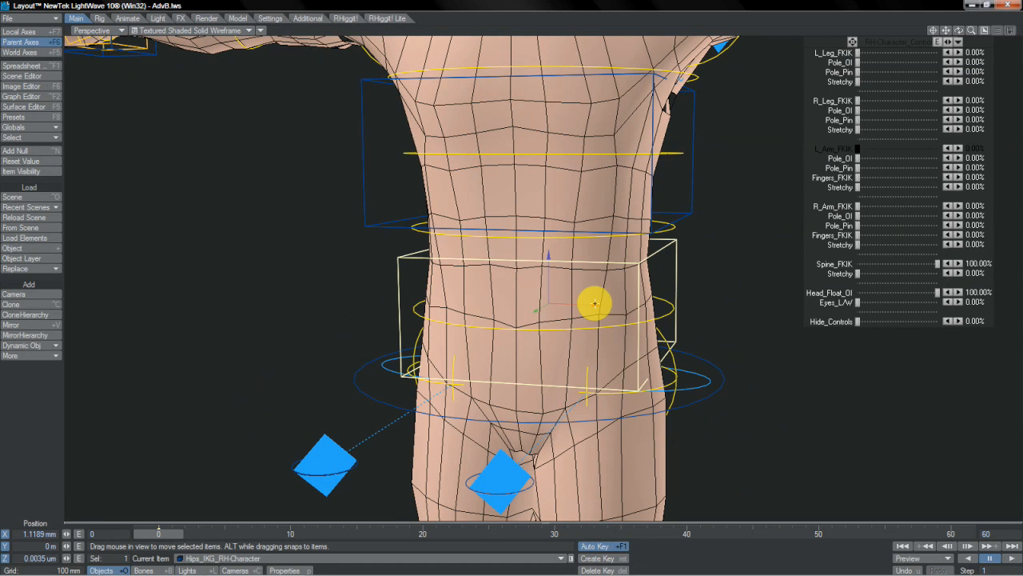
pyautogui.press('m')
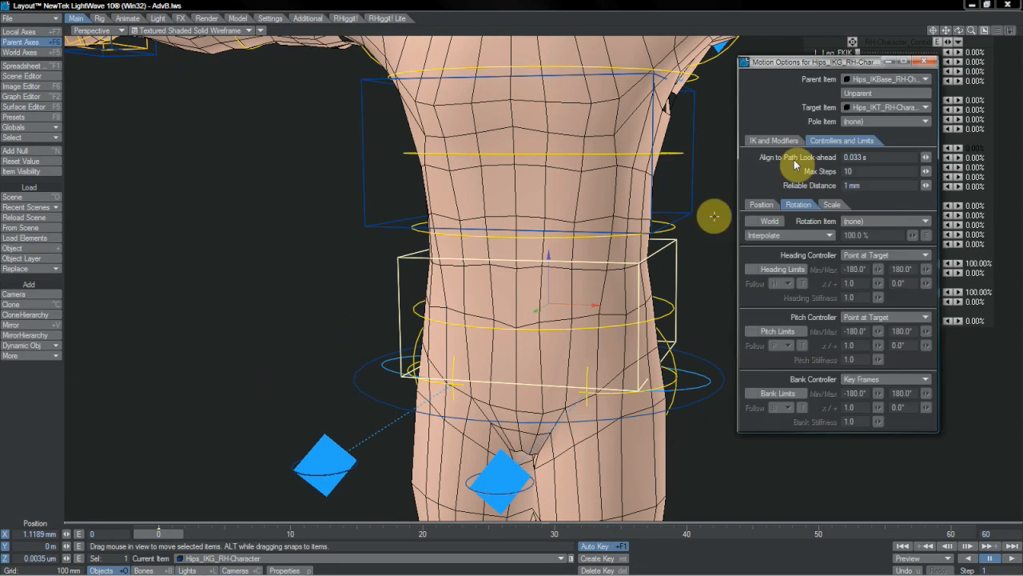
pyautogui.click(871, 257)
pyautogui.click(868, 247)
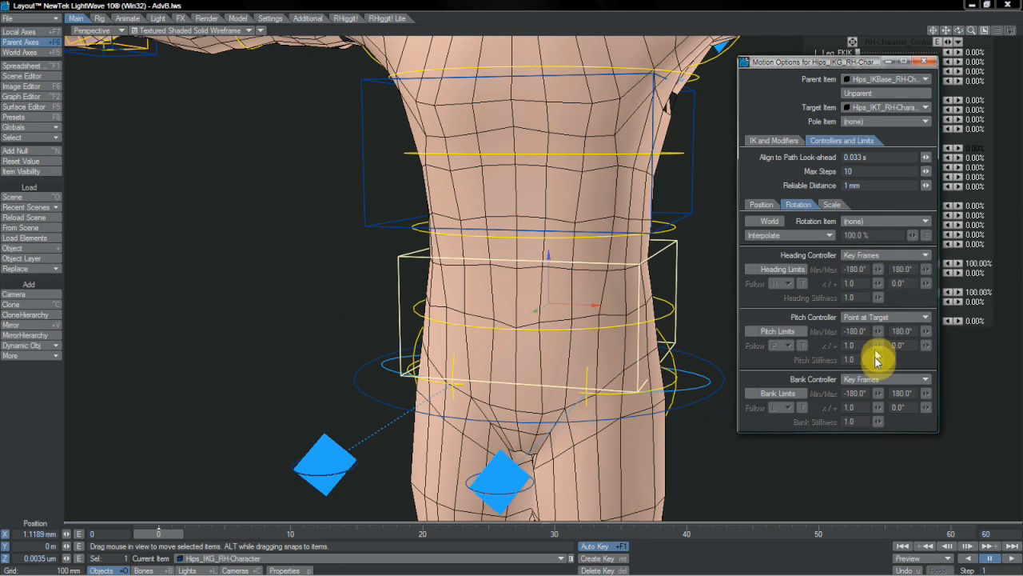
pyautogui.click(870, 316)
pyautogui.click(857, 303)
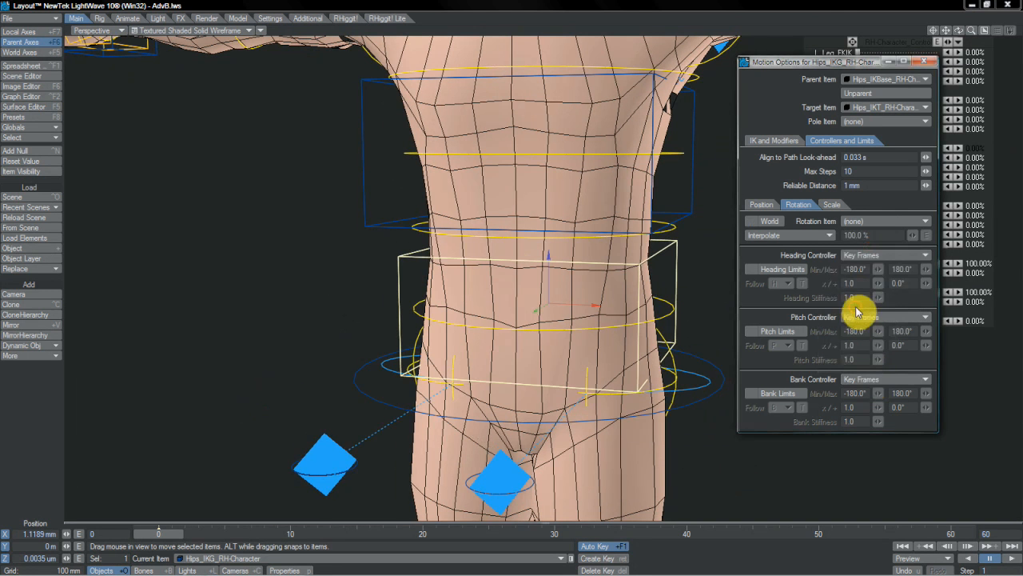
# - Shift the character's torso and reselect the Hips_IKG control to test how the hips respond
pyautogui.moveTo(520, 264); pyautogui.dragTo(470, 260)
pyautogui.moveTo(515, 269); pyautogui.dragTo(576, 125, button='right')
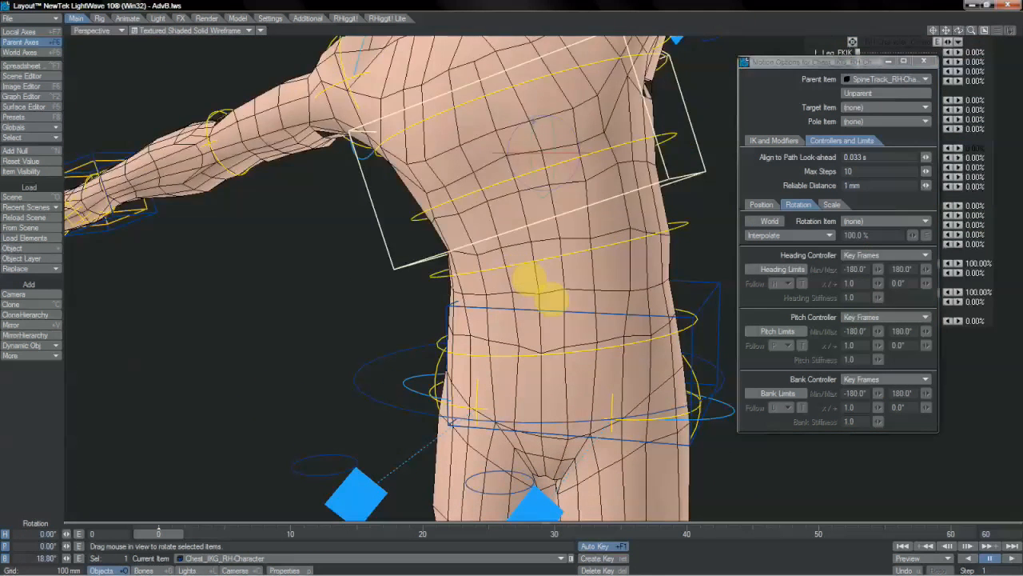
pyautogui.click(720, 300)
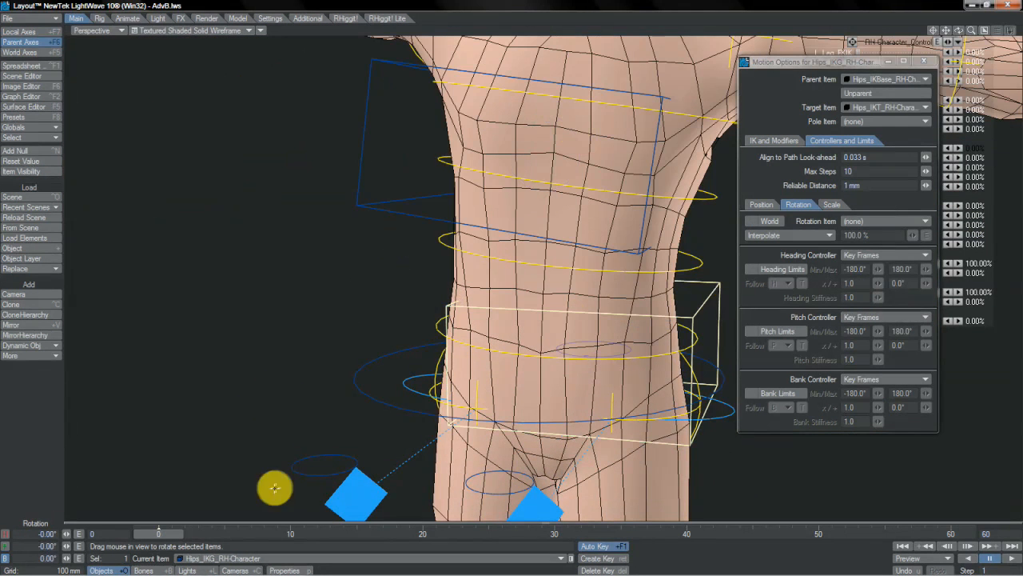
pyautogui.moveTo(491, 235); pyautogui.dragTo(520, 267)
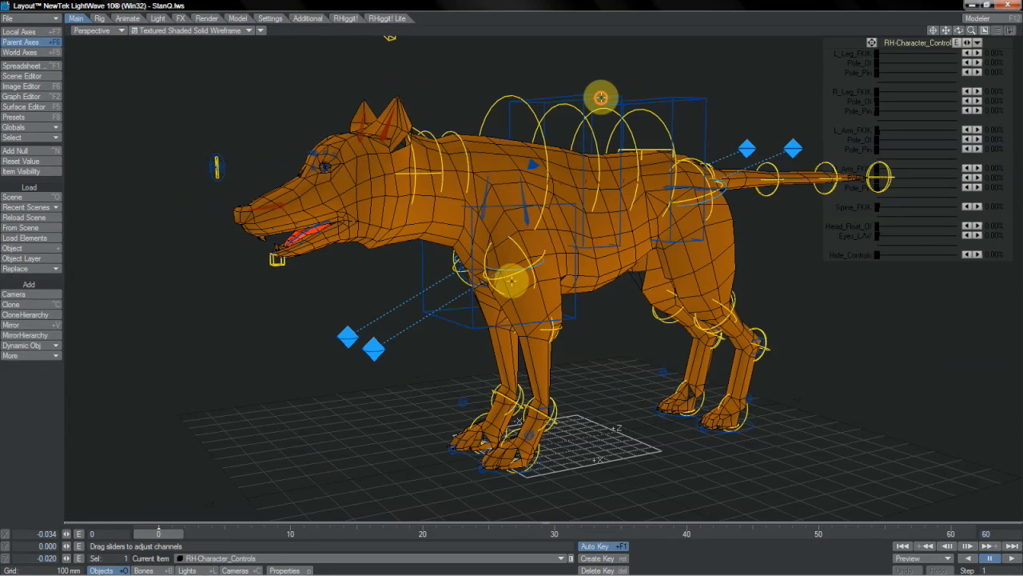
# - In StanQ.lws, set the Chest_IKG control's heading controller to Key Frames and change its pitch controller
pyautogui.click(511, 280)
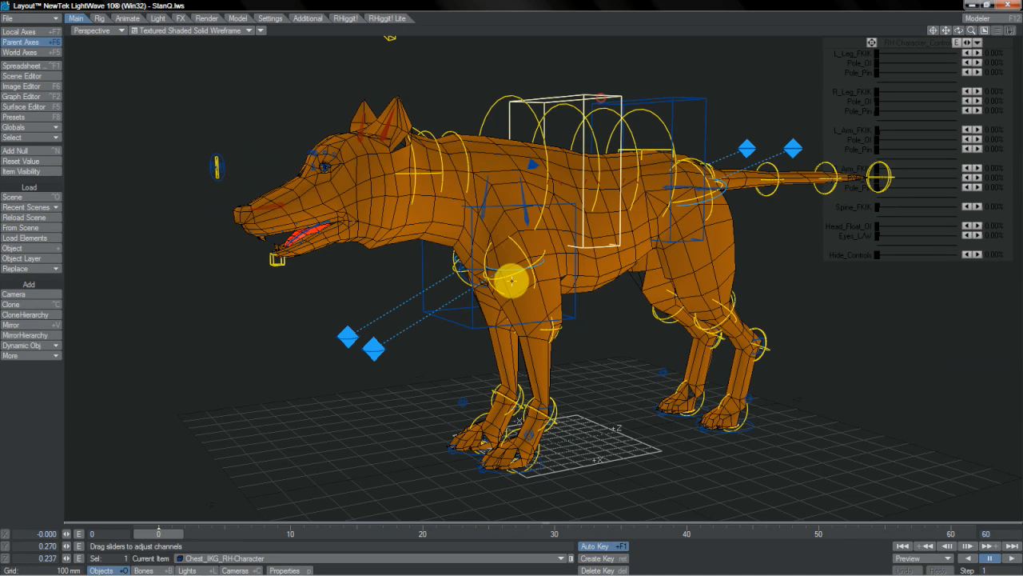
pyautogui.press('m')
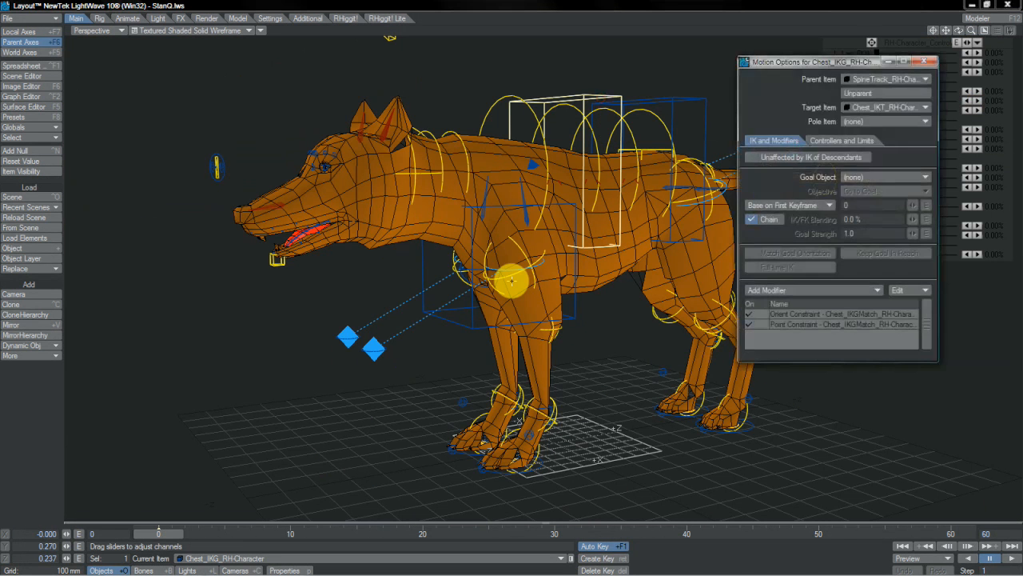
pyautogui.click(843, 142)
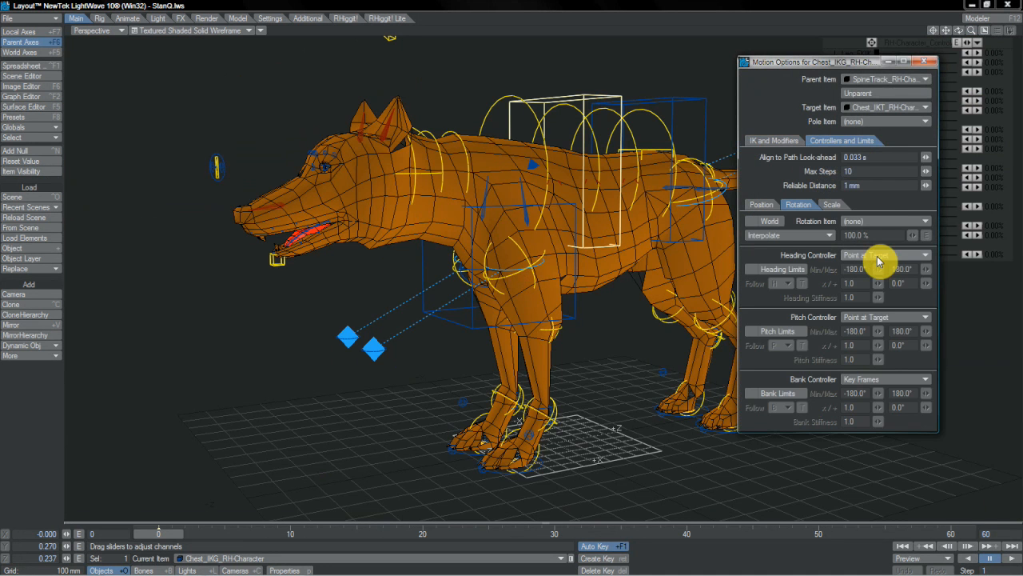
pyautogui.click(878, 255)
pyautogui.click(877, 256)
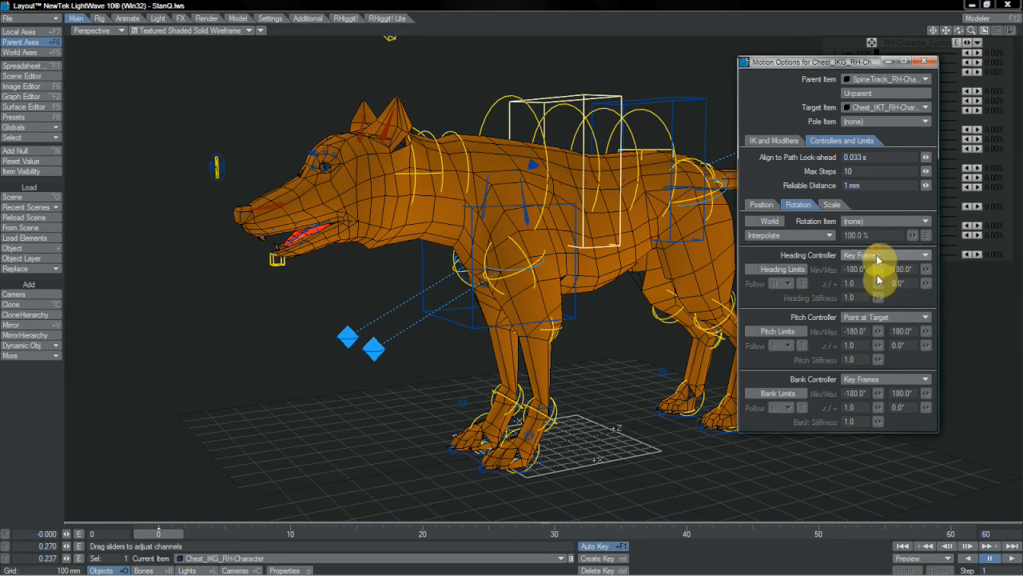
pyautogui.click(880, 316)
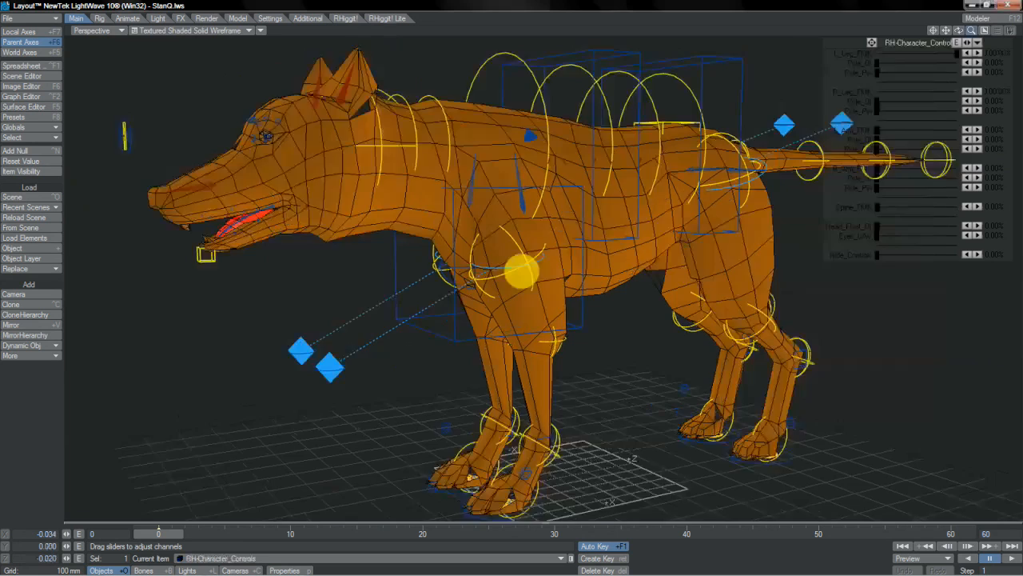
# - Move the quadruped's Root control to about 425.9 mm in Y and -209.2 mm in Z
pyautogui.moveTo(521, 272); pyautogui.dragTo(522, 270)
pyautogui.moveTo(949, 31); pyautogui.dragTo(520, 271)
pyautogui.click(703, 336)
pyautogui.moveTo(315, 112); pyautogui.dragTo(521, 272)
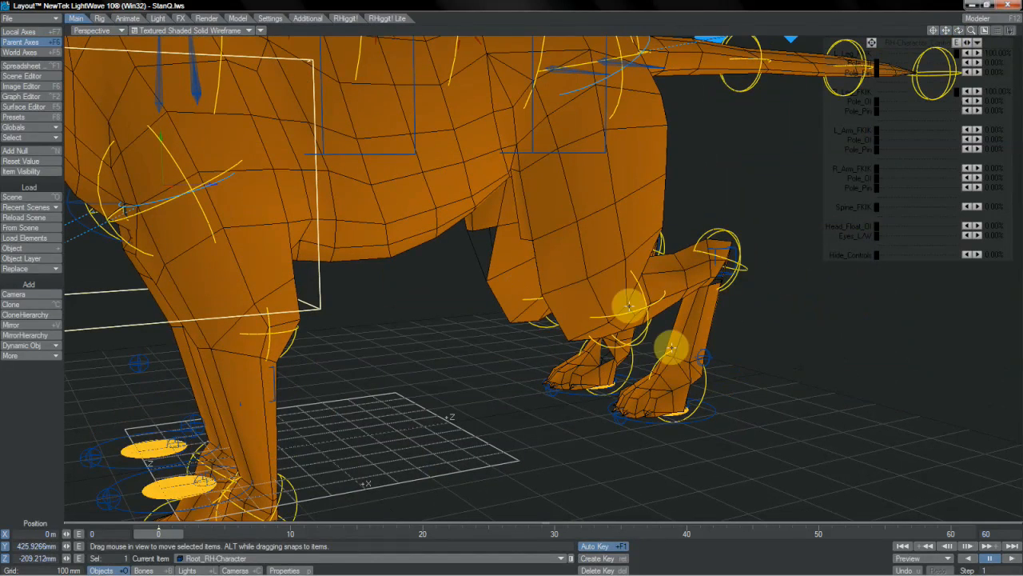
# - Enable the Z position limits in the motion options of the quadruped's L_IK_Foot control
pyautogui.click(704, 340)
pyautogui.moveTo(704, 340); pyautogui.dragTo(521, 272)
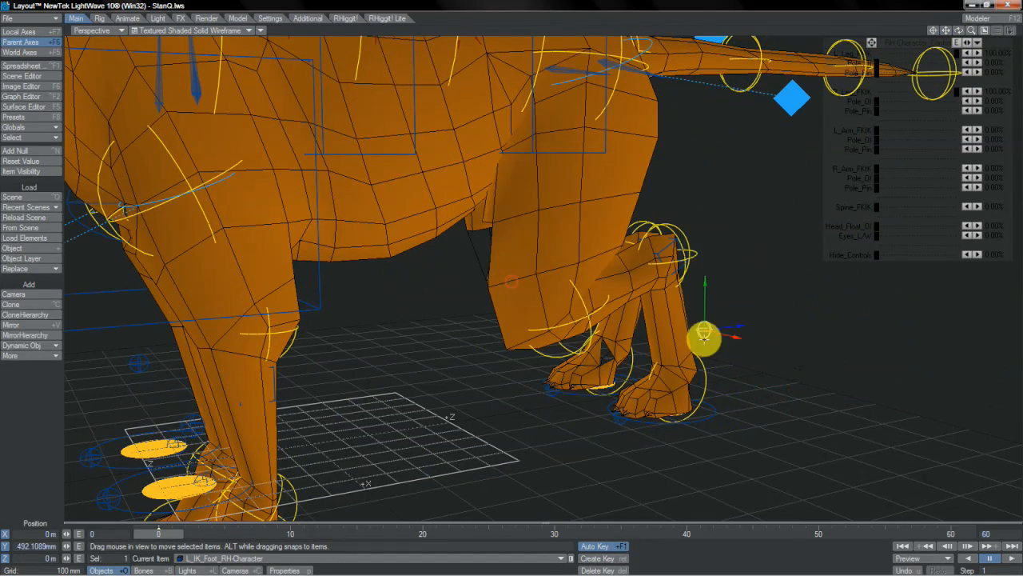
pyautogui.press('m')
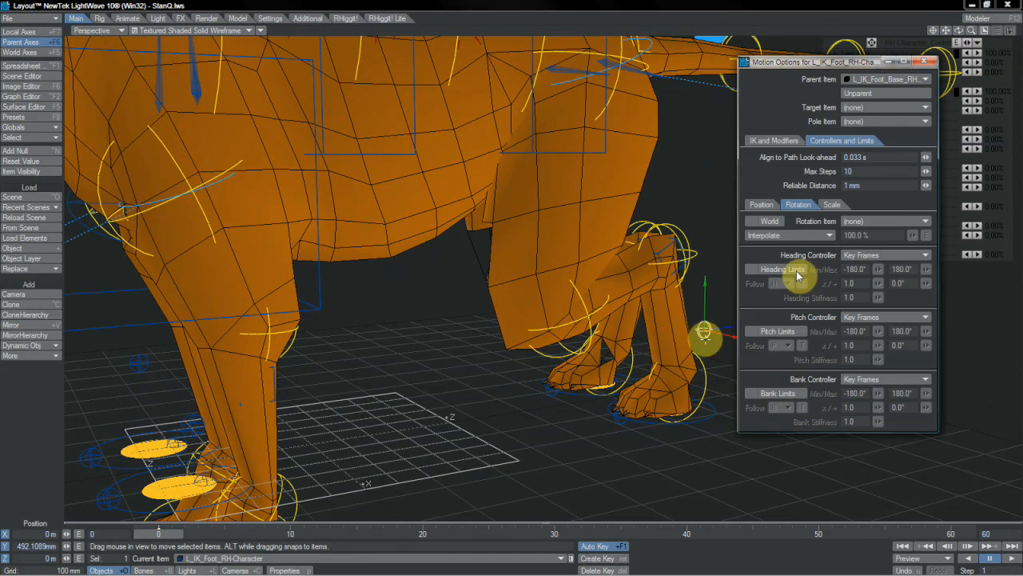
pyautogui.click(760, 205)
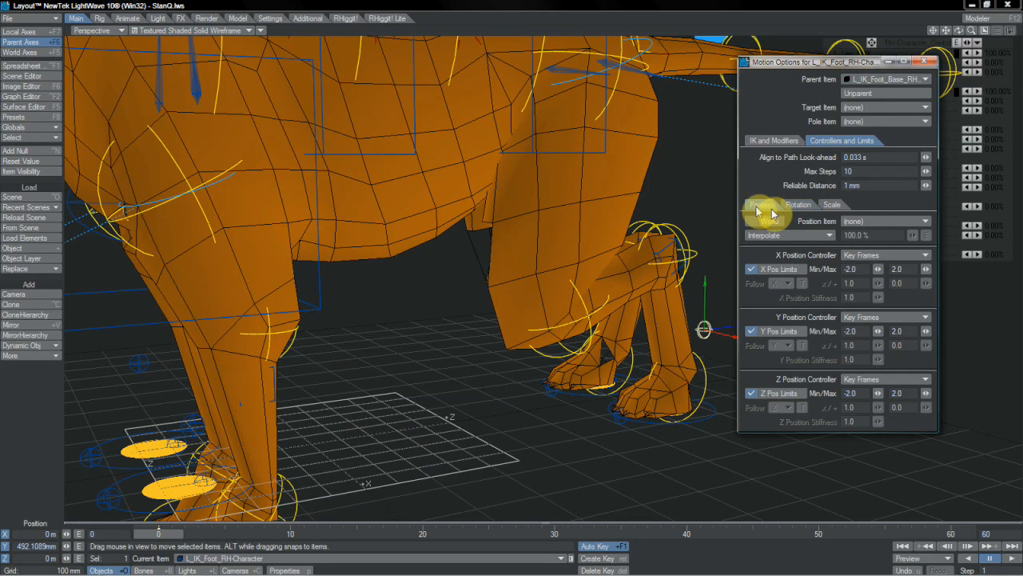
pyautogui.click(755, 395)
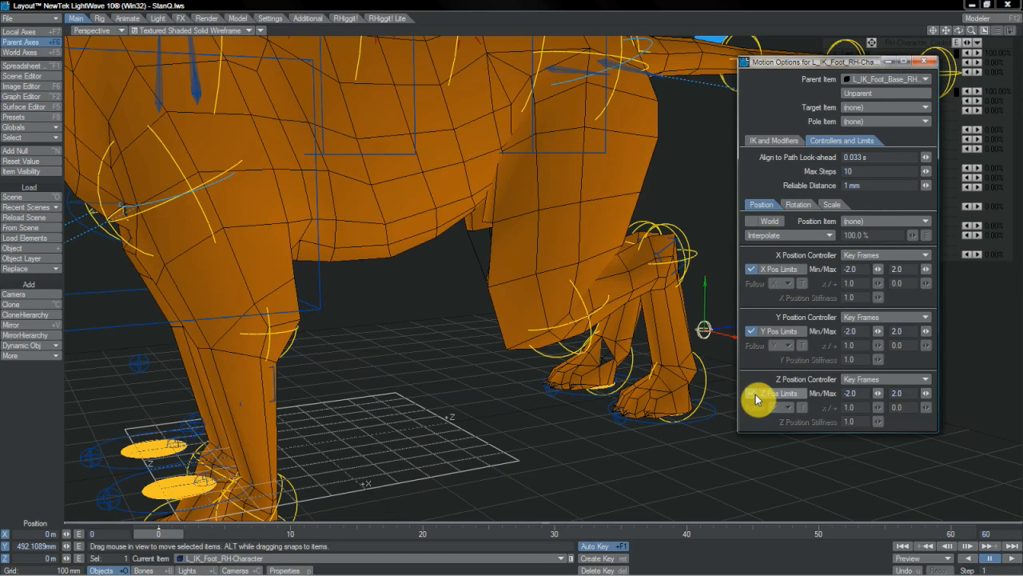
# - Move the L_IK_Foot control to about -147.2 mm in Z and turn off its Y and X position limits
pyautogui.moveTo(717, 319); pyautogui.dragTo(519, 272)
pyautogui.moveTo(520, 272); pyautogui.dragTo(518, 272)
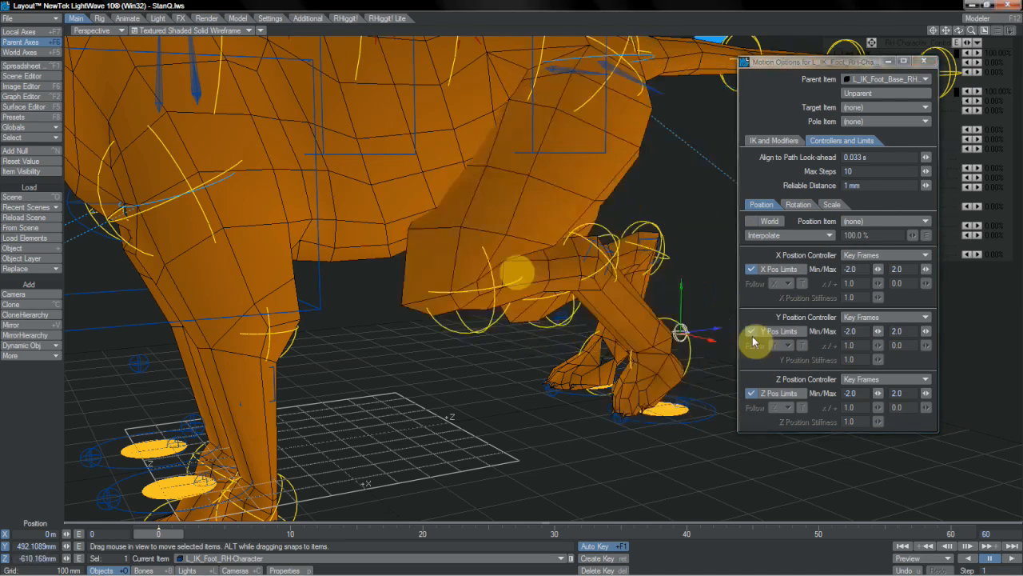
pyautogui.click(753, 335)
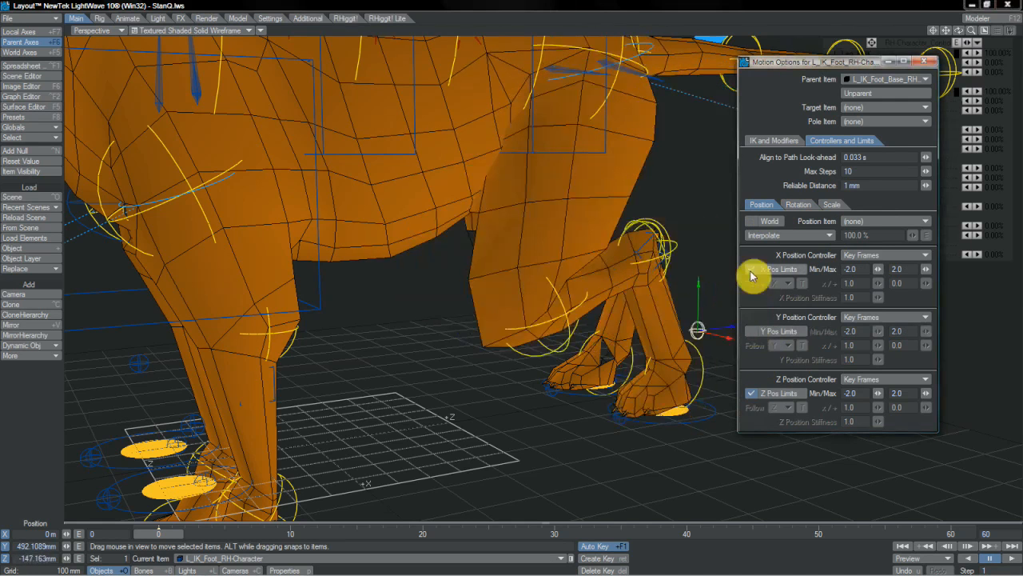
pyautogui.click(751, 271)
pyautogui.moveTo(520, 272)
pyautogui.mouseDown()
pyautogui.moveTo(532, 270)
pyautogui.moveTo(507, 279)
pyautogui.mouseUp()
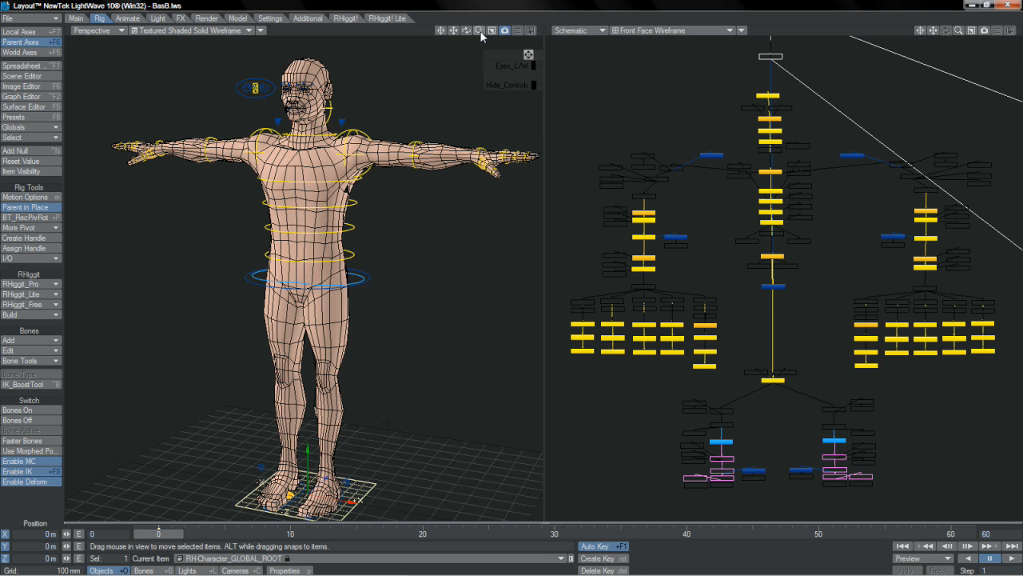
# - Add the QuaternionBooster modifier to the L_Shoulder control in its motion options
pyautogui.moveTo(479, 30); pyautogui.dragTo(544, 31)
pyautogui.moveTo(455, 30); pyautogui.dragTo(329, 197)
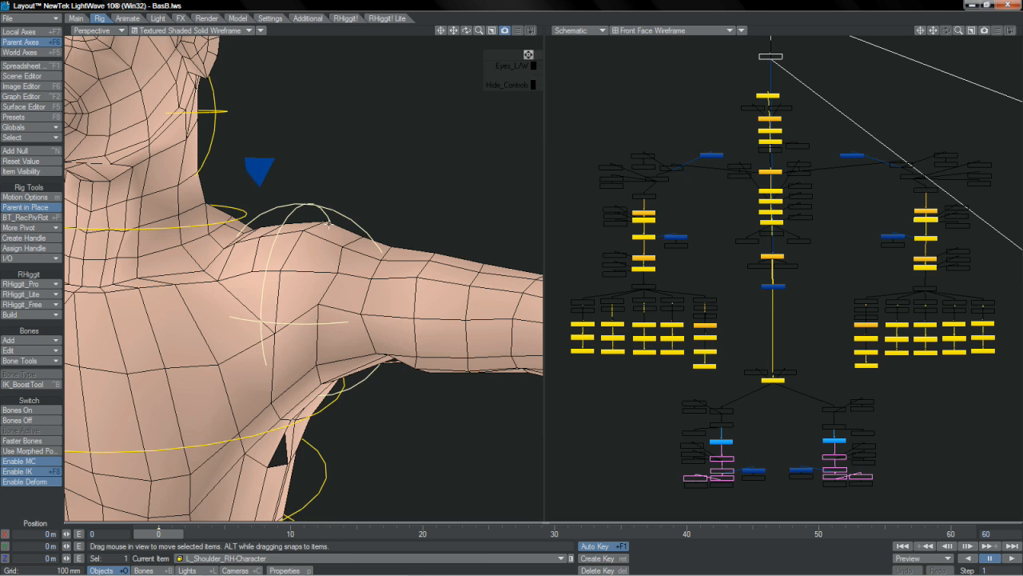
pyautogui.press('m')
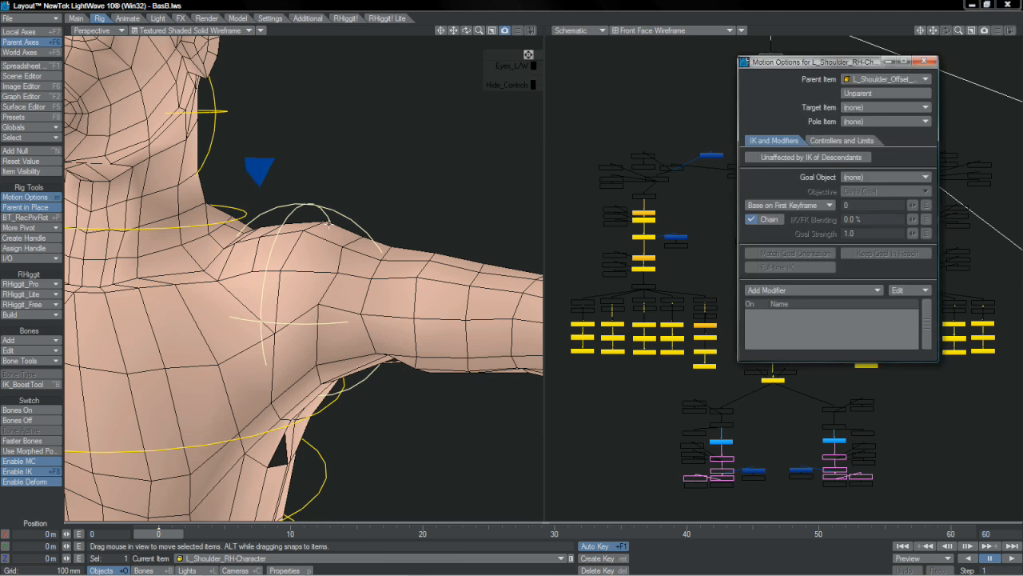
pyautogui.click(770, 292)
pyautogui.scroll(-4, 780, 416)
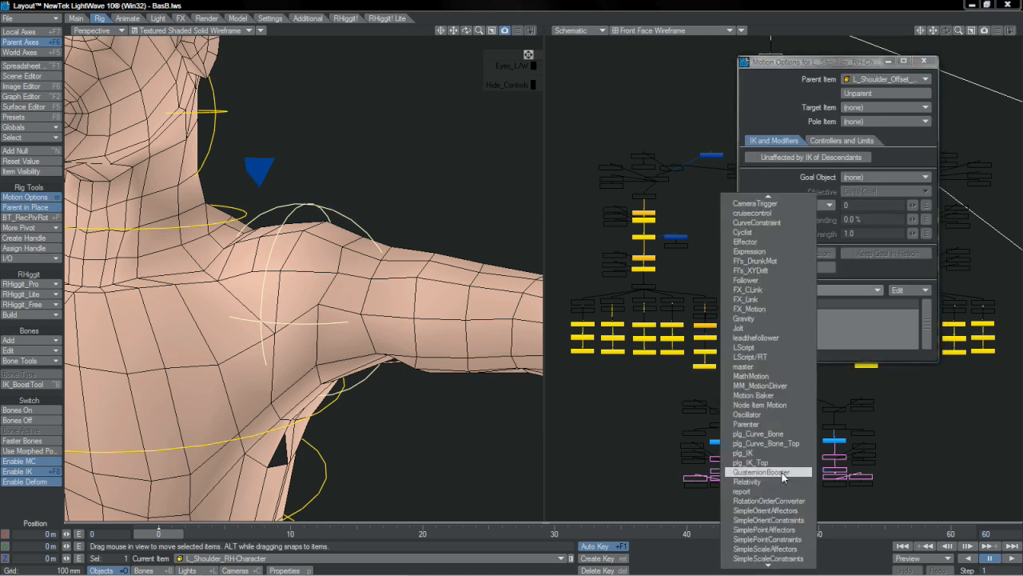
pyautogui.click(782, 472)
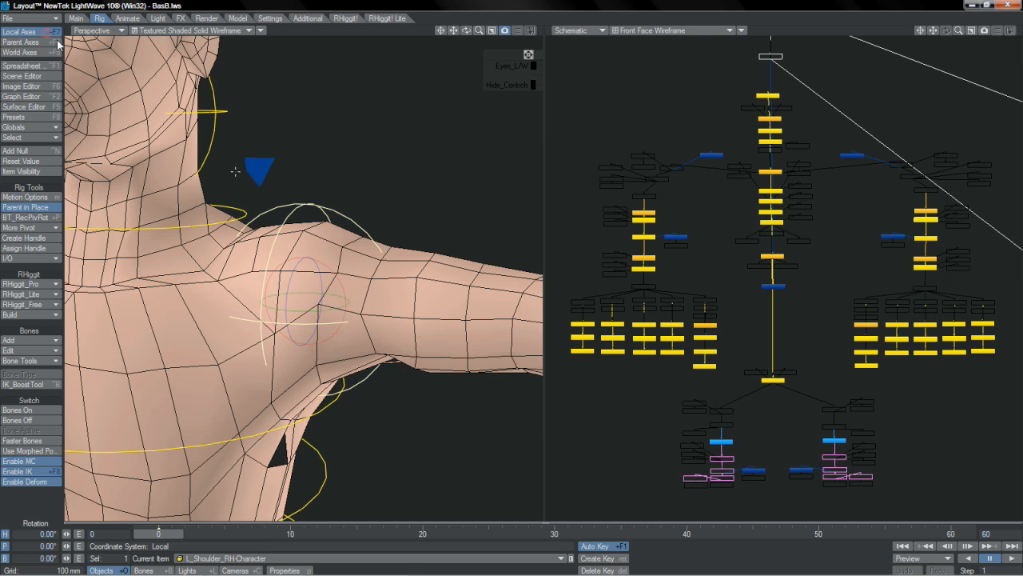
# - Keyframe L_Shoulder at about -87.3° heading on frame 10, and about 92.7° heading, 87° pitch and 180° bank on frame 20
pyautogui.click(291, 534)
pyautogui.moveTo(323, 262); pyautogui.dragTo(182, 264)
pyautogui.click(423, 534)
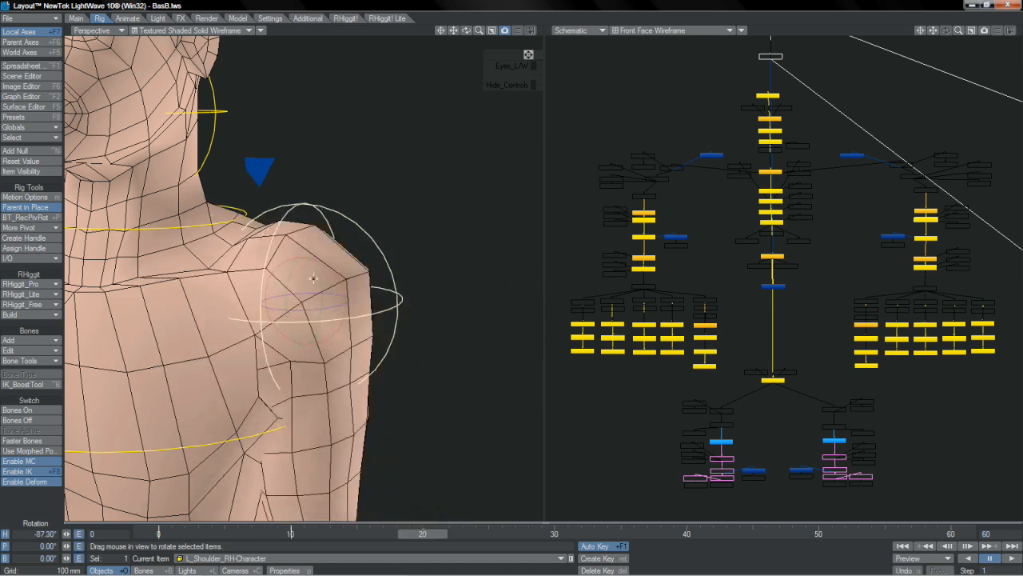
pyautogui.moveTo(512, 281); pyautogui.dragTo(511, 431)
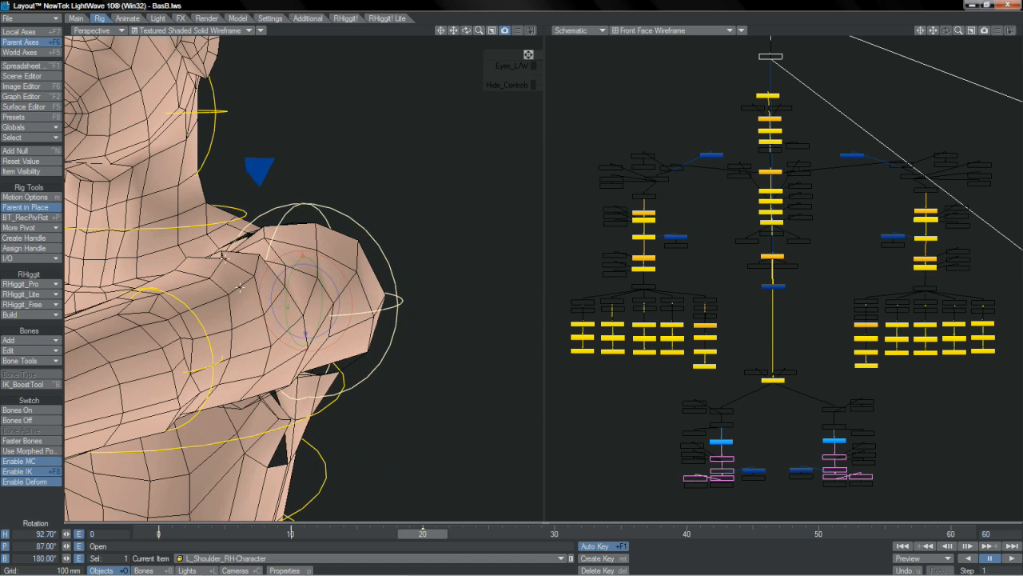
# - At frame 30, rotate L_Shoulder to about 2.5° heading, -3.6° pitch and 93° bank so the arm extends sideways
pyautogui.press('F7')
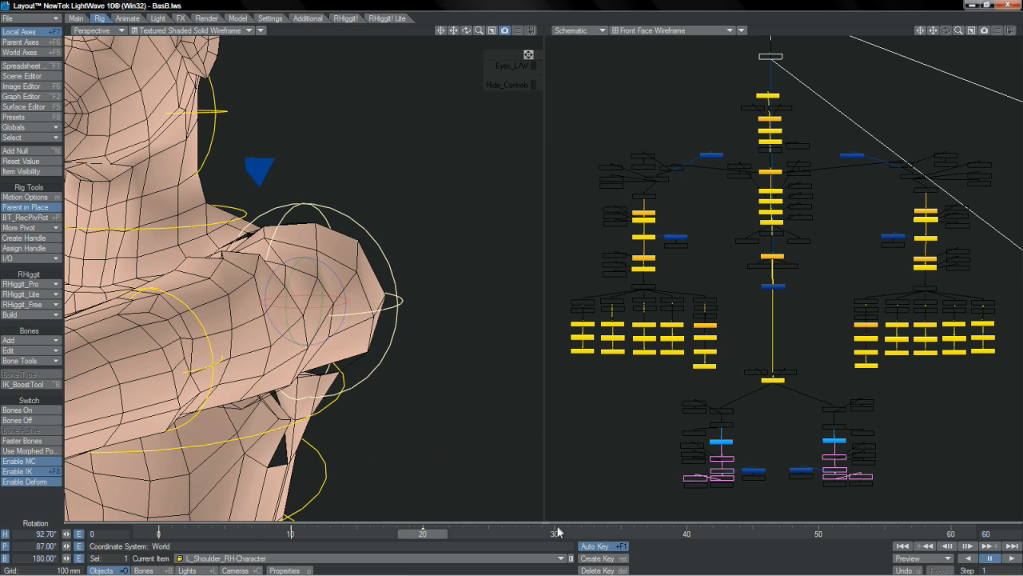
pyautogui.click(556, 534)
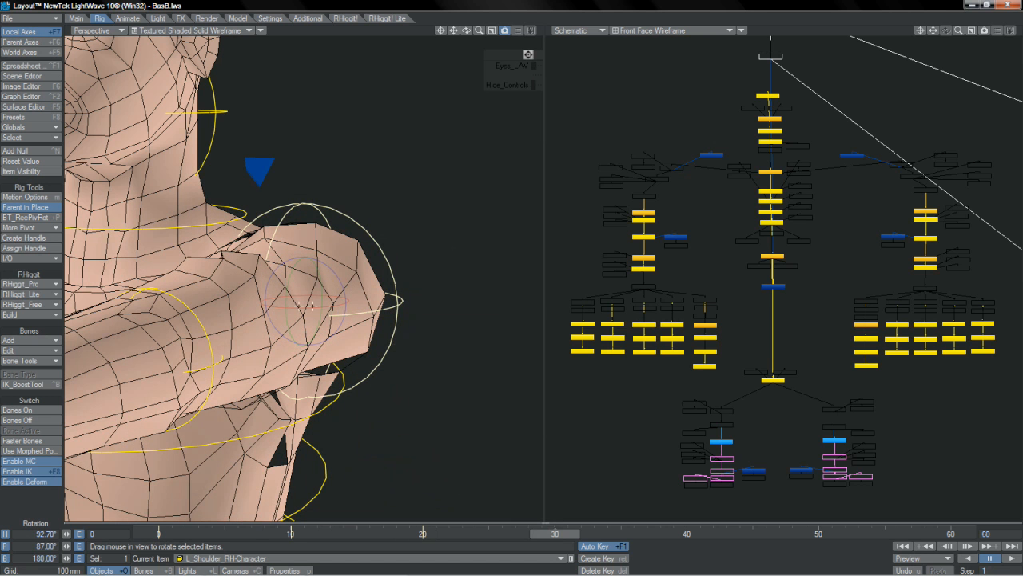
pyautogui.moveTo(300, 306); pyautogui.dragTo(299, 477)
pyautogui.moveTo(482, 29); pyautogui.dragTo(443, 32)
pyautogui.moveTo(467, 31)
pyautogui.mouseDown()
pyautogui.moveTo(511, 29)
pyautogui.moveTo(449, 17)
pyautogui.moveTo(449, 30)
pyautogui.mouseUp()
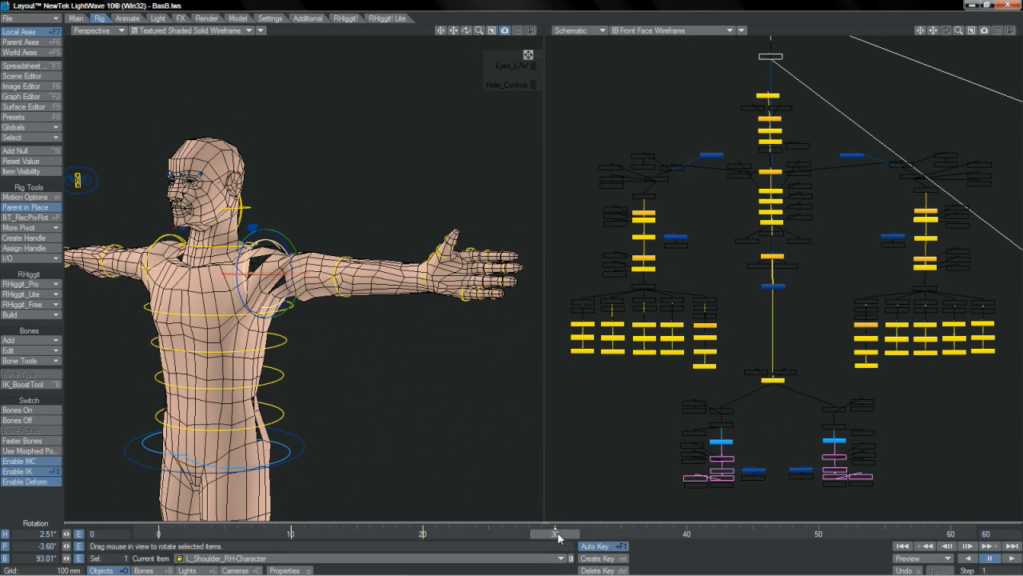
# - Compare the L_Shoulder motion across frames with QuaternionBooster off and on, and display the rotation handles on parent axes
pyautogui.moveTo(557, 537); pyautogui.dragTo(330, 534)
pyautogui.press('m')
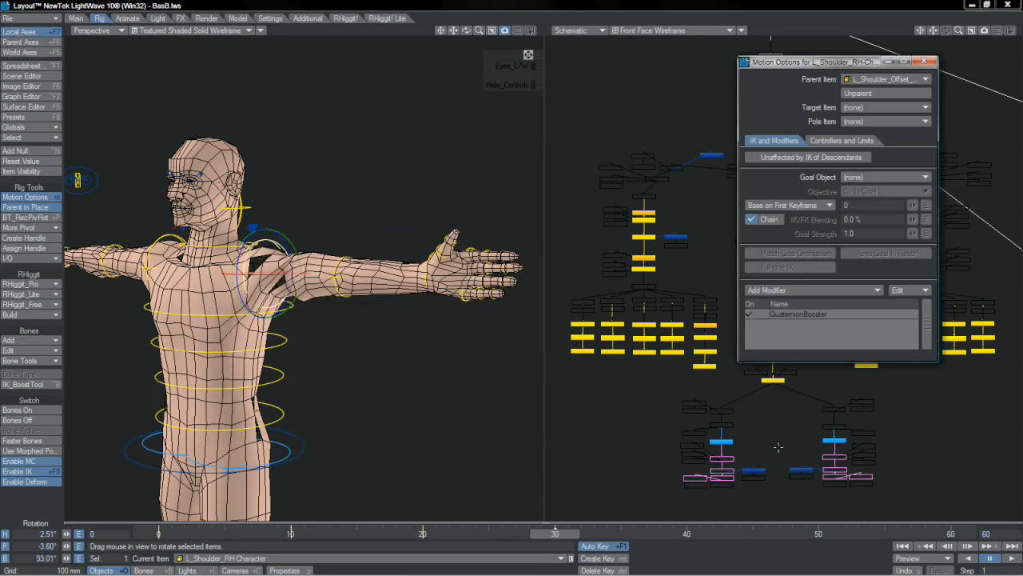
pyautogui.click(751, 315)
pyautogui.moveTo(555, 534); pyautogui.dragTo(448, 534)
pyautogui.click(750, 314)
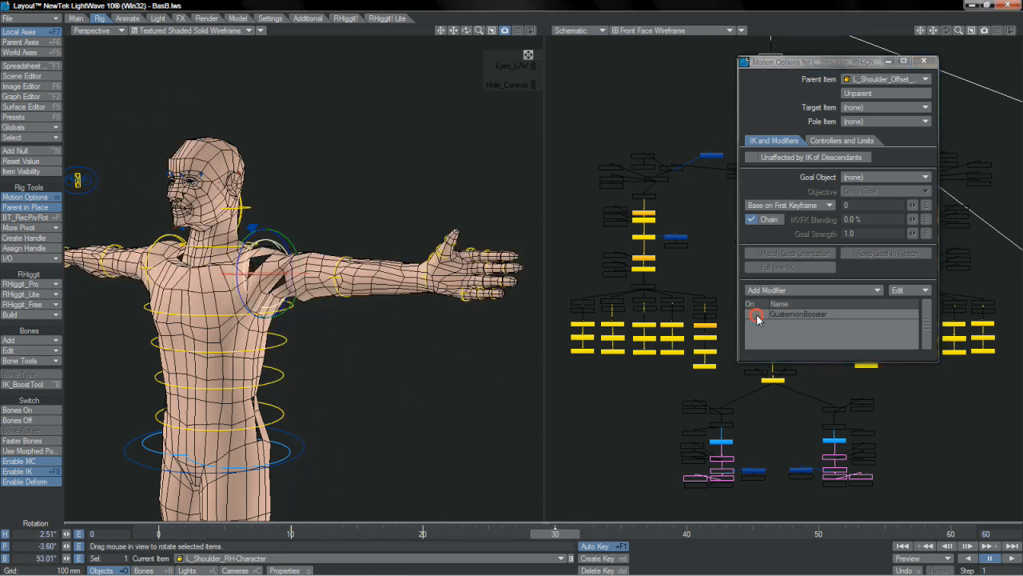
pyautogui.moveTo(554, 532); pyautogui.dragTo(409, 533)
pyautogui.click(29, 43)
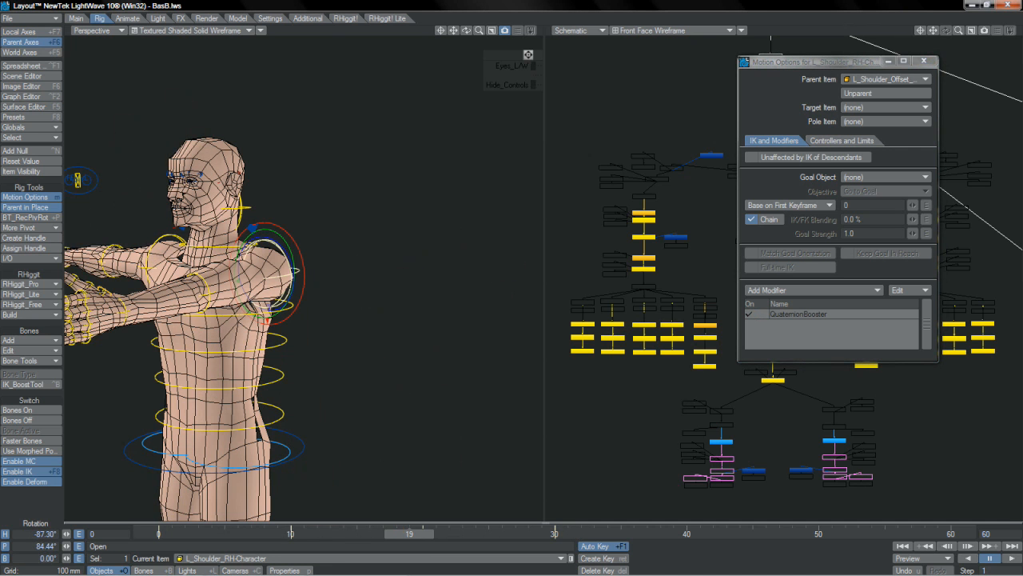
pyautogui.moveTo(409, 533); pyautogui.dragTo(555, 534)
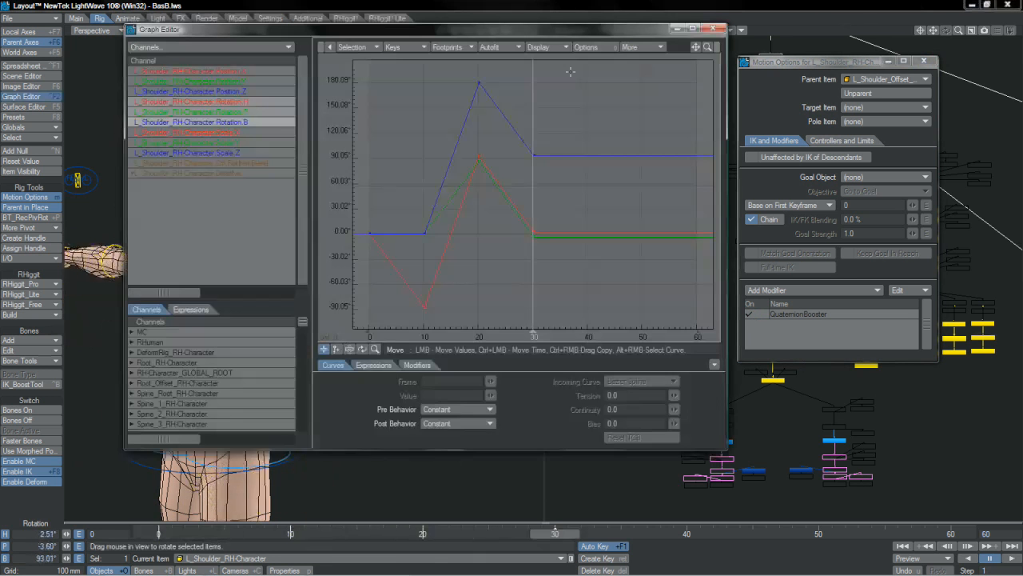
# - Set the L_Shoulder rotation keys to TCB Spline incoming curves and the tension at frame 10 to 1.0
pyautogui.moveTo(570, 72); pyautogui.dragTo(362, 318, button='right')
pyautogui.press('a')
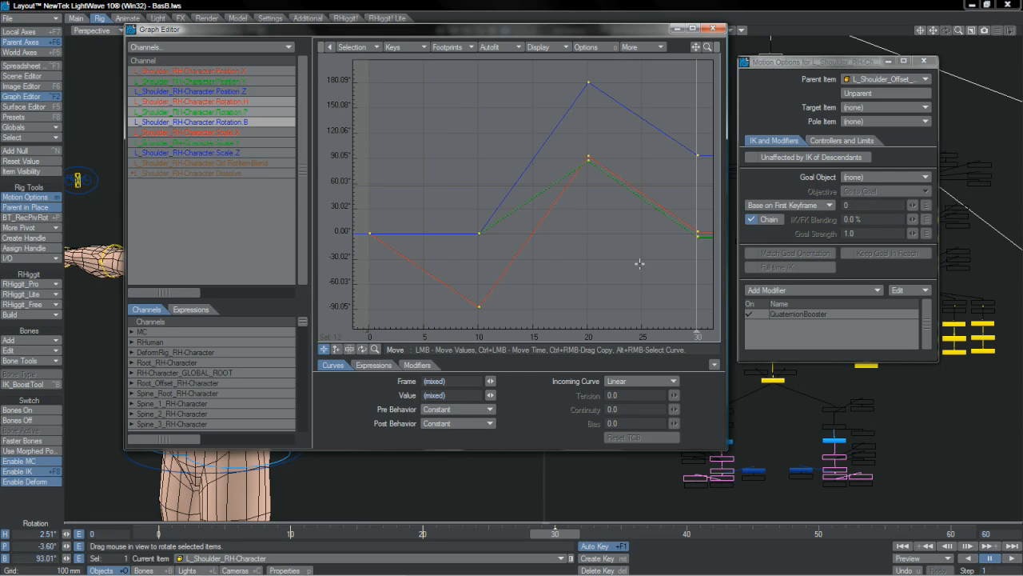
pyautogui.click(634, 382)
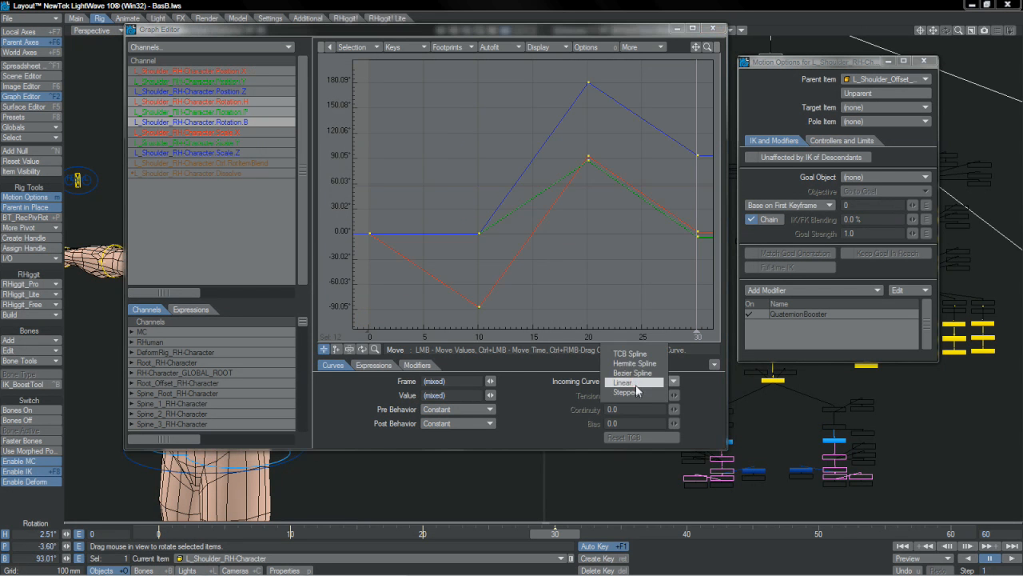
pyautogui.click(637, 354)
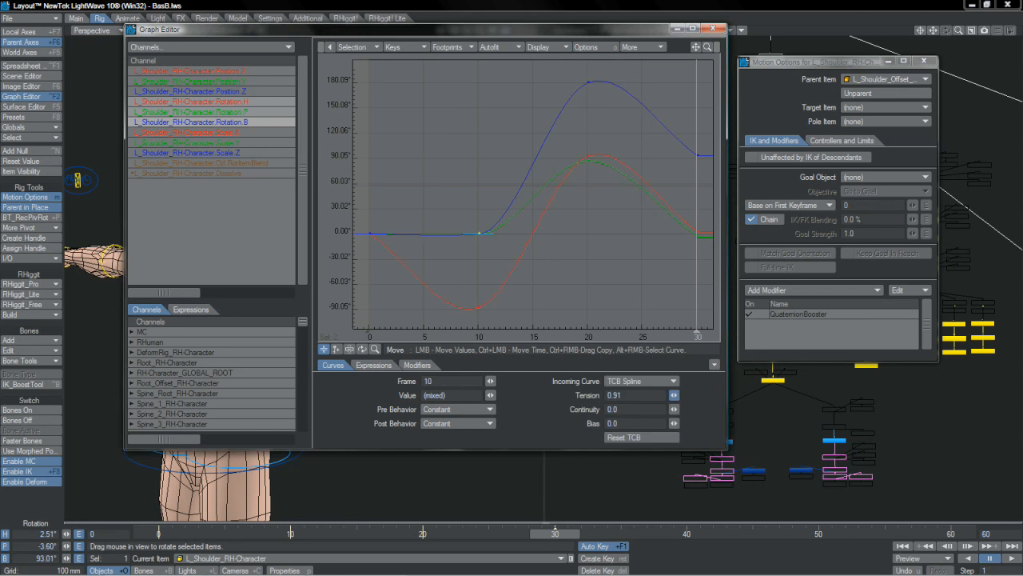
pyautogui.moveTo(674, 395); pyautogui.dragTo(689, 394)
pyautogui.click(712, 29)
# - Review the L_Shoulder motion on the timeline and examine its baked rotation curves in the Graph Editor
pyautogui.moveTo(554, 533); pyautogui.dragTo(480, 533)
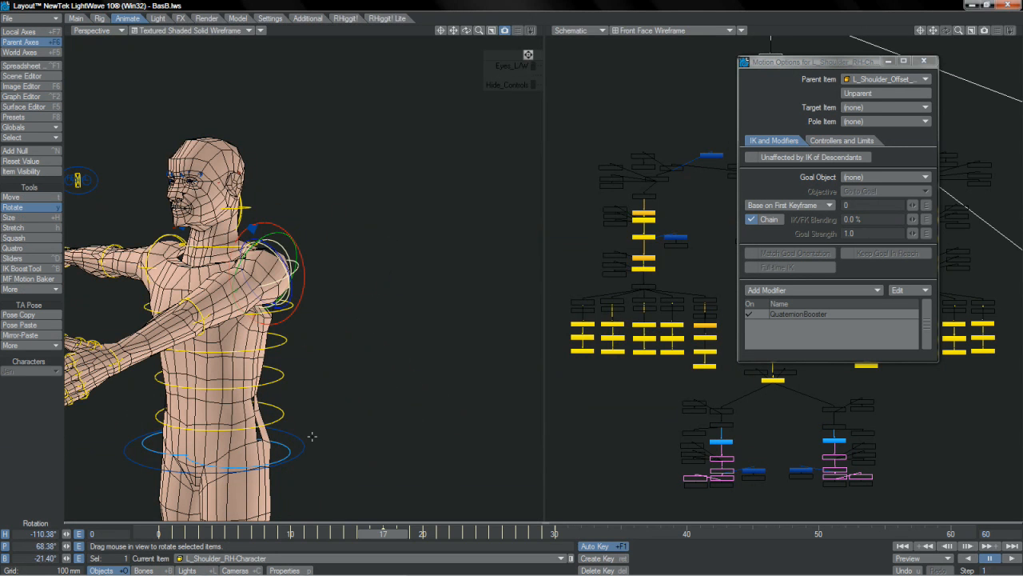
pyautogui.hotkey('ctrl', 'F2')
pyautogui.moveTo(558, 69); pyautogui.dragTo(364, 329, button='right')
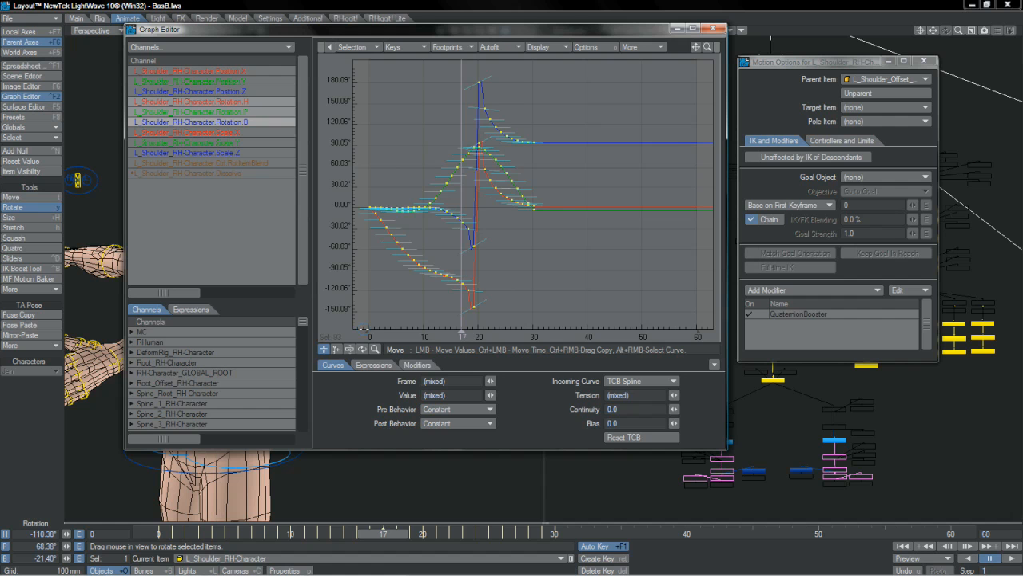
pyautogui.click(594, 257)
pyautogui.press('a')
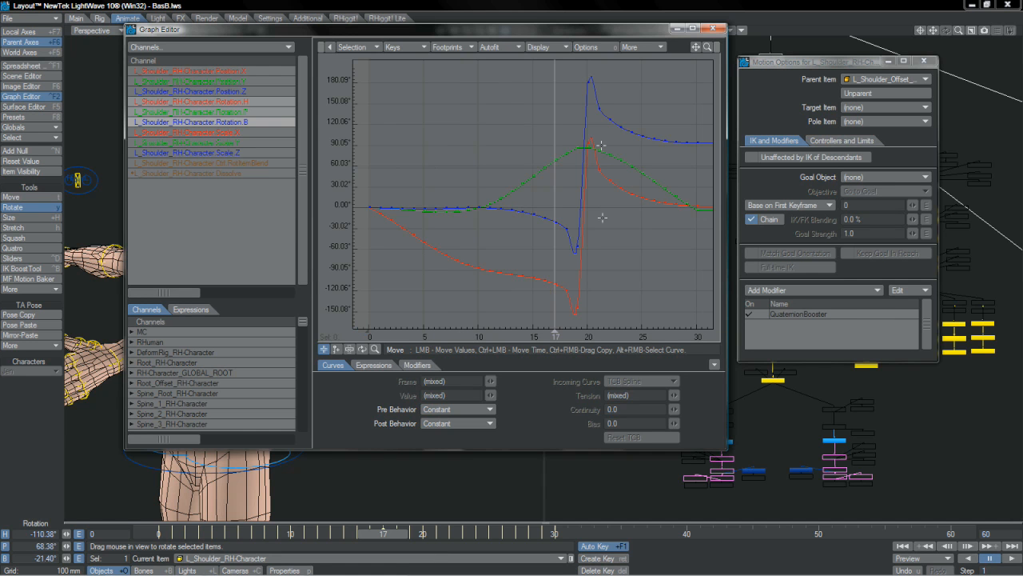
pyautogui.press('Tab')
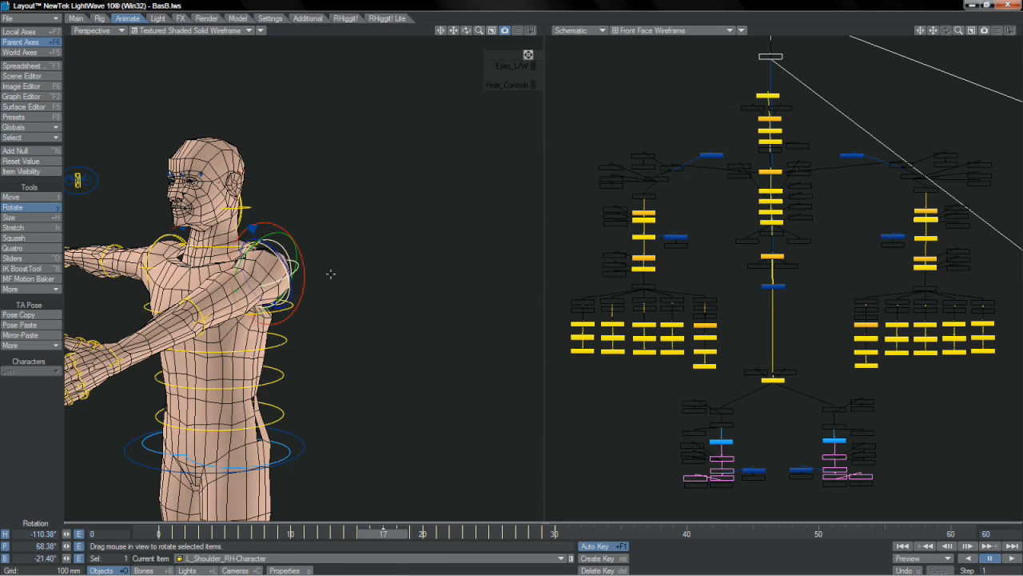